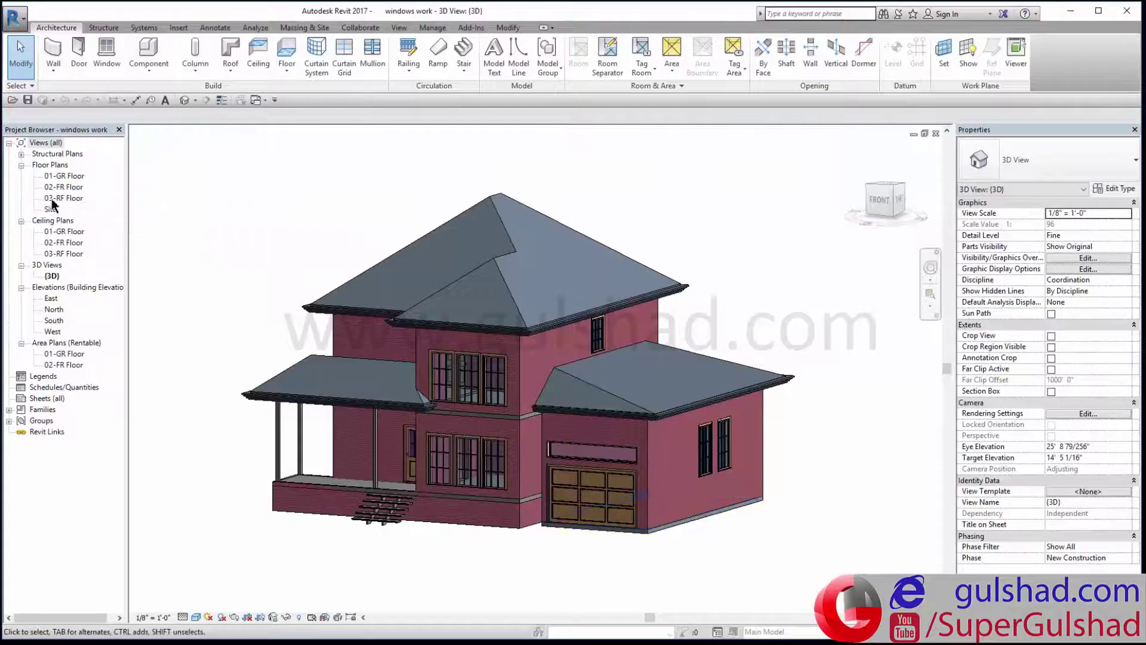
Step: Open the 01-GR Floor plan and zoom in on the stairwell
double_click(57, 175)
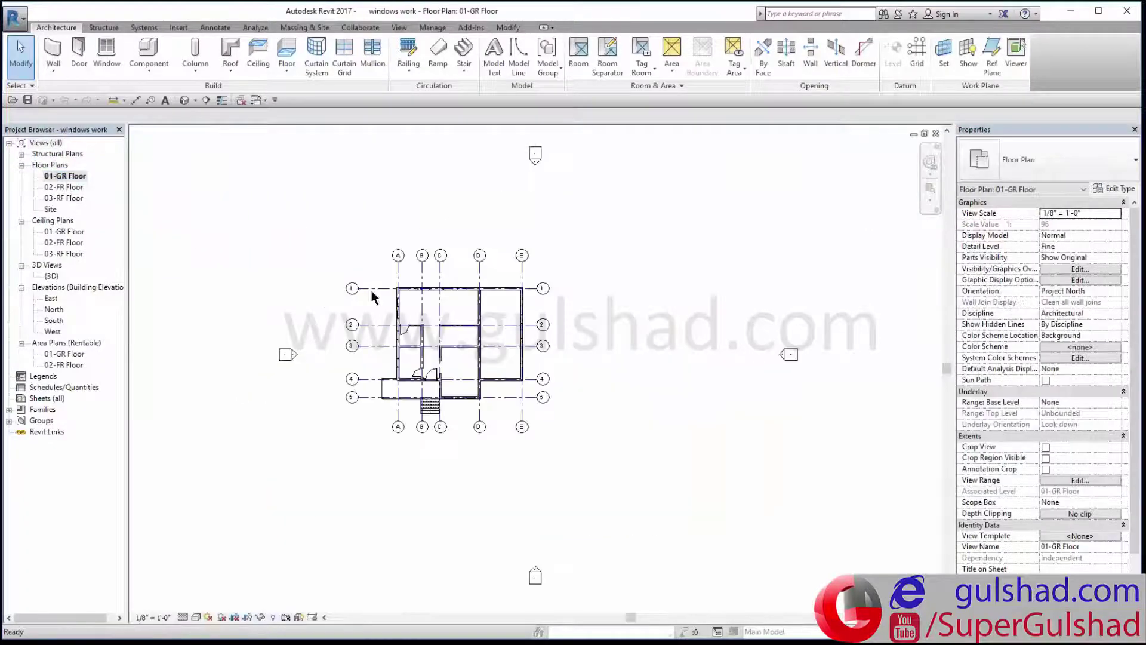
scroll(468, 330, up, 3)
scroll(434, 341, up, 2)
scroll(443, 373, up, 1)
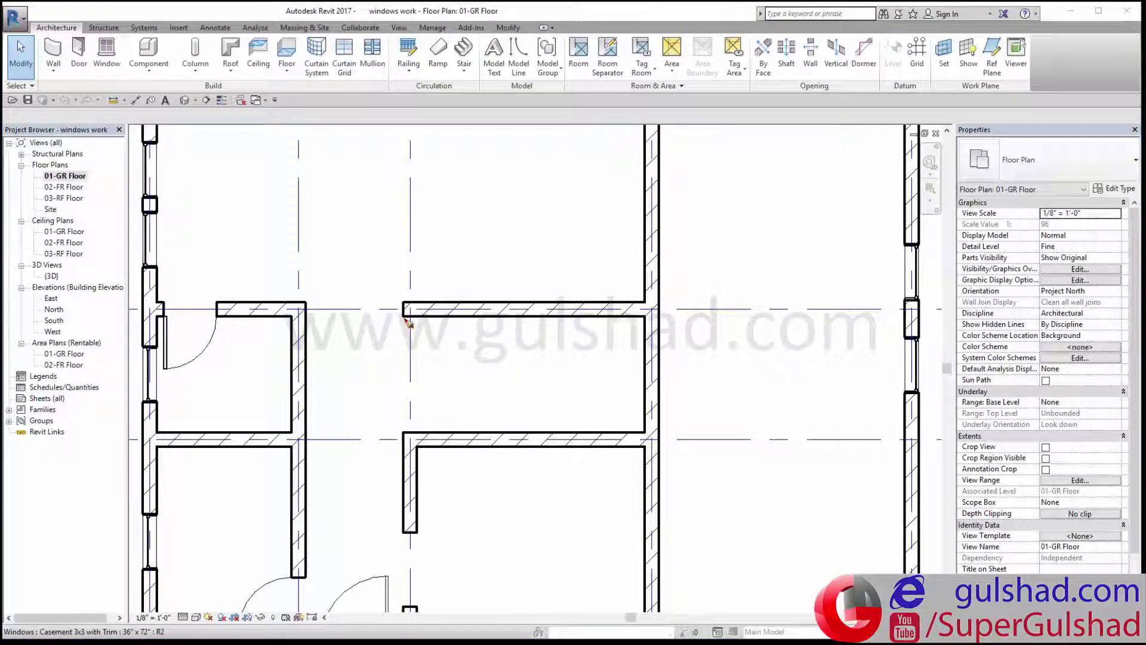
Step: Sketch the planned stair outline, treads, landing and arrow with the screen pen, then clear it
mouse_move(405, 319)
mouse_down()
mouse_move(406, 359)
mouse_move(562, 358)
mouse_move(572, 404)
mouse_move(442, 402)
mouse_move(441, 430)
mouse_up()
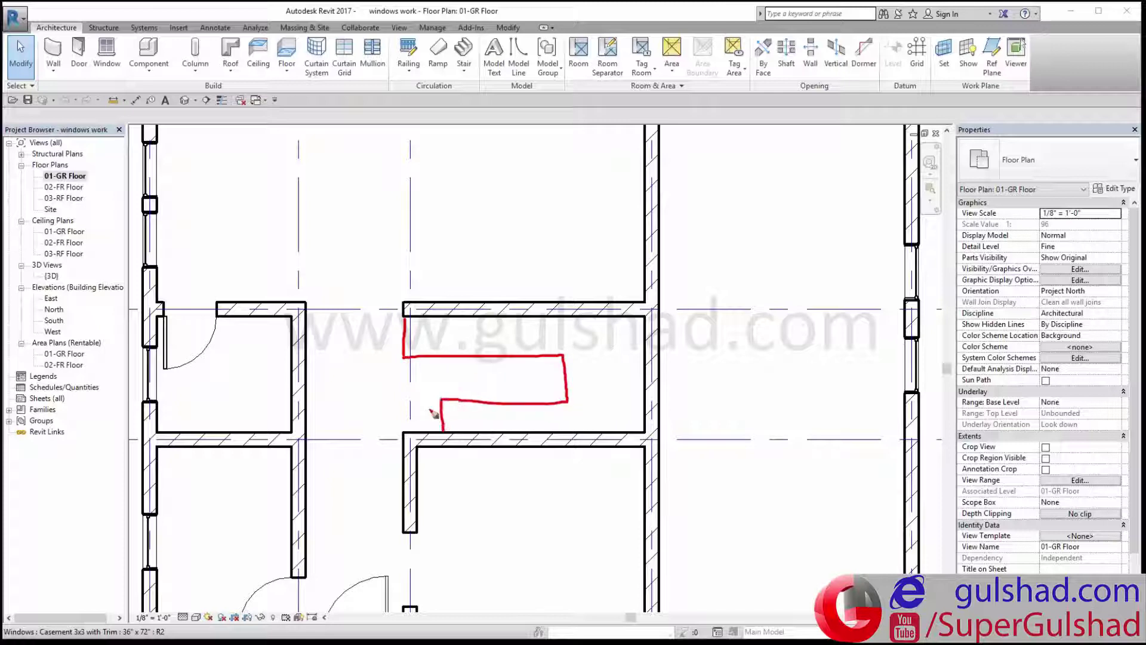
mouse_move(438, 316)
mouse_down()
mouse_move(441, 352)
mouse_move(458, 329)
mouse_up()
mouse_move(511, 323)
mouse_down()
mouse_move(511, 345)
mouse_move(545, 357)
mouse_up()
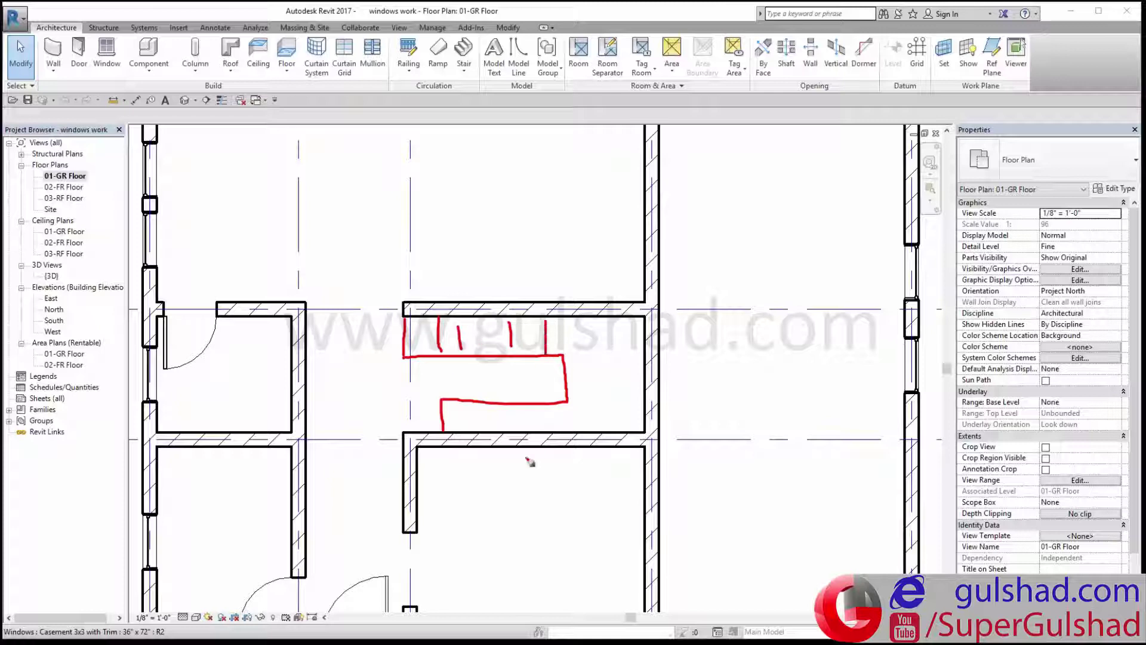
mouse_move(553, 405)
mouse_down()
mouse_move(553, 433)
mouse_move(483, 429)
mouse_up()
mouse_move(585, 362)
mouse_down()
mouse_move(581, 387)
mouse_move(635, 381)
mouse_up()
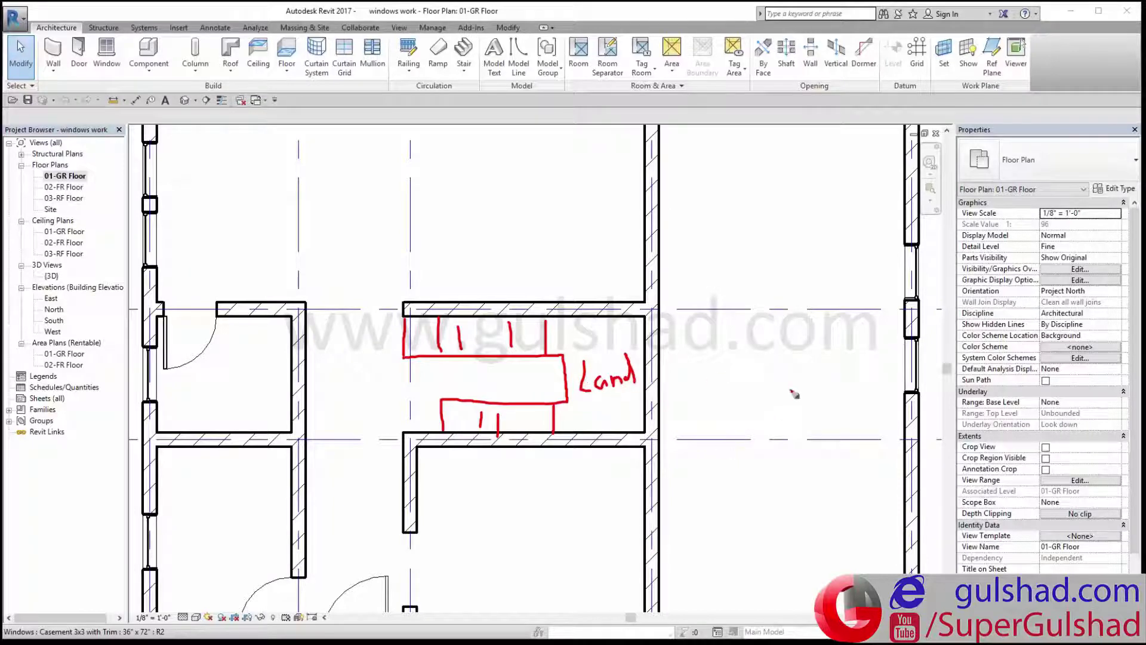
mouse_move(724, 418)
mouse_down()
mouse_move(630, 414)
mouse_move(633, 403)
mouse_move(619, 419)
mouse_move(633, 422)
mouse_up()
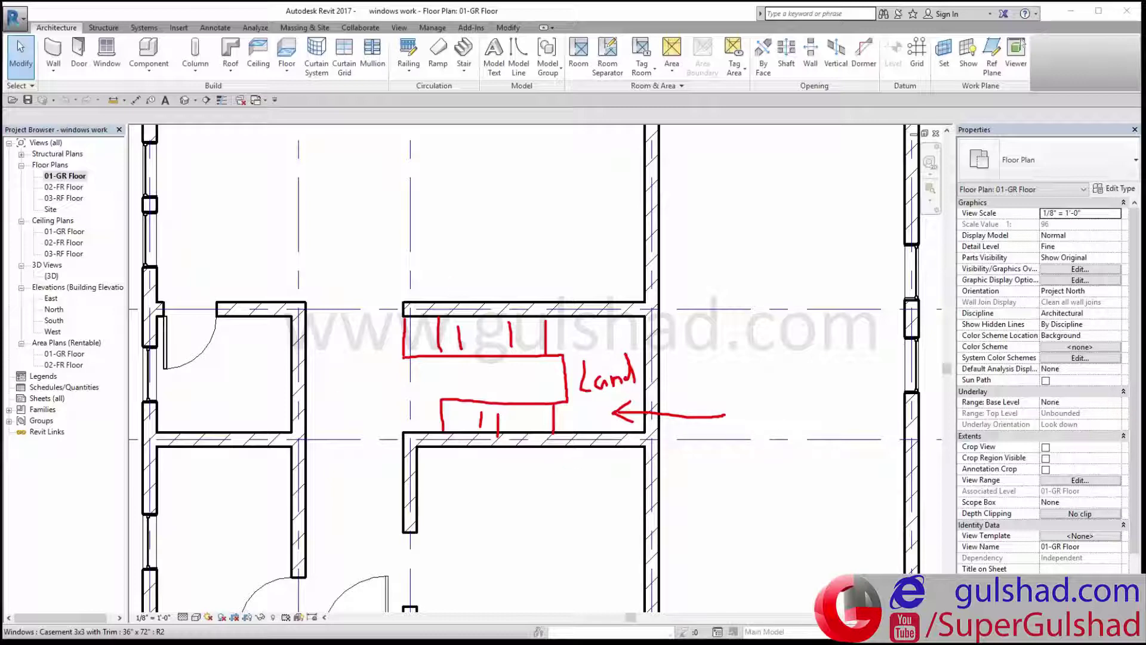
key(Escape)
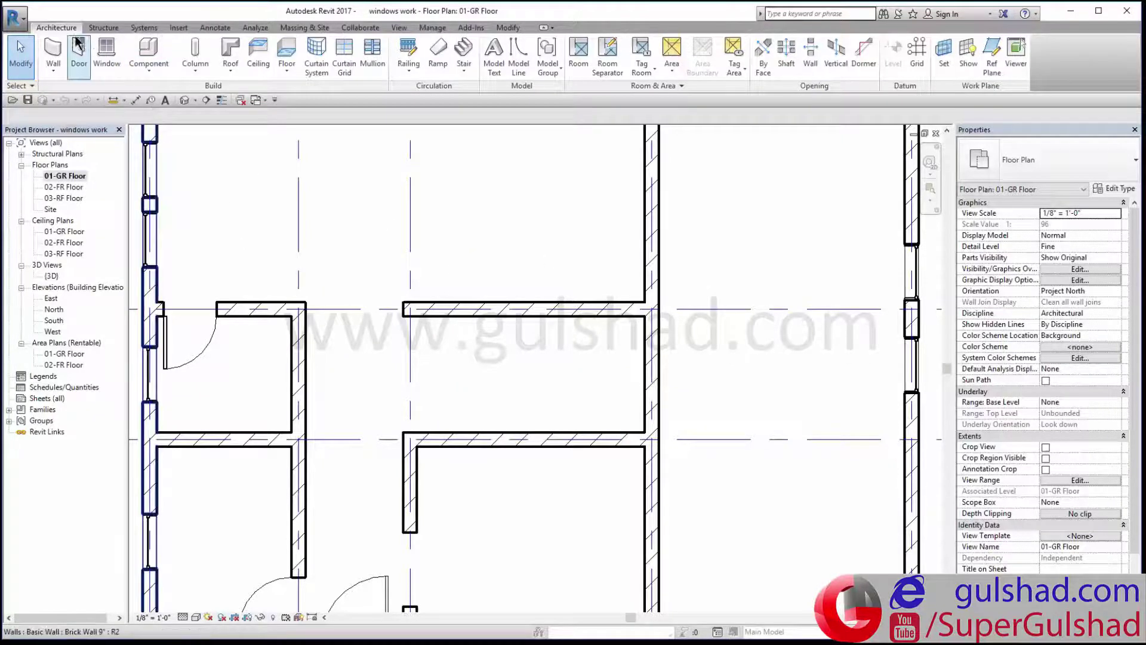
Step: Start a Stair by Component using Assembled Stair 7" max riser 11" tread and open its type properties
click(464, 75)
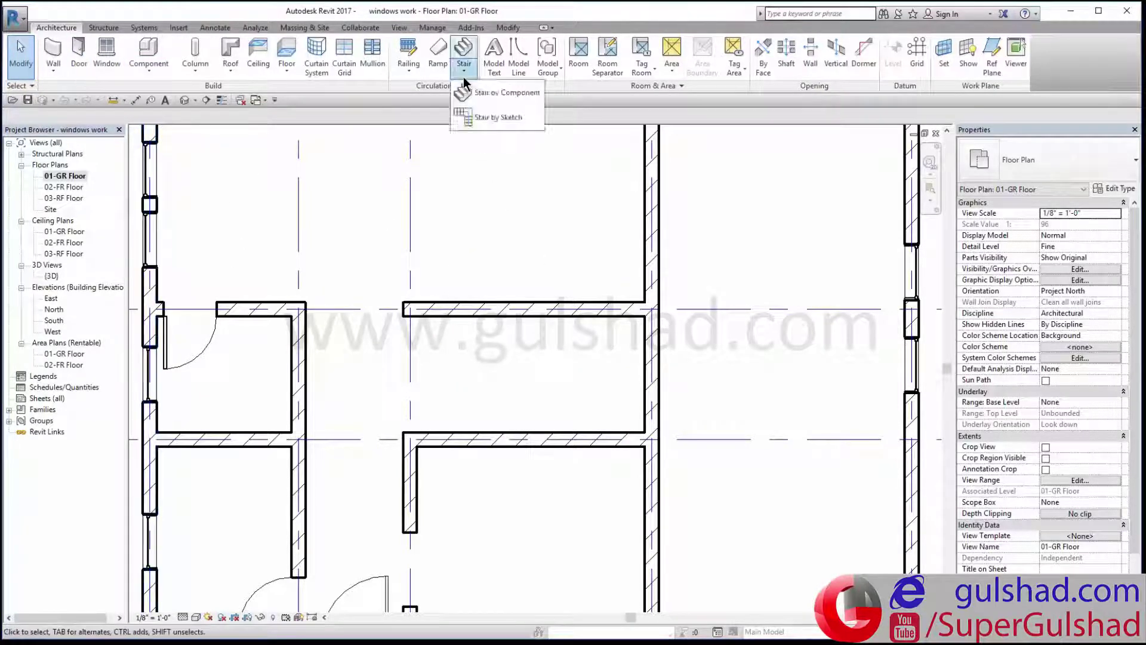
click(494, 104)
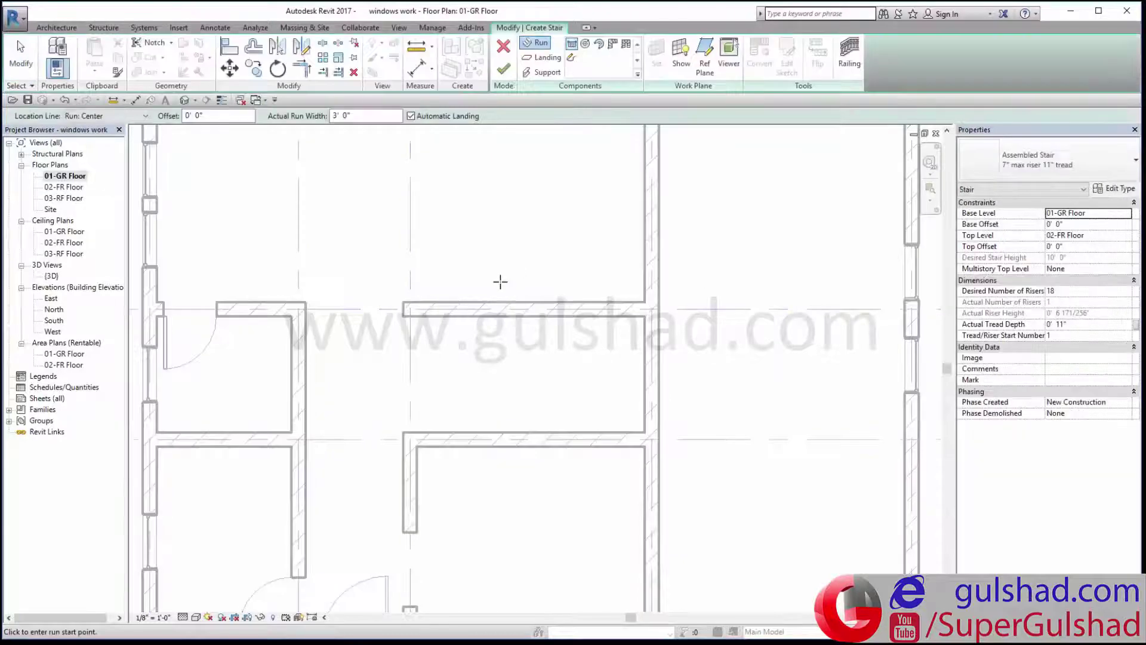
click(1094, 171)
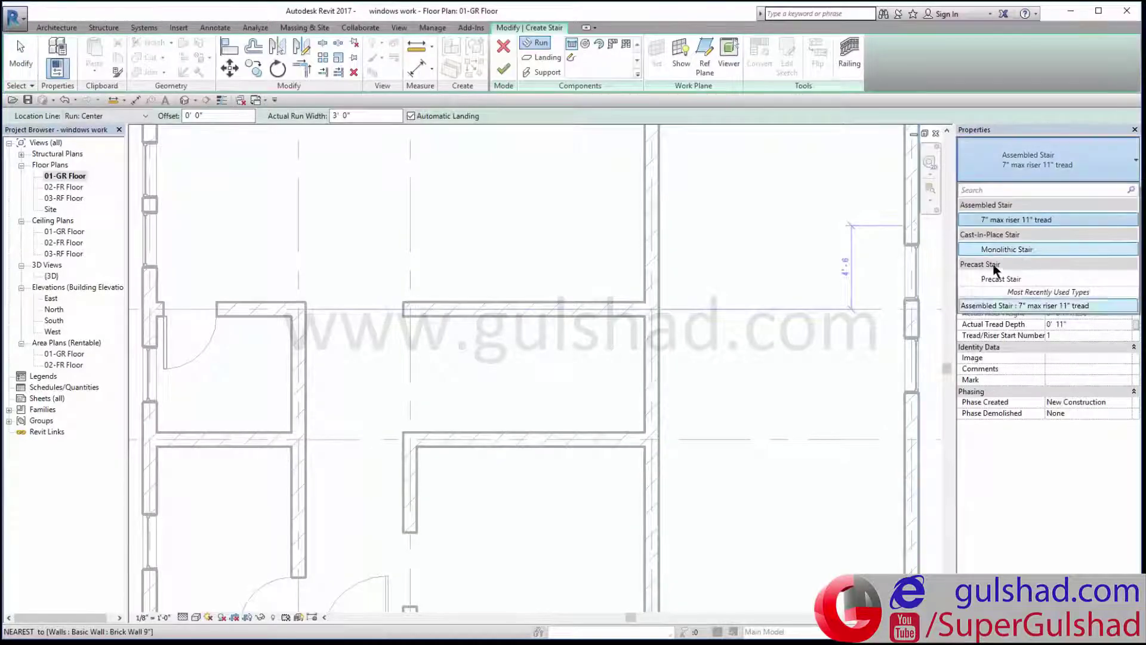
click(987, 220)
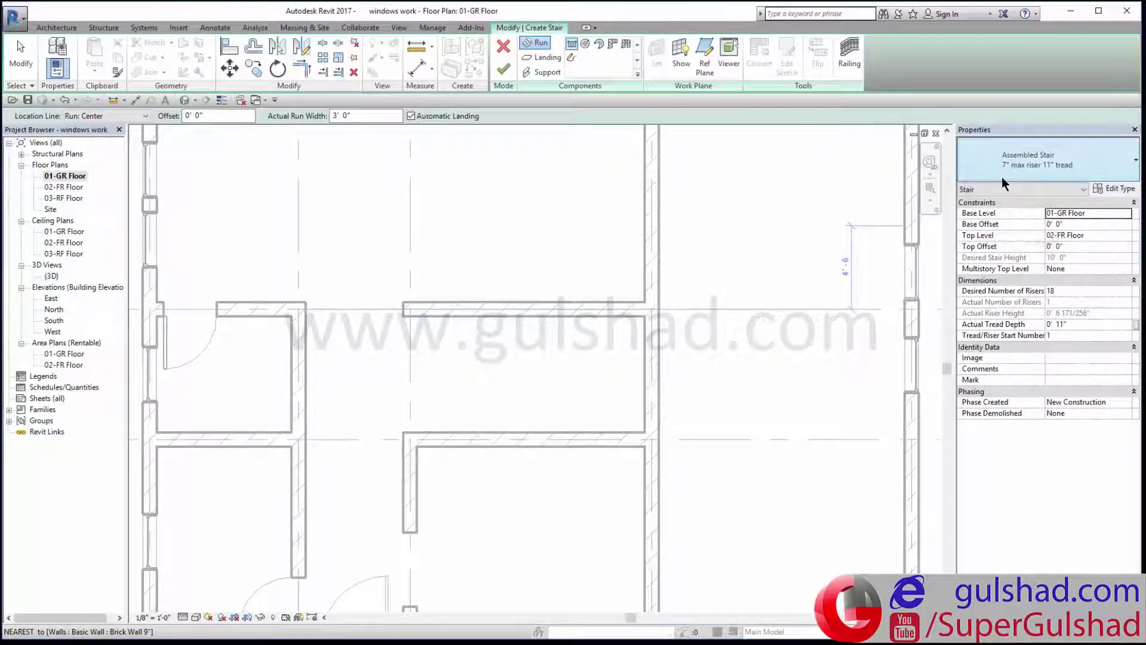
click(1026, 168)
click(1006, 219)
click(1115, 188)
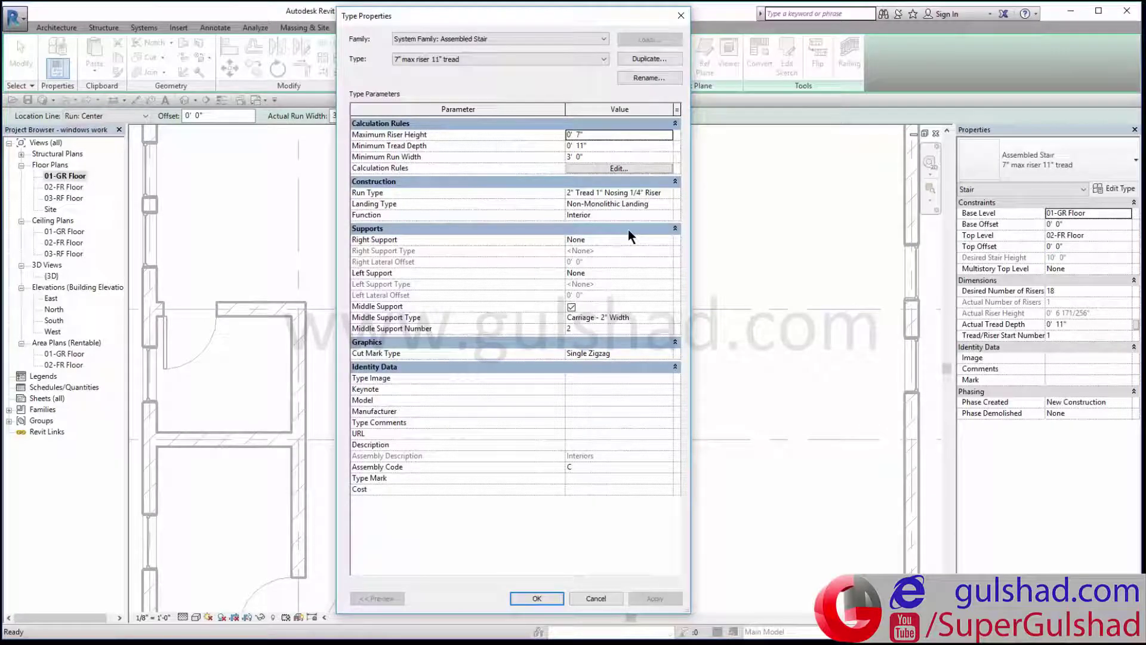
Step: Duplicate the assembled stair type as 'mail stair' and make it the active type
click(638, 59)
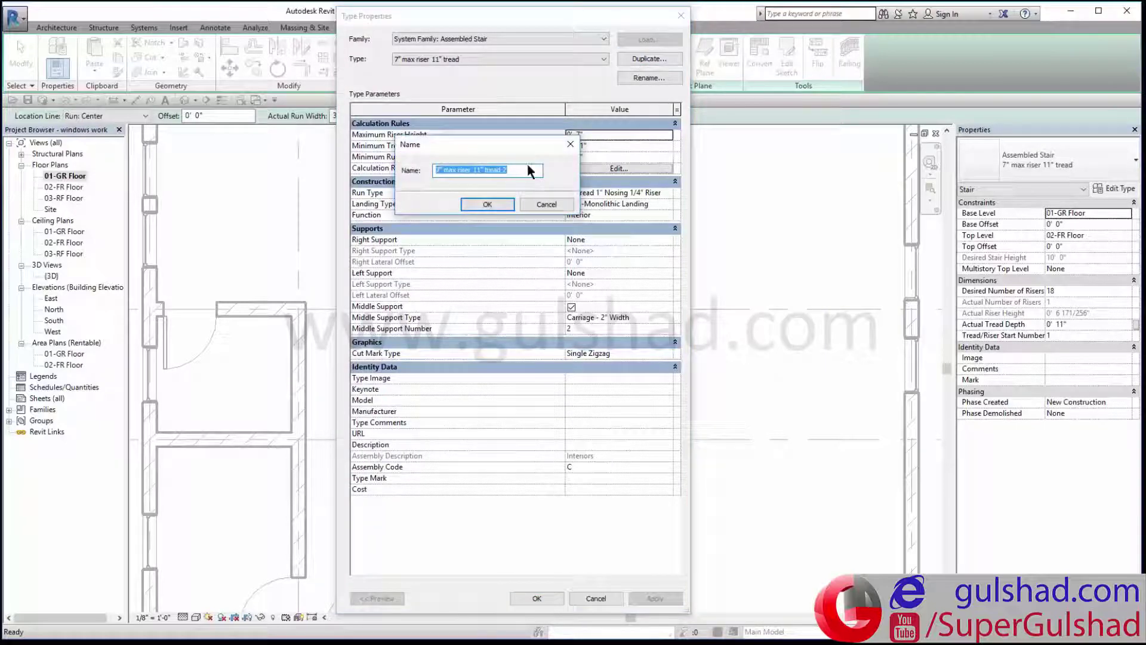
click(535, 171)
drag(535, 171, 355, 162)
text(mail)
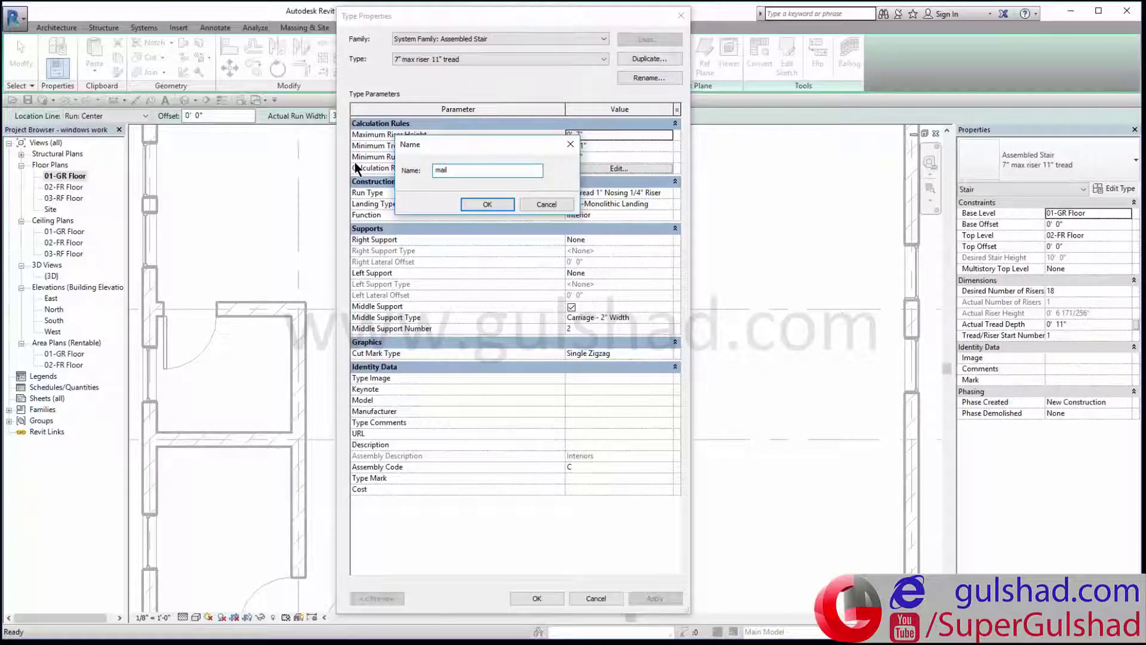
text( stair)
click(475, 204)
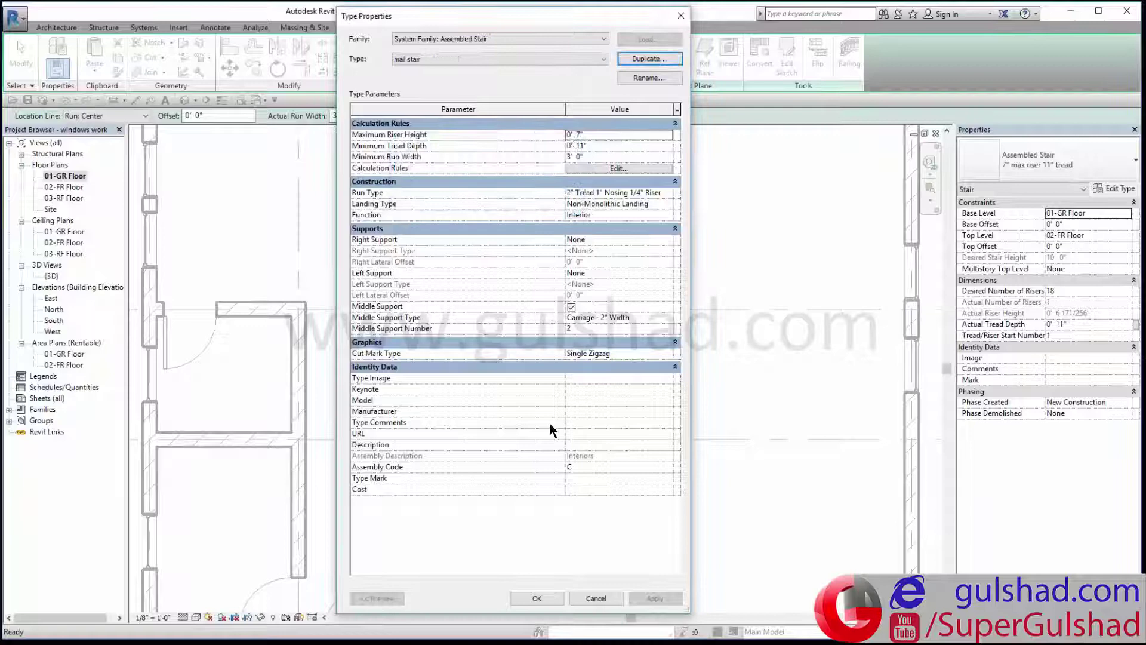
click(537, 598)
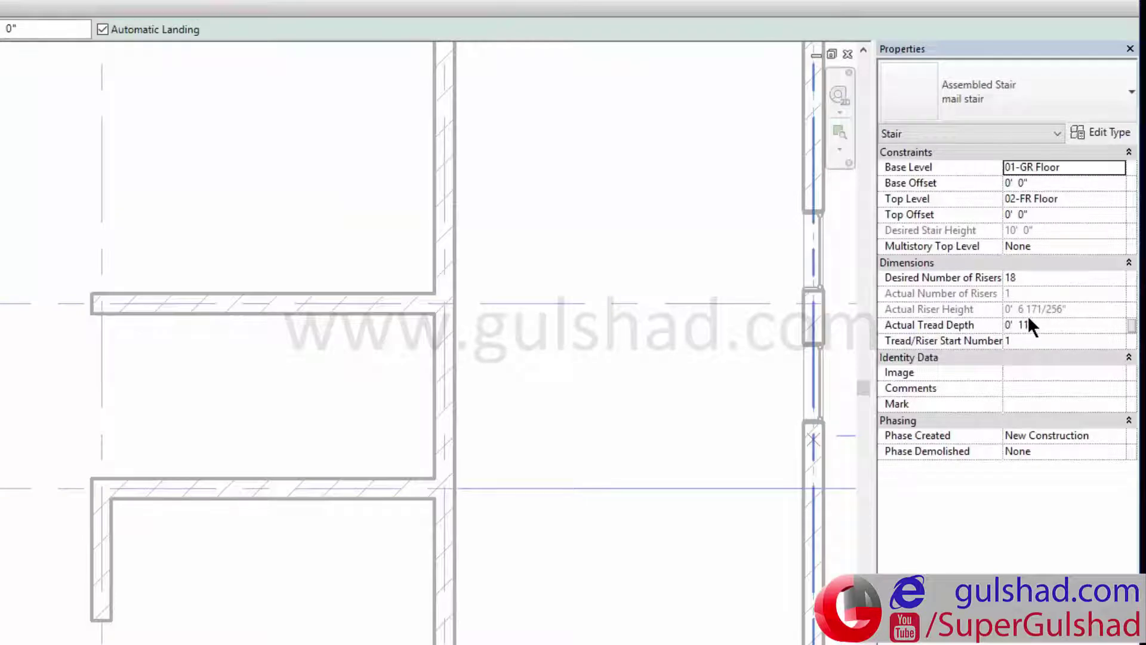
Step: Change Desired Number of Risers from 18 to 16 and accept the riser-height warning
click(1053, 277)
double_click(1074, 277)
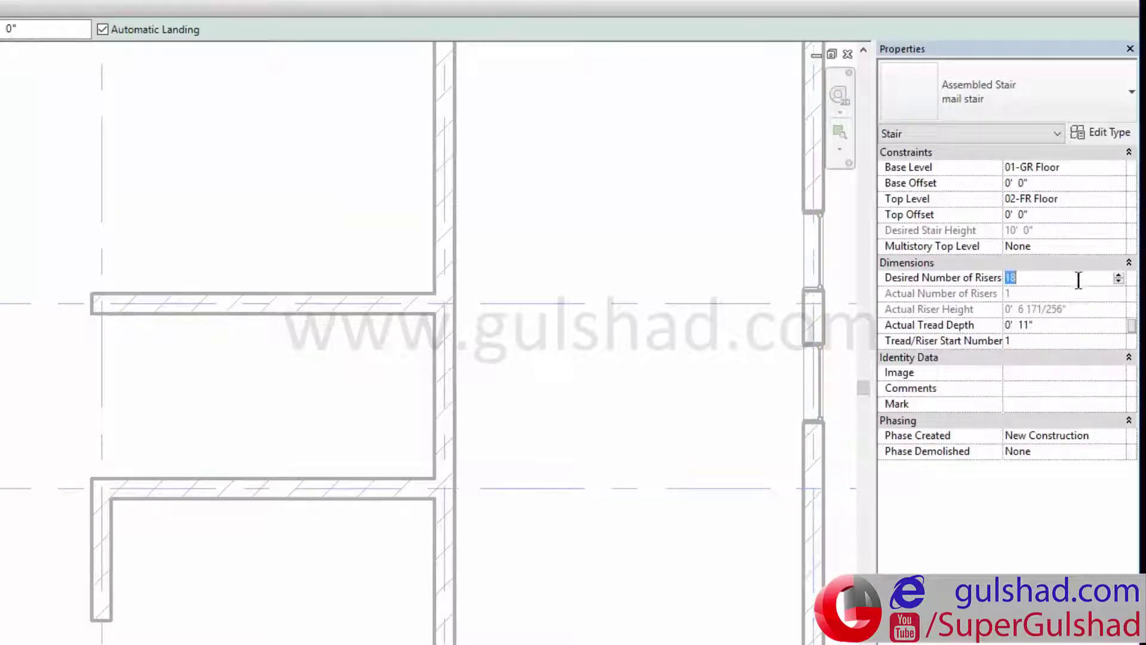
click(1118, 281)
click(1118, 281)
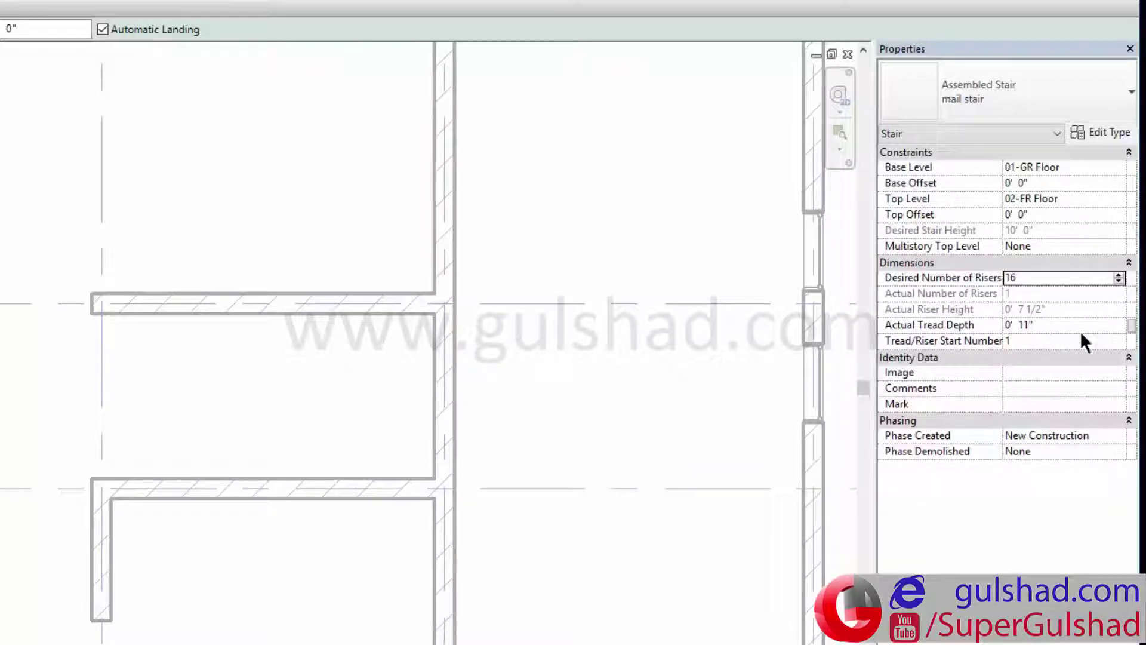
key(Return)
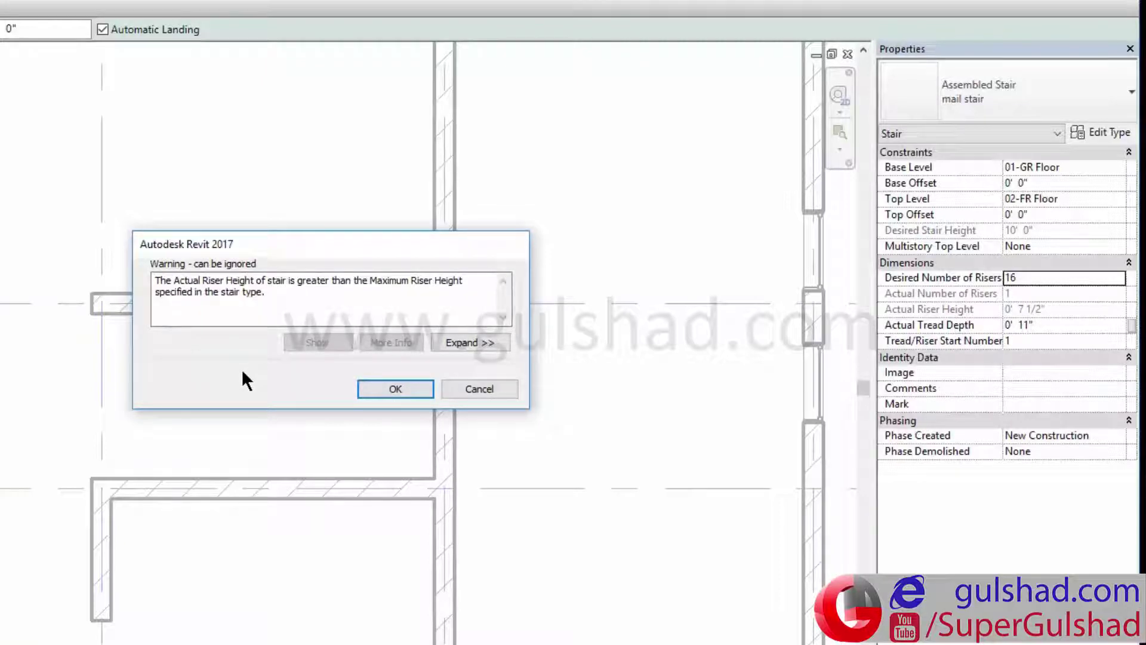
click(378, 391)
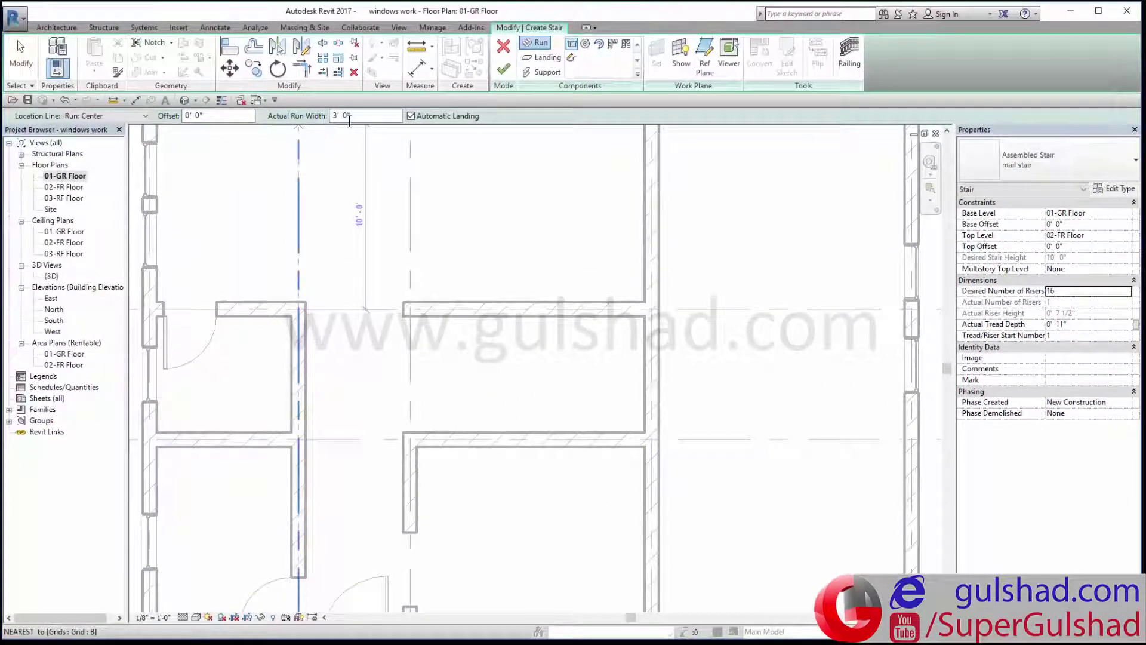
Step: With Location Line Run: Left, place an 11-riser run and a 5-riser return run, then finish
click(104, 117)
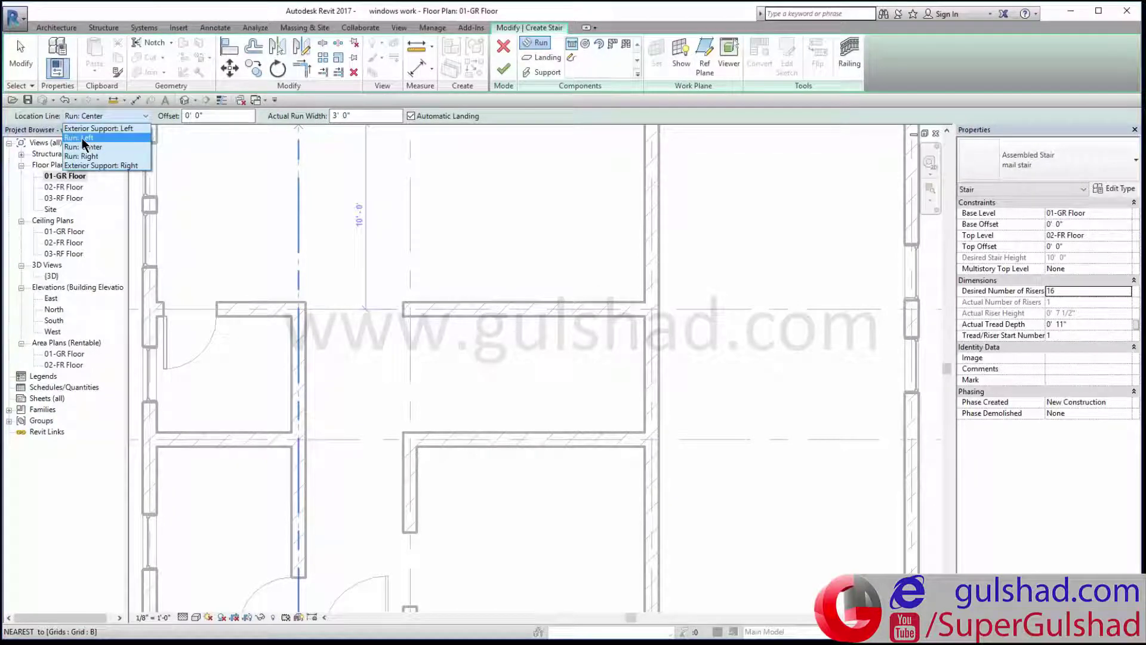
click(81, 138)
scroll(404, 338, up, 2)
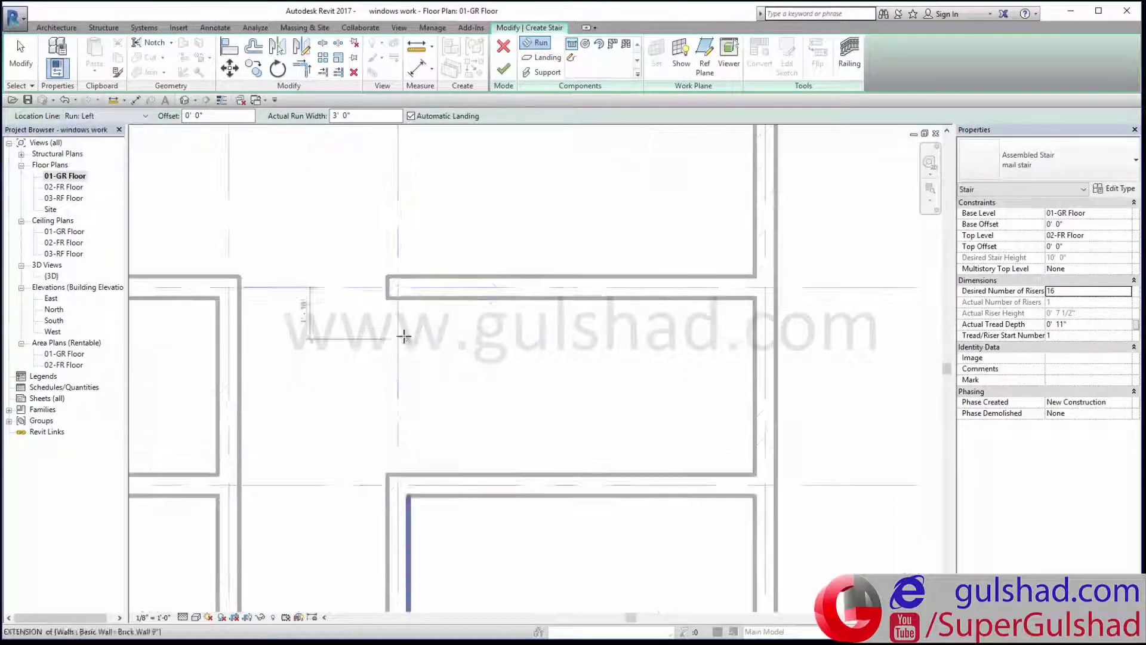
click(387, 298)
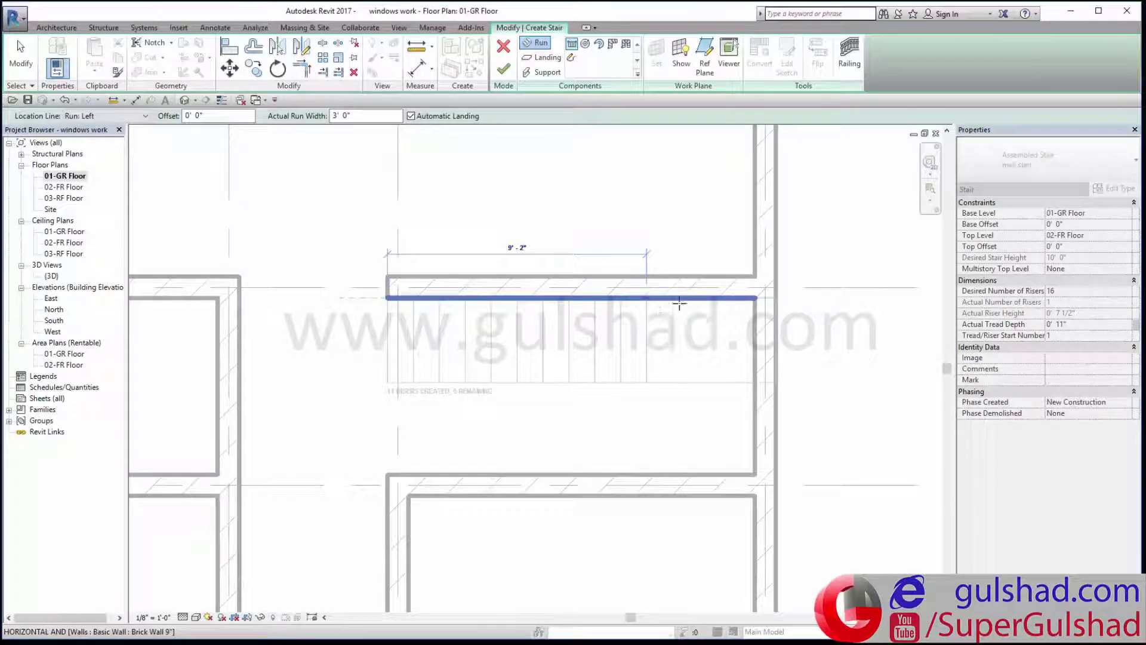
click(635, 304)
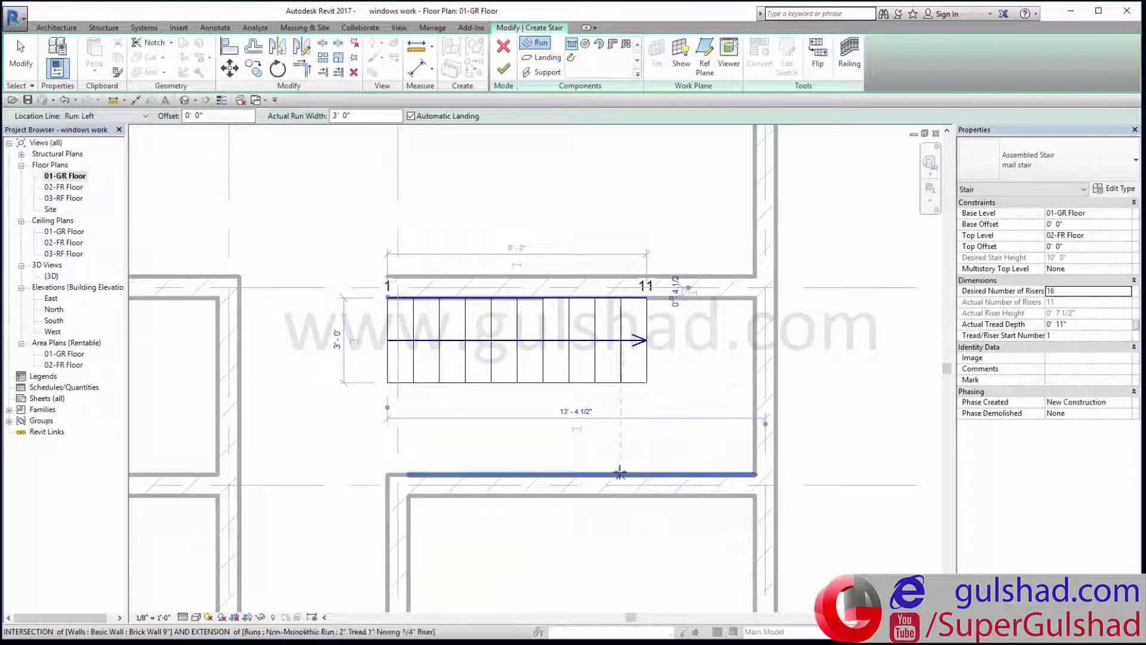
click(620, 473)
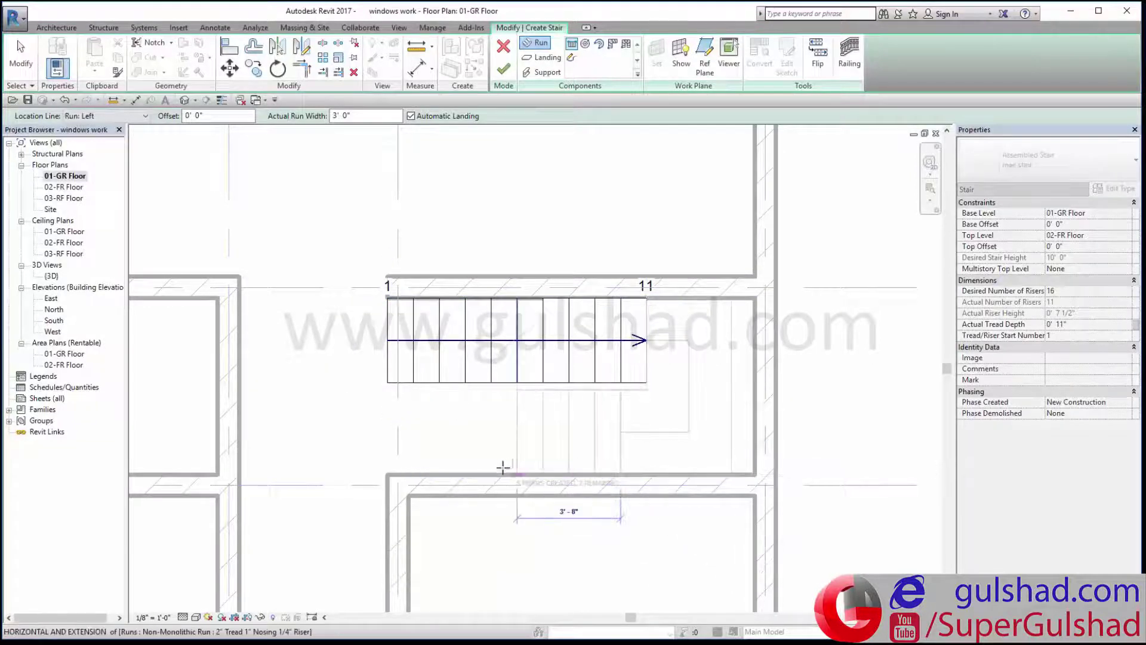
click(466, 473)
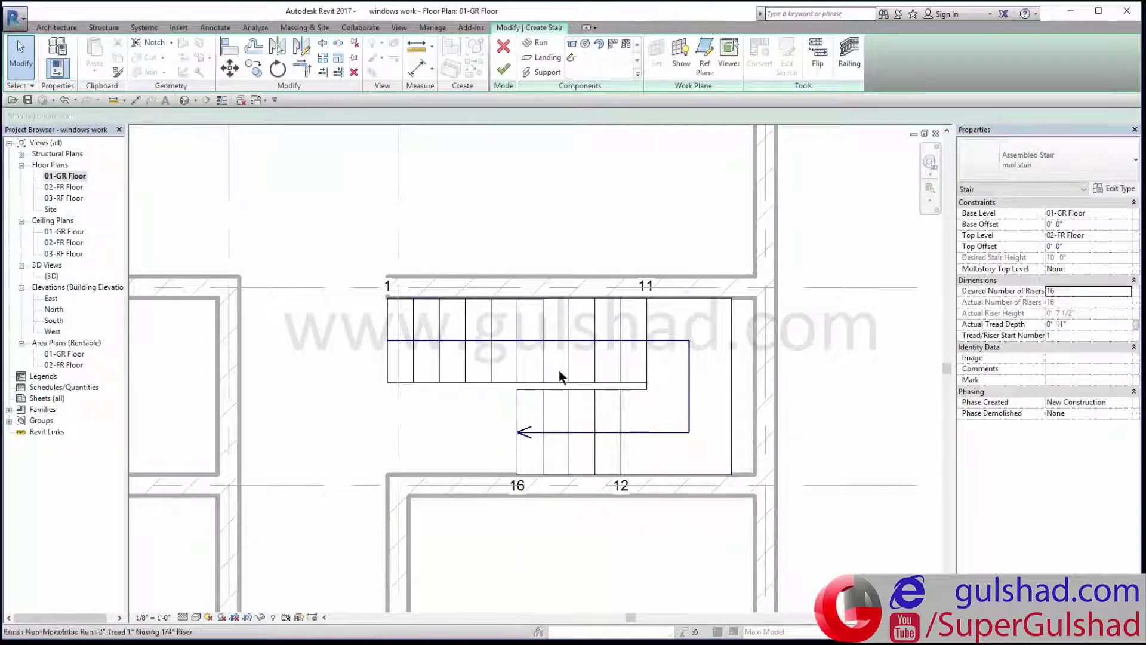
click(499, 78)
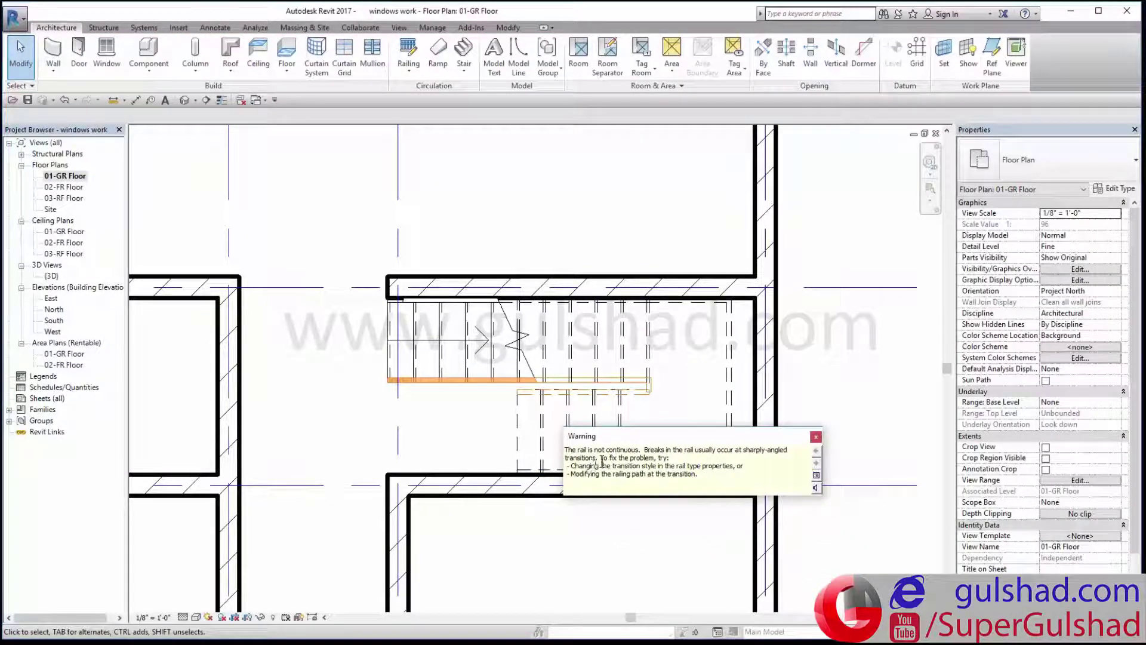
Step: Dismiss the discontinuous rail warning and inspect the inner and outer railings and the stair
click(815, 437)
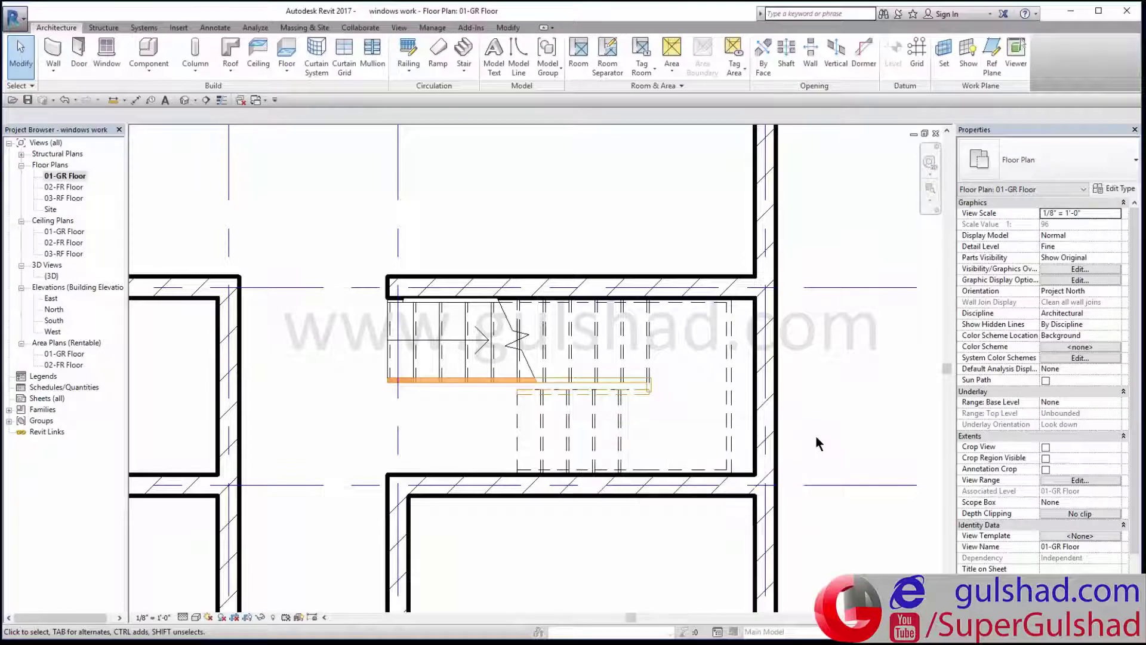
click(637, 392)
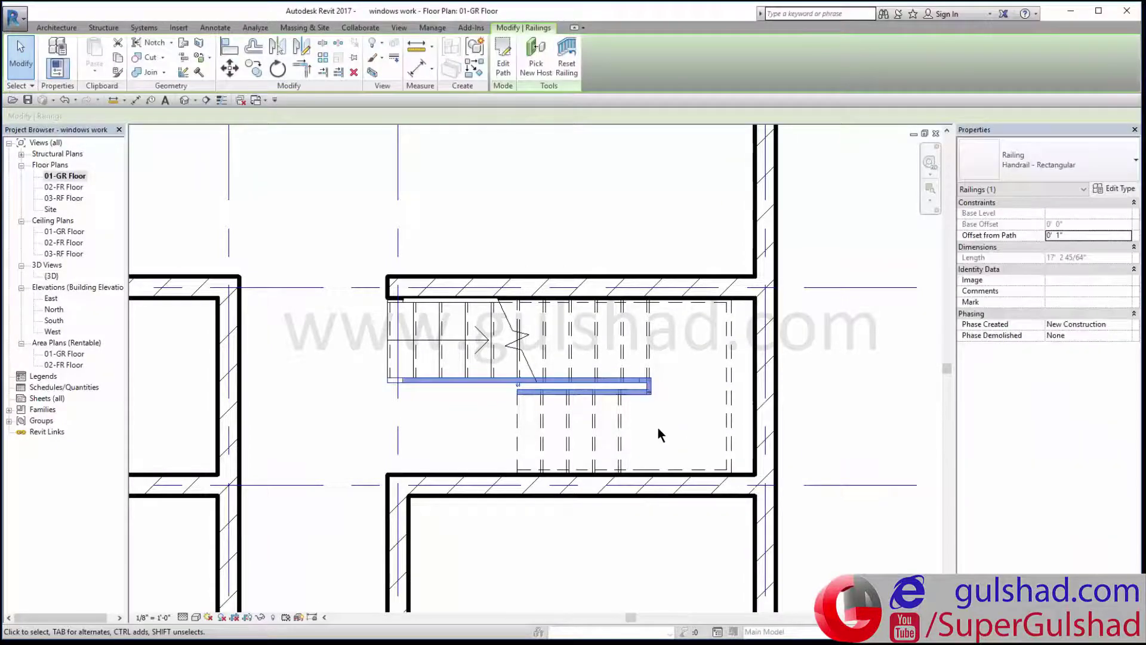
click(657, 418)
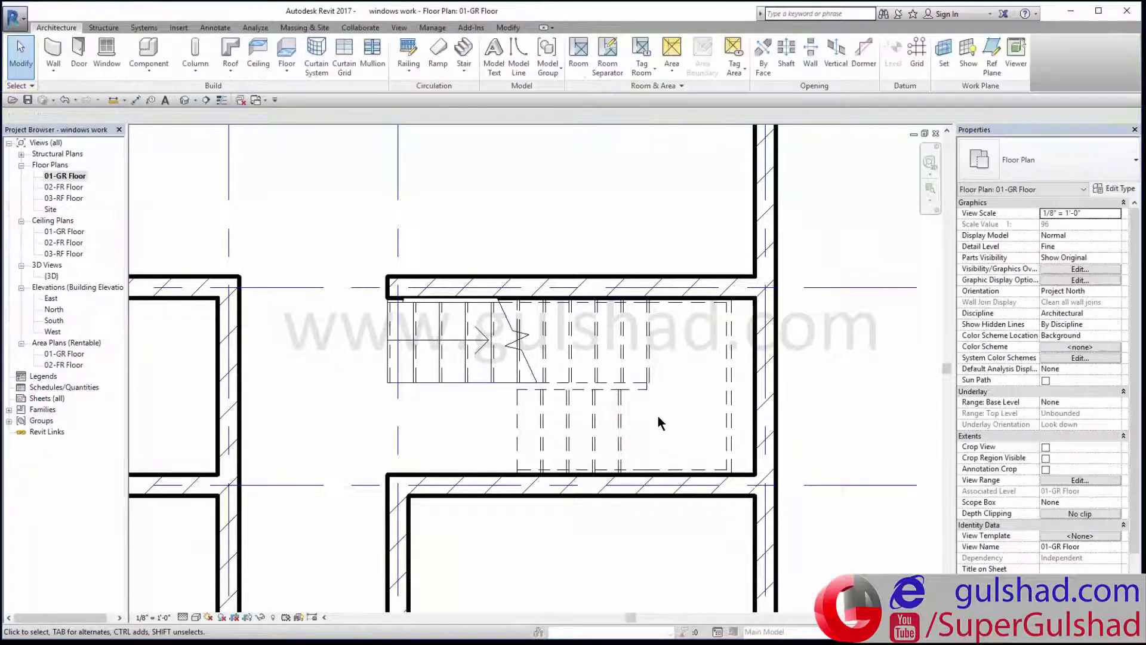
click(675, 301)
click(689, 363)
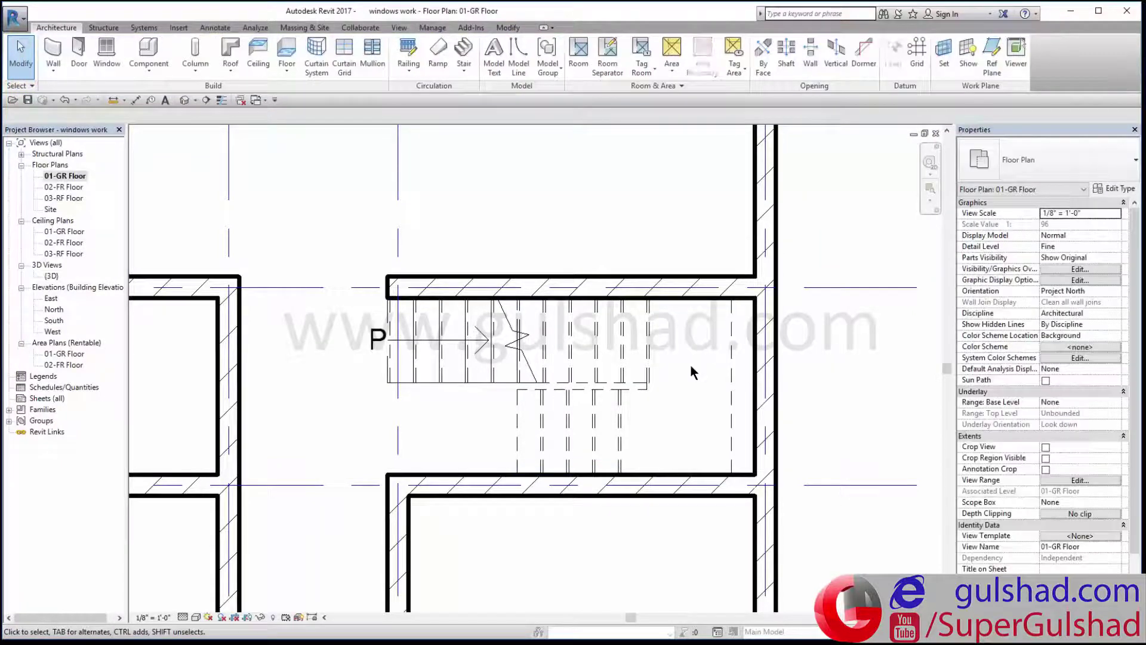
click(692, 428)
scroll(719, 430, up, 2)
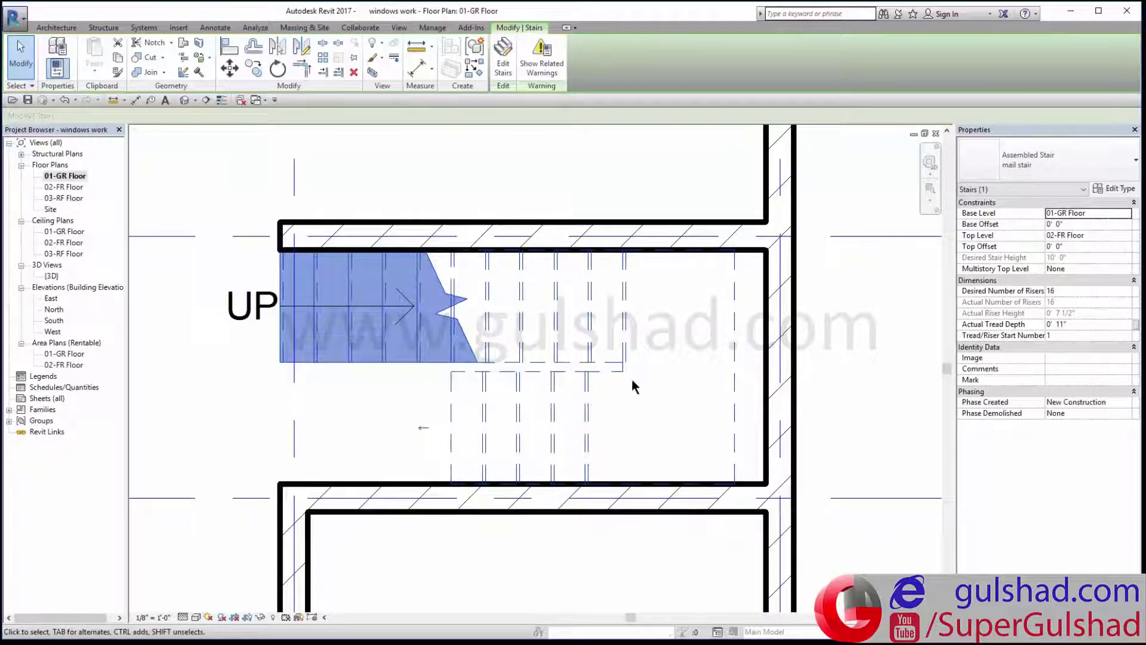
Step: In stair edit mode, stretch the landing's outer edge to the side wall and finish editing
click(503, 65)
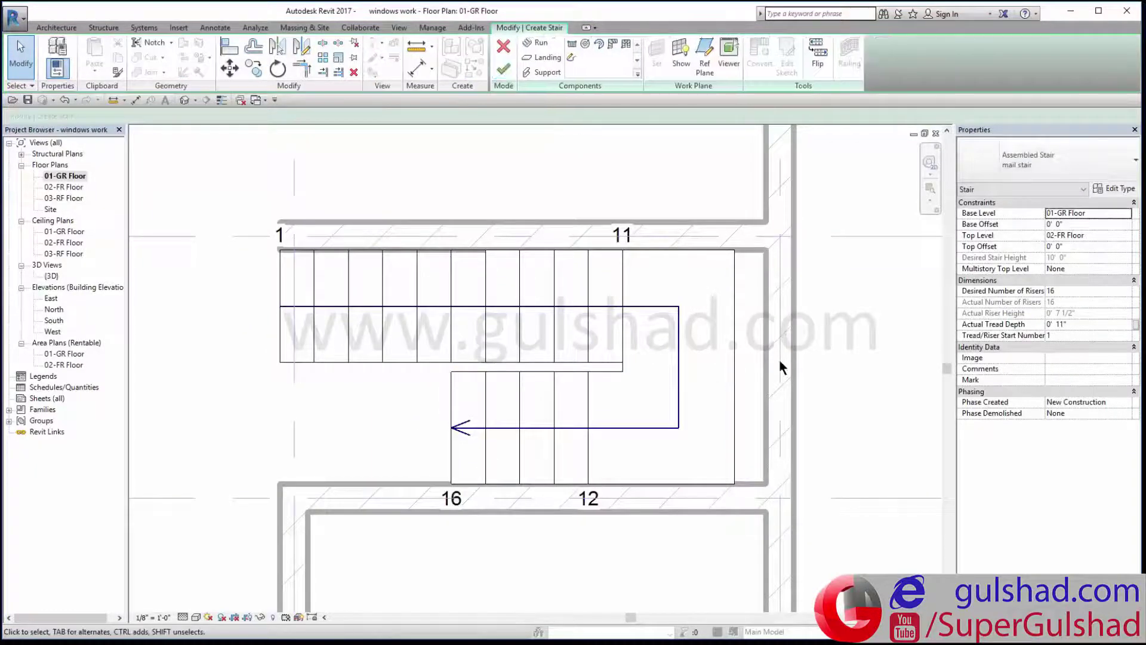
click(742, 357)
scroll(737, 367, up, 2)
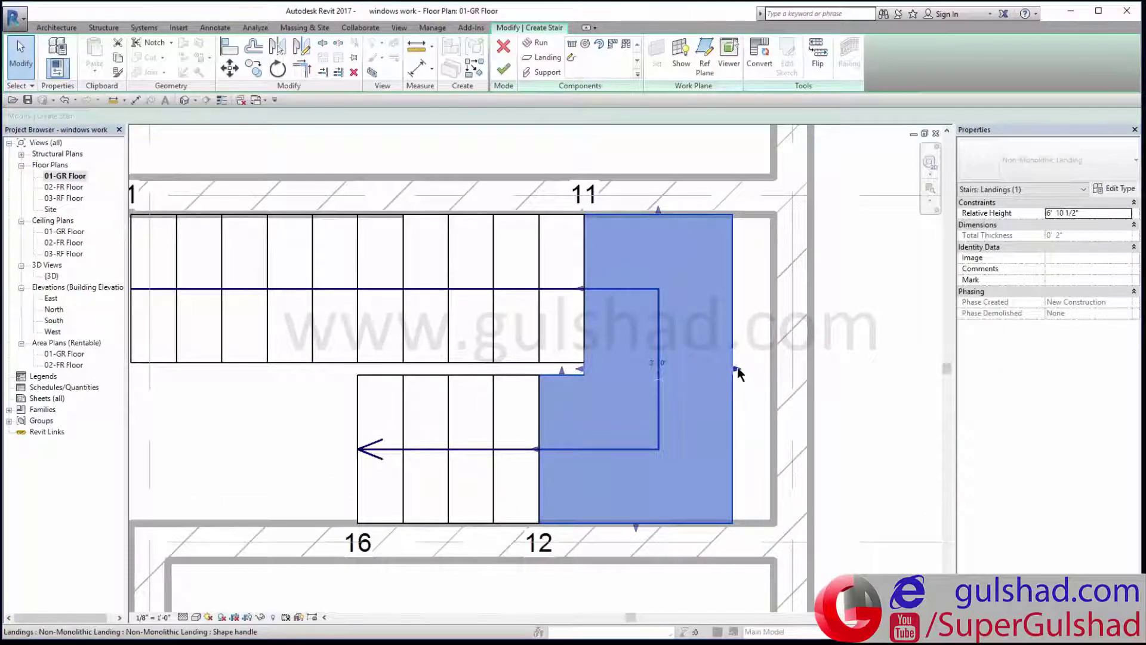
drag(736, 370, 775, 370)
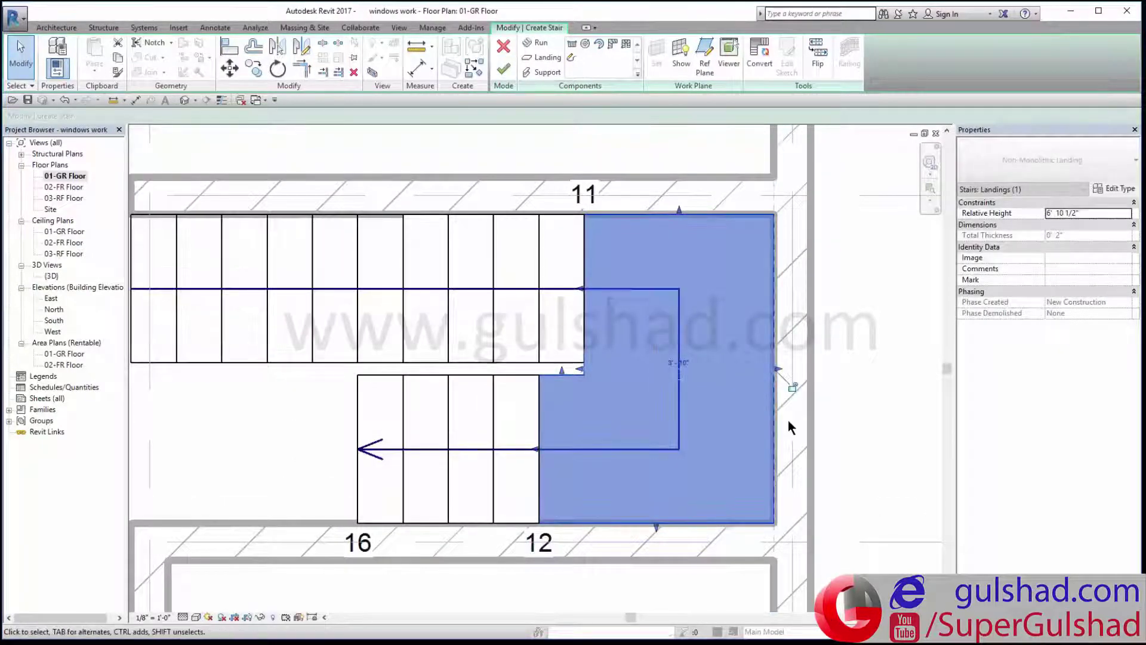
scroll(686, 353, down, 2)
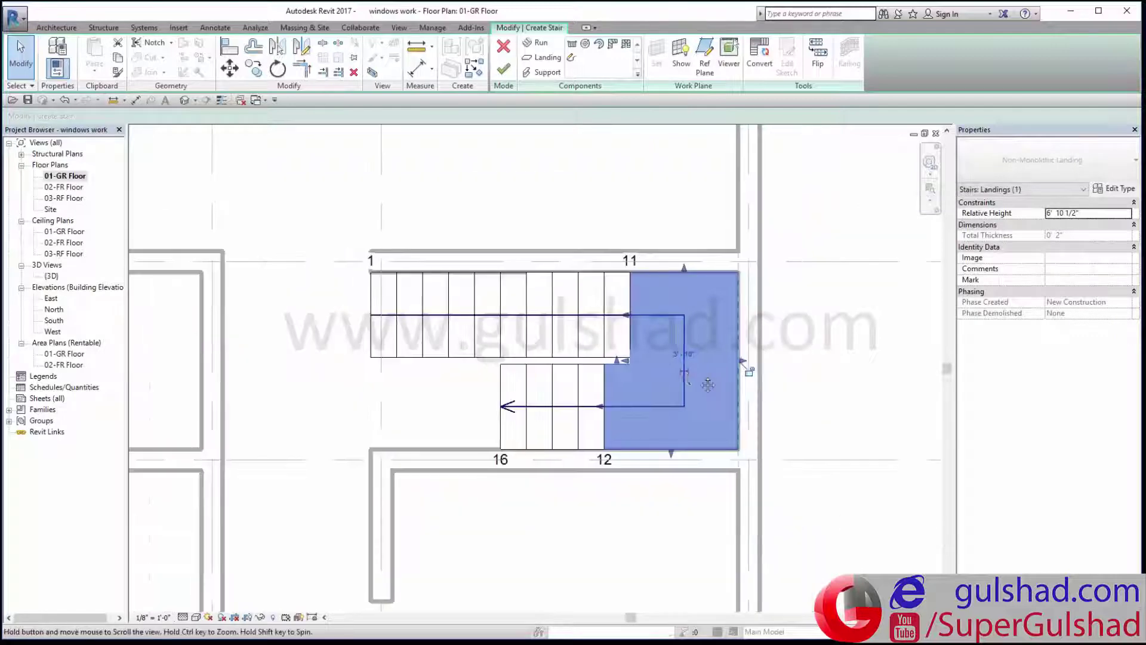
click(602, 225)
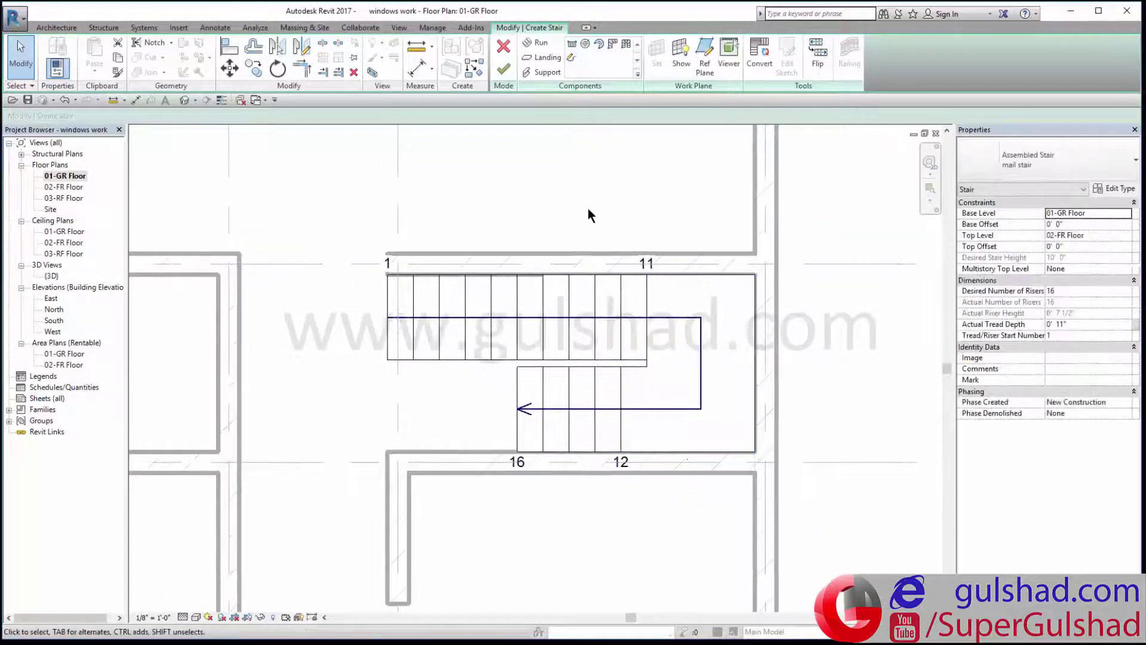
click(505, 67)
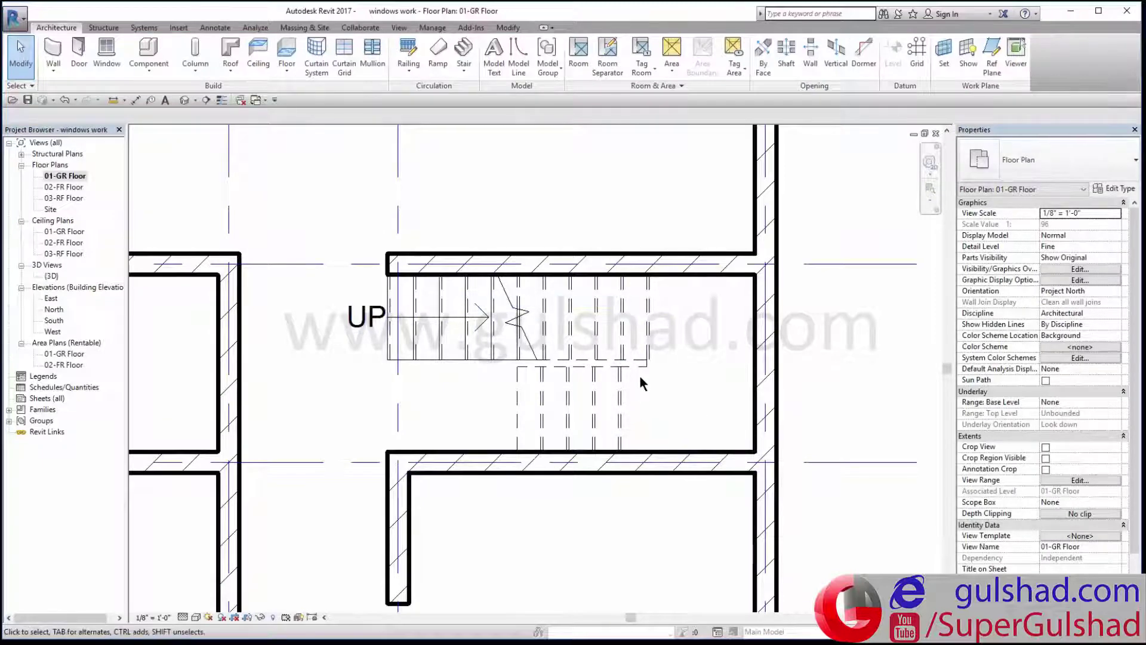
scroll(647, 365, down, 3)
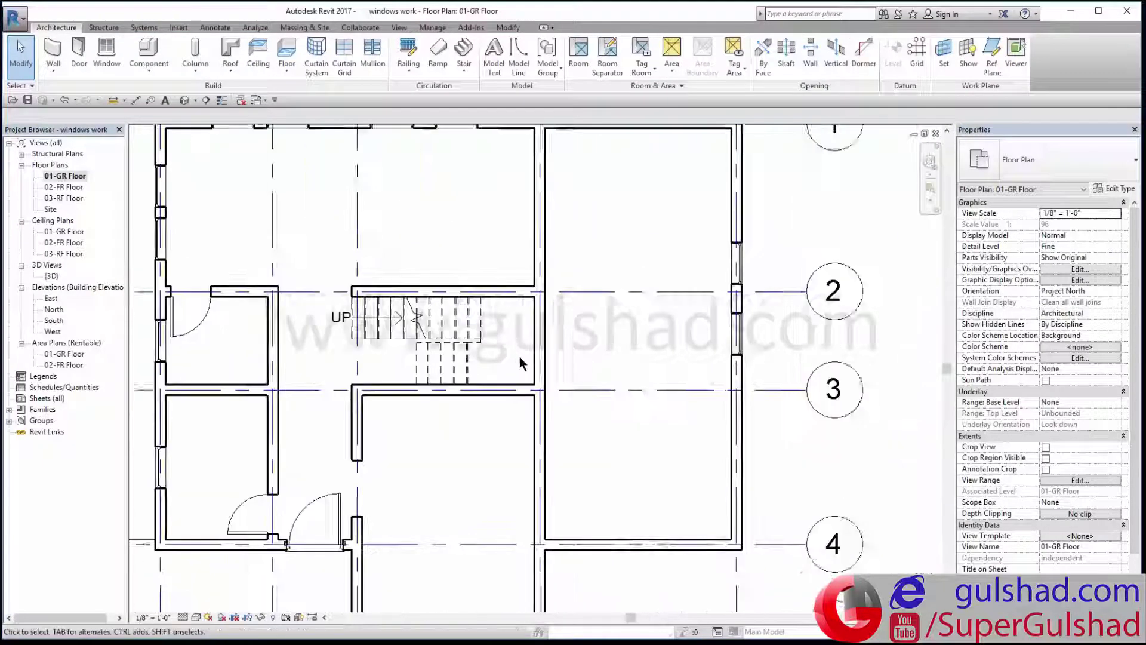
scroll(519, 361, down, 1)
scroll(571, 389, down, 1)
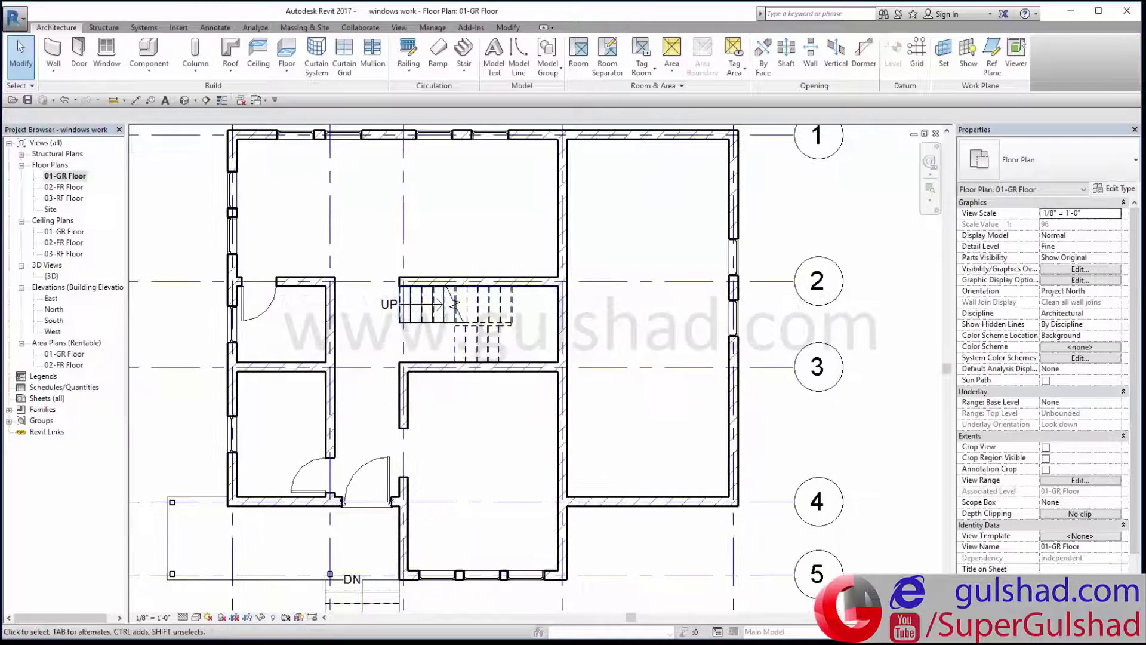
drag(376, 349, 501, 354)
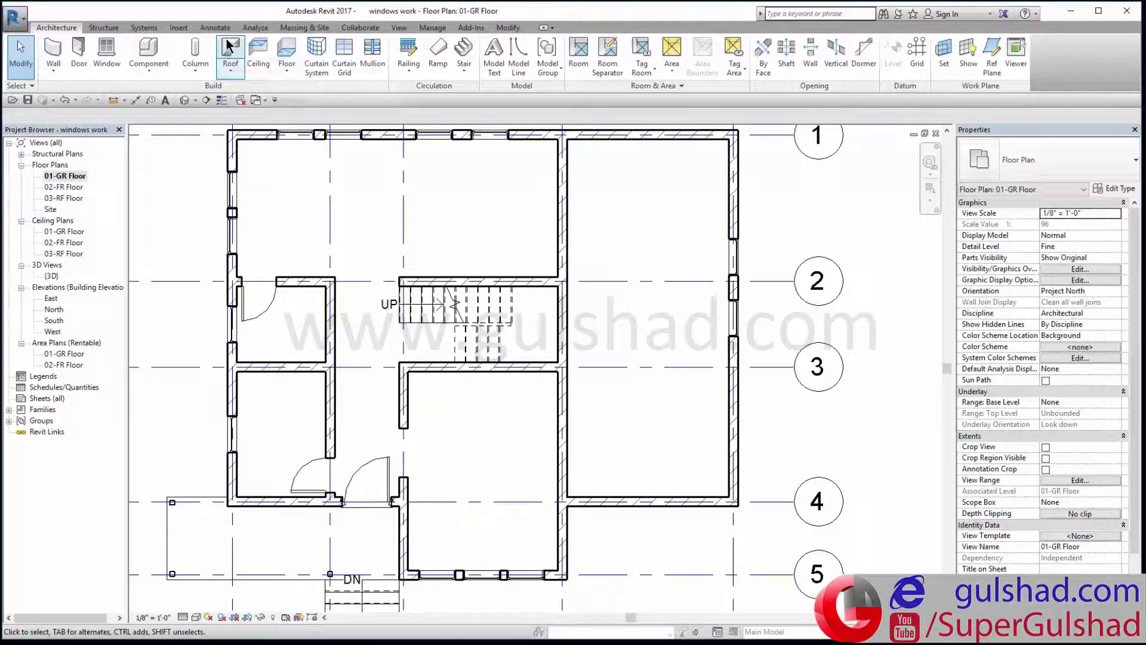
click(400, 28)
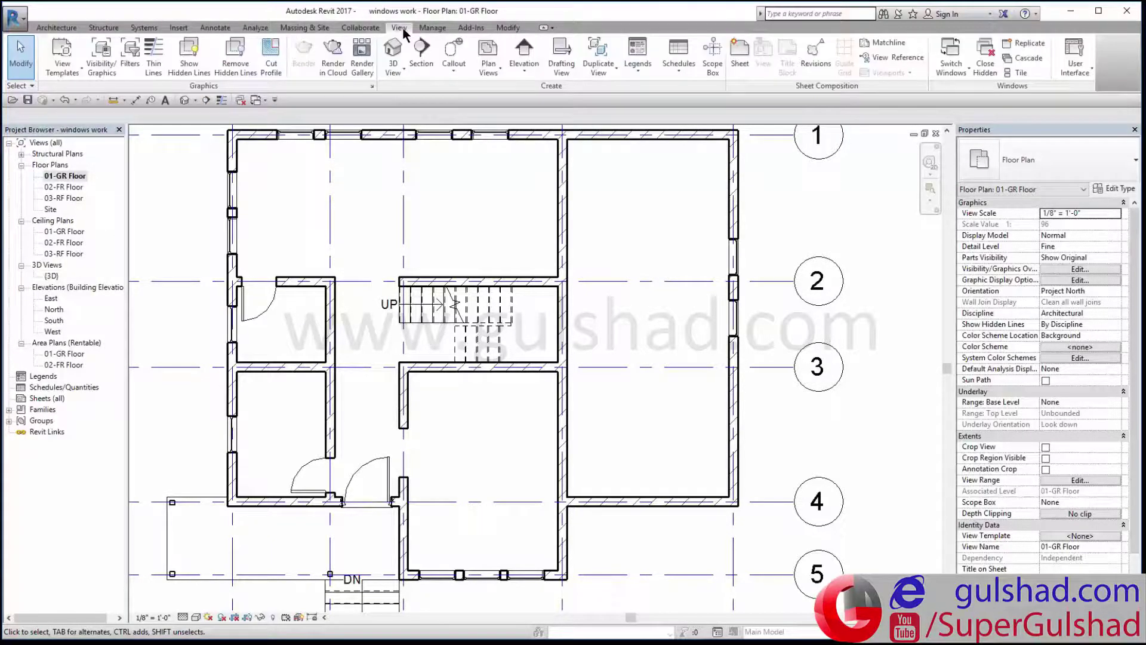
Step: Draw Section 1 east to west across the stairwell and flip it to face the stair
click(433, 65)
scroll(502, 355, up, 1)
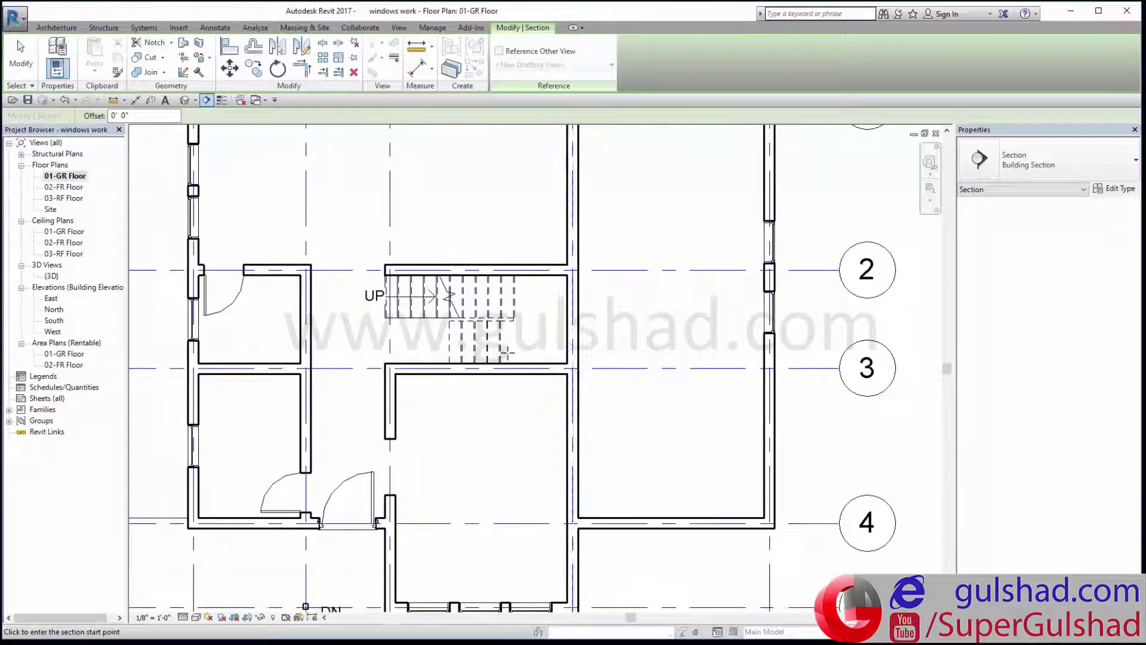
click(626, 343)
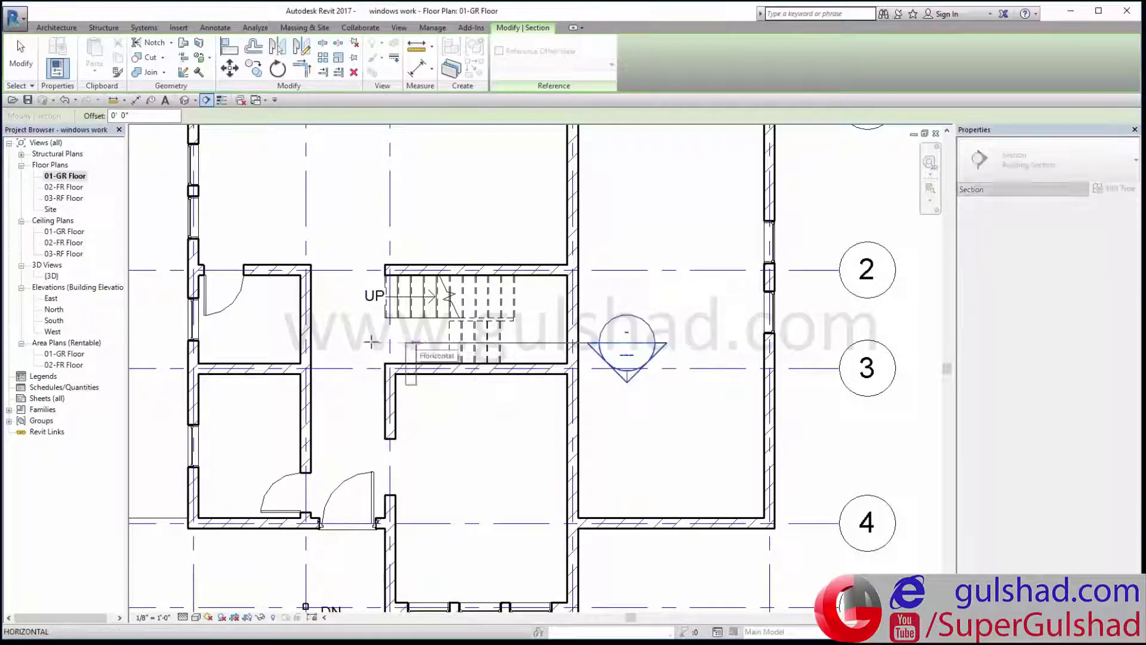
click(349, 342)
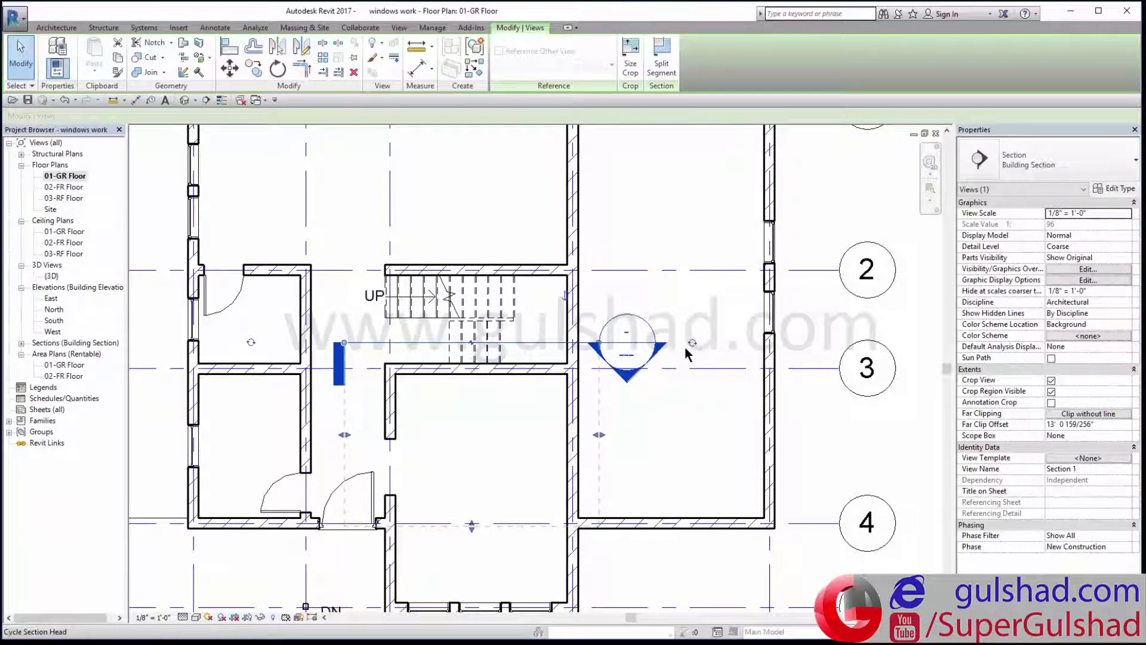
click(563, 306)
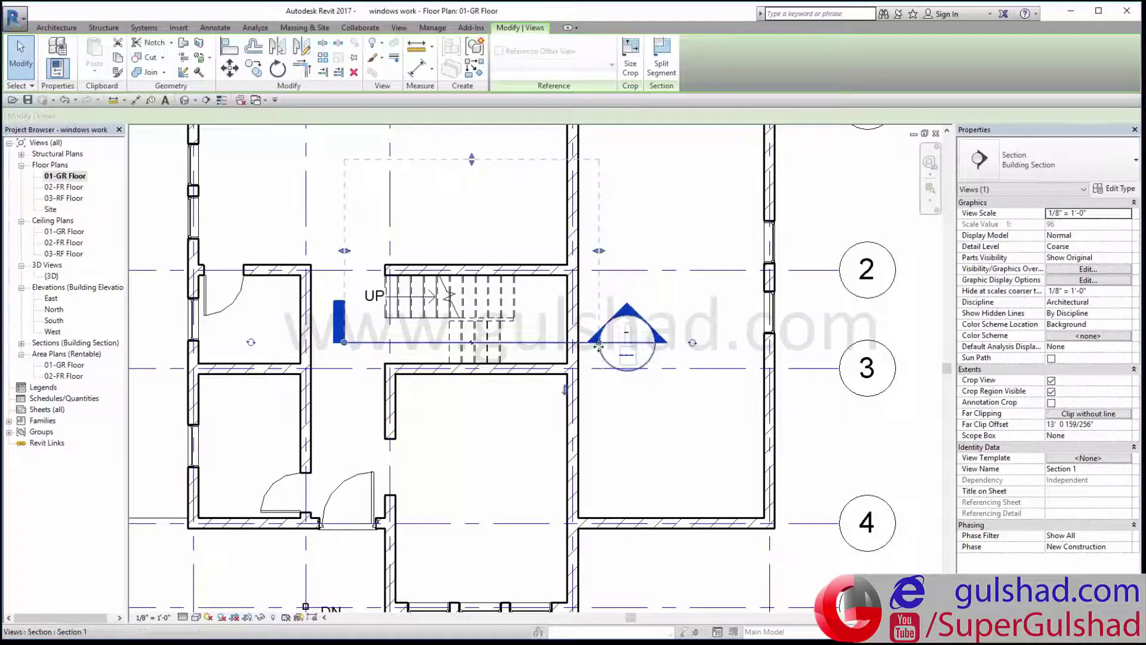
middle_drag(648, 310, 660, 315)
click(694, 314)
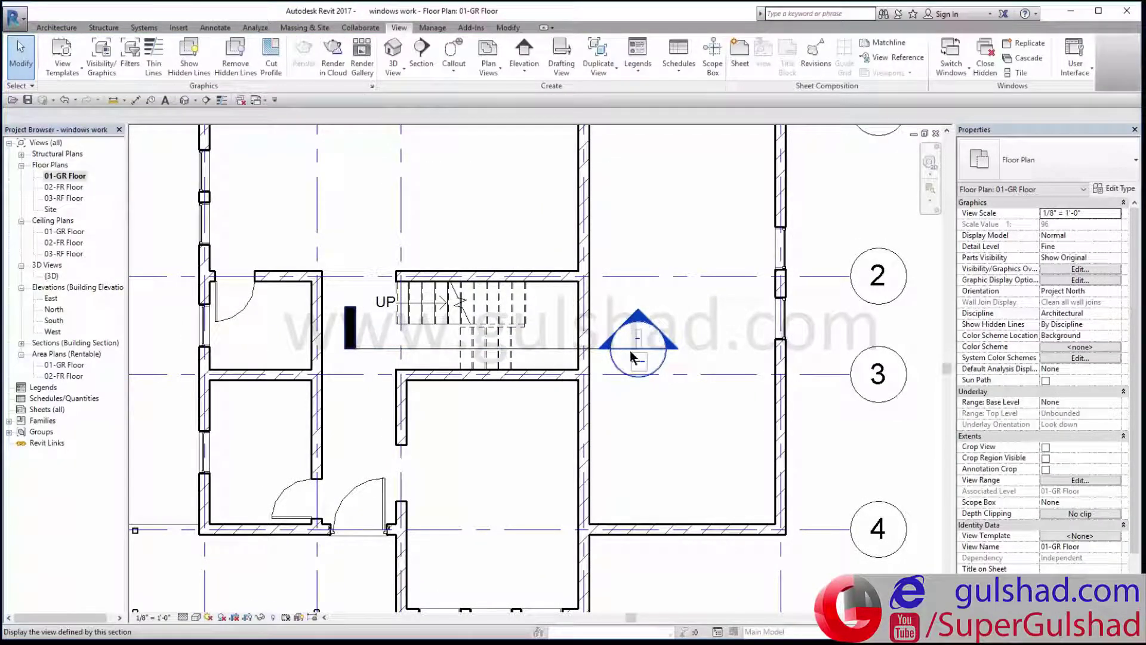
Step: Open the Section 1 view and frame the stair in it
double_click(643, 320)
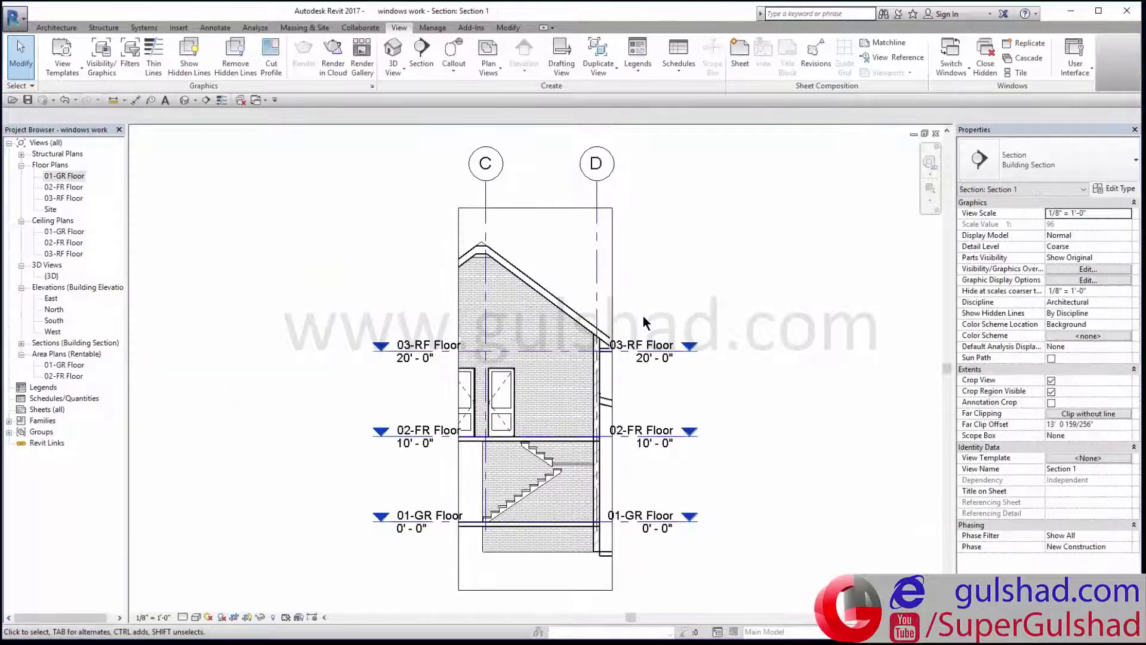
scroll(574, 388, up, 3)
scroll(617, 407, up, 1)
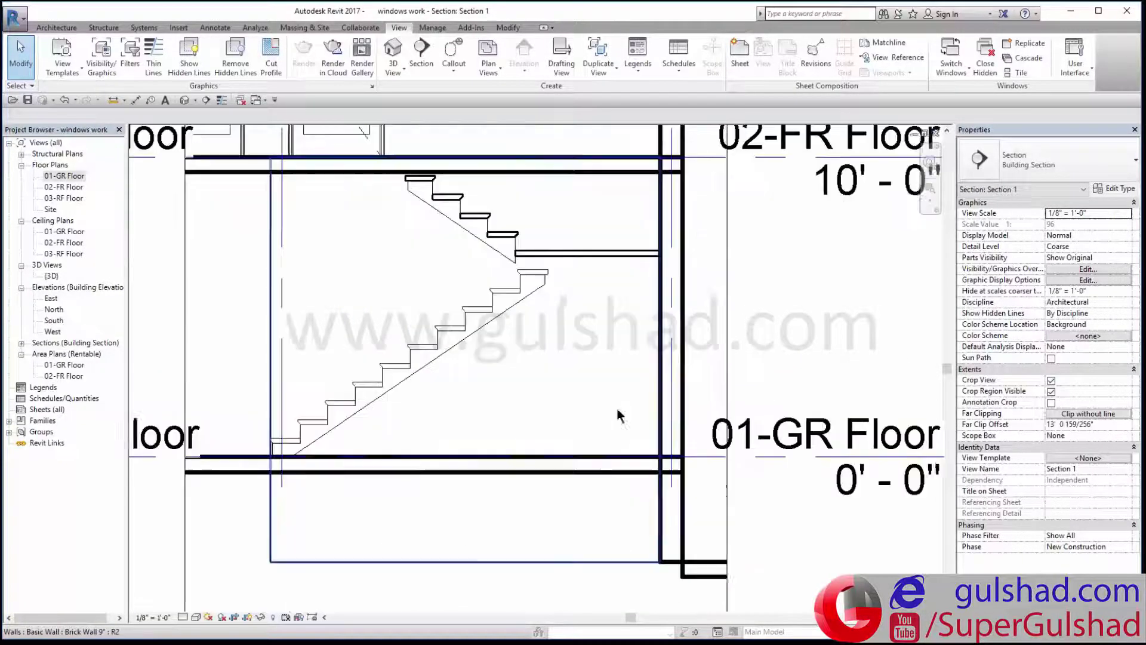
middle_drag(617, 407, 604, 409)
scroll(609, 399, down, 2)
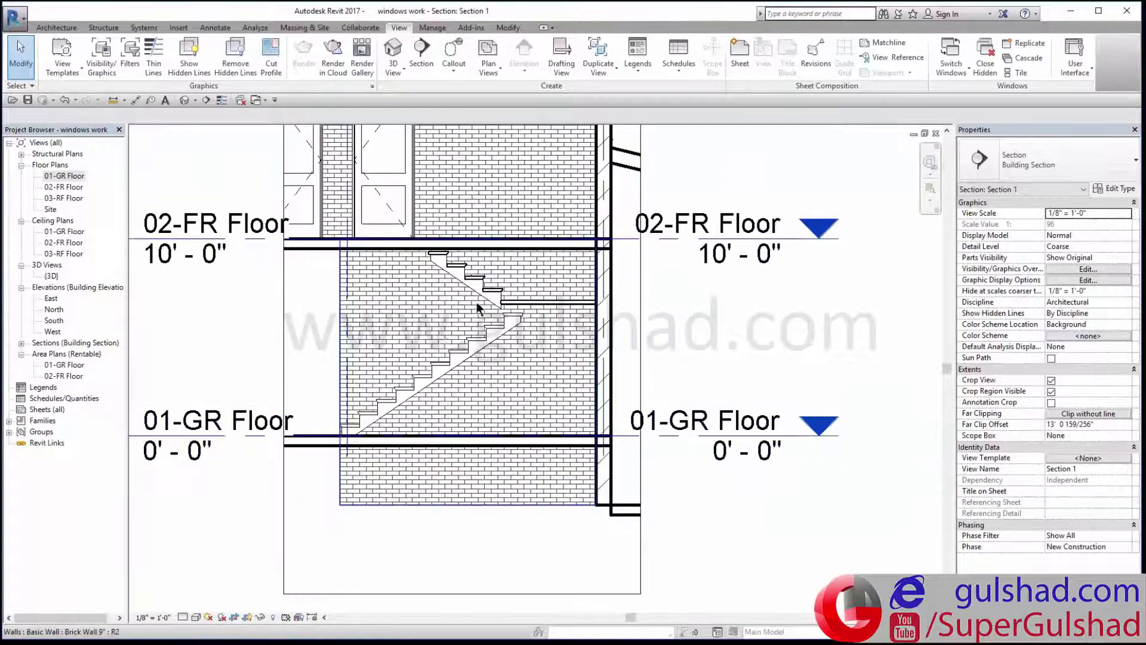
scroll(561, 309, up, 2)
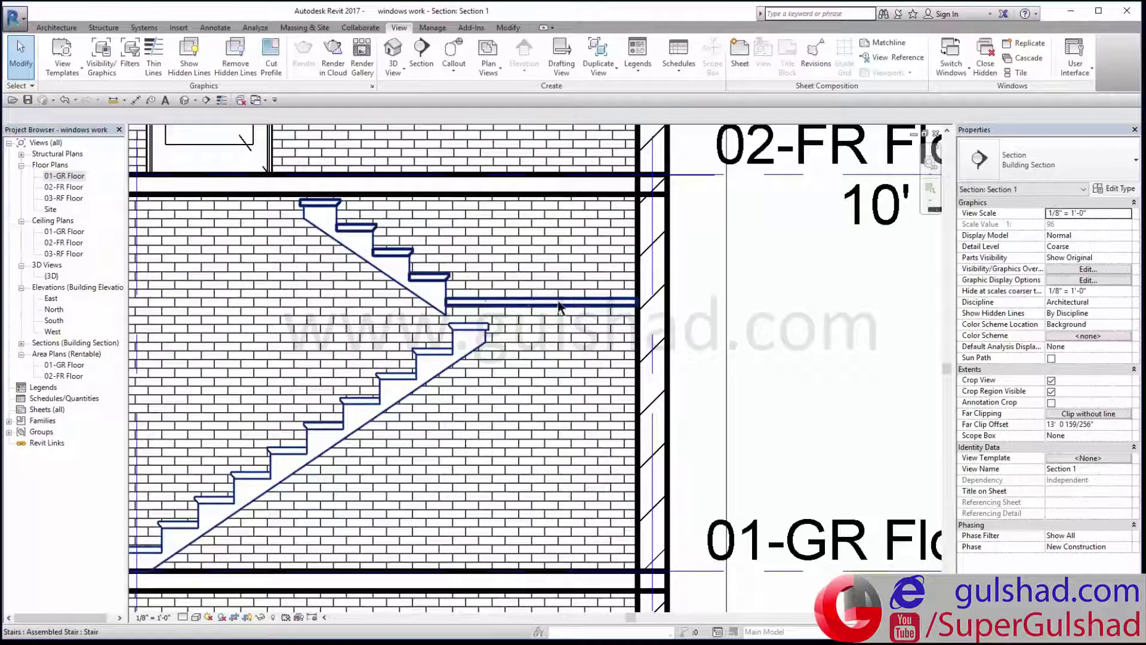
scroll(556, 315, down, 2)
middle_drag(557, 309, 531, 298)
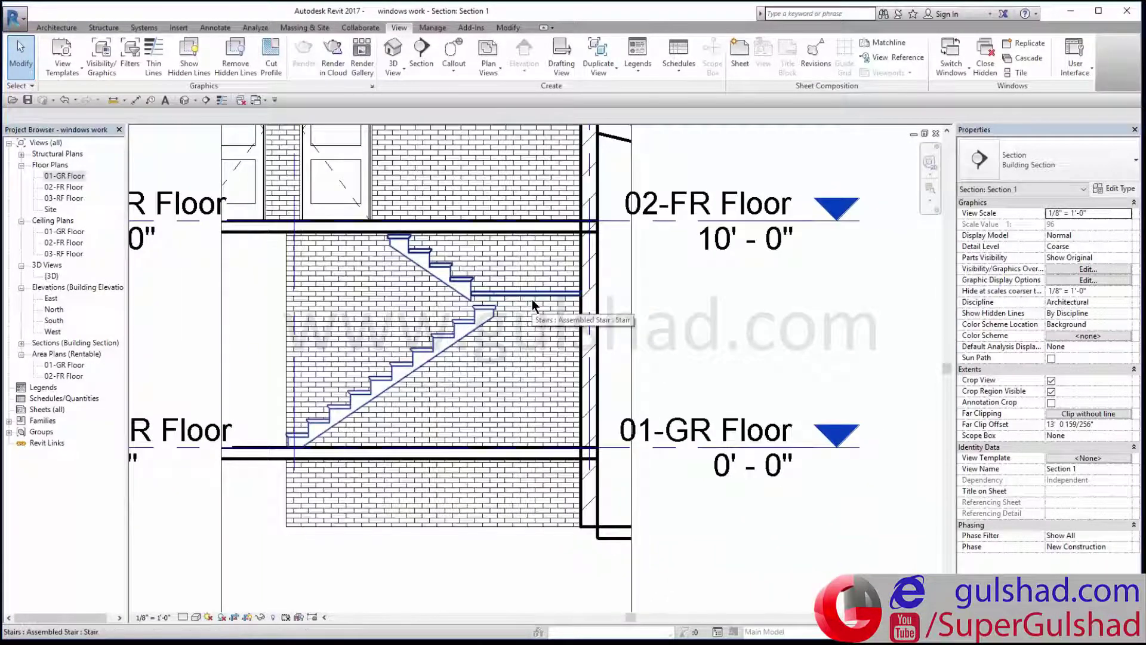
Step: Measure the 6'-8 1/2" ground floor to landing height with an aligned dimension, then delete it
click(134, 102)
scroll(558, 436, up, 2)
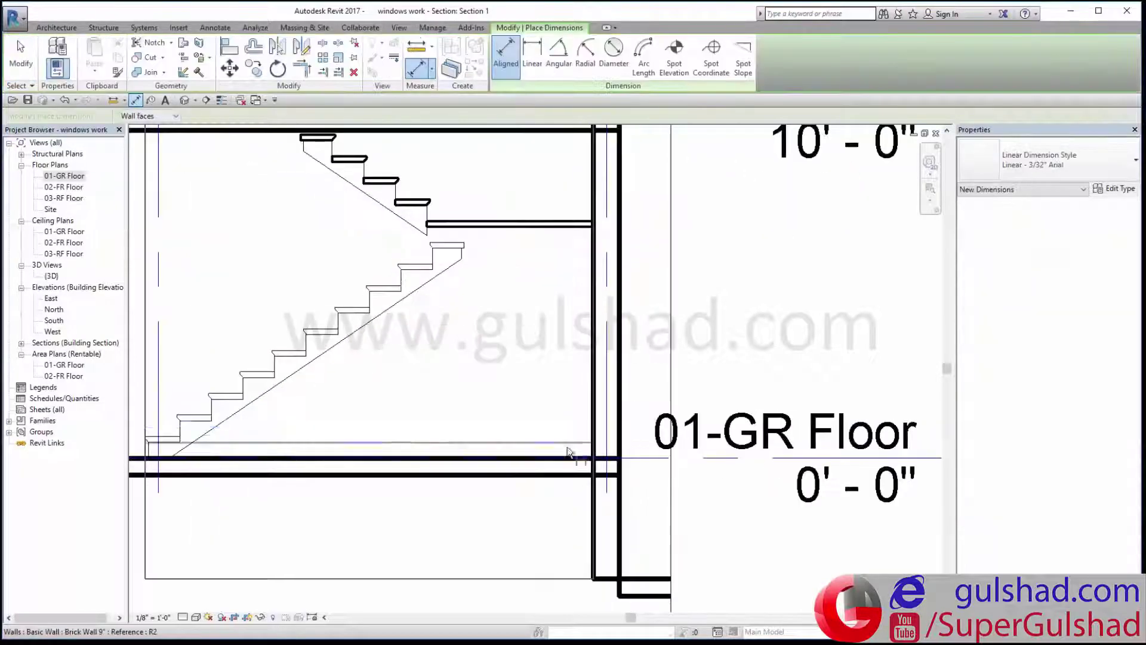
click(561, 459)
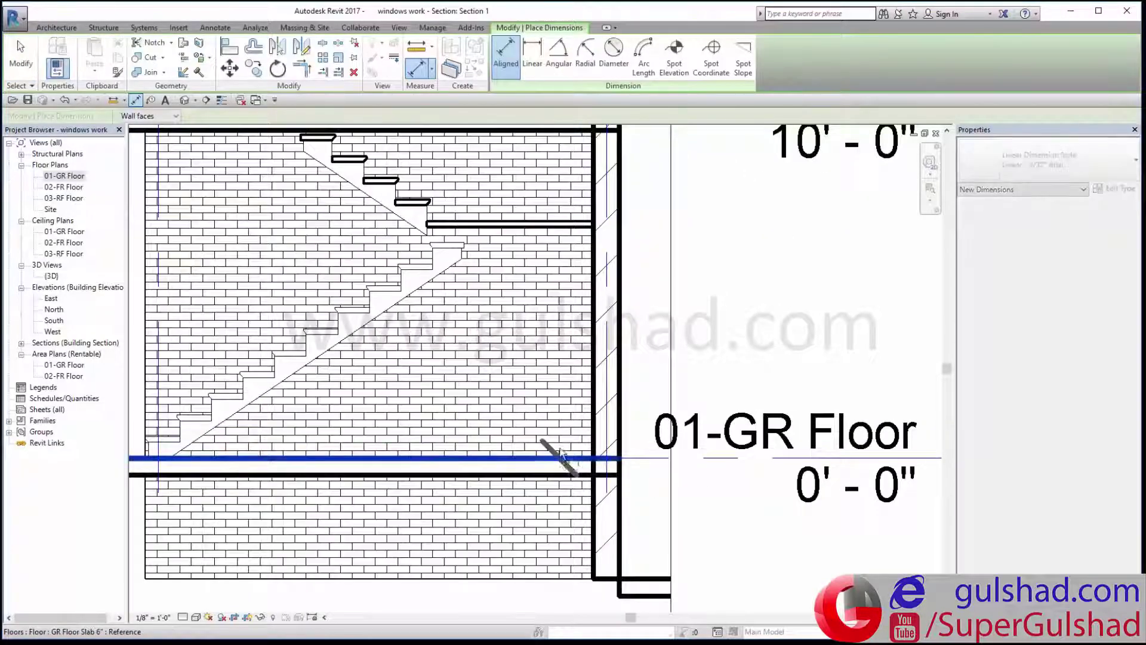
click(530, 232)
scroll(803, 256, down, 2)
scroll(802, 266, down, 1)
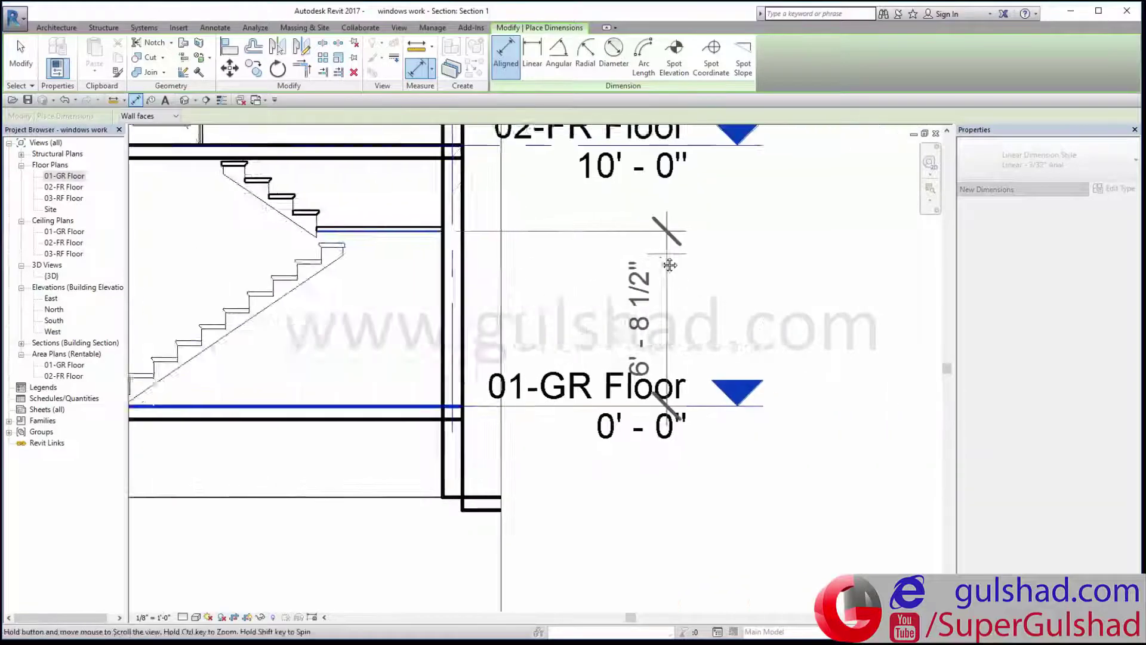
scroll(803, 272, down, 1)
click(802, 271)
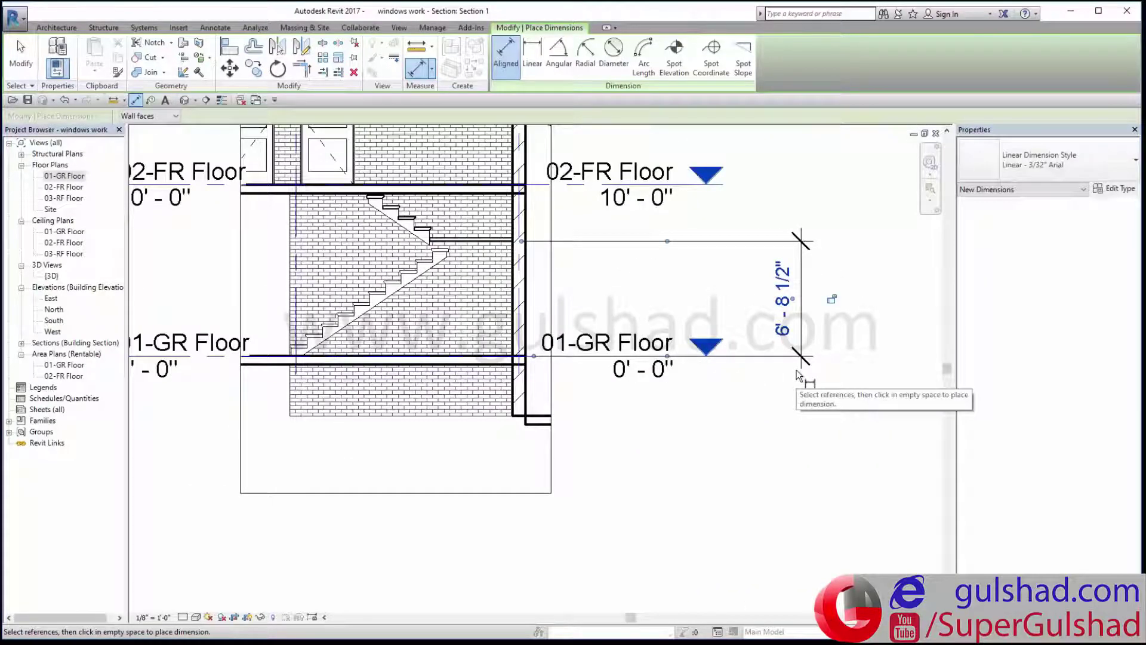
key(Escape)
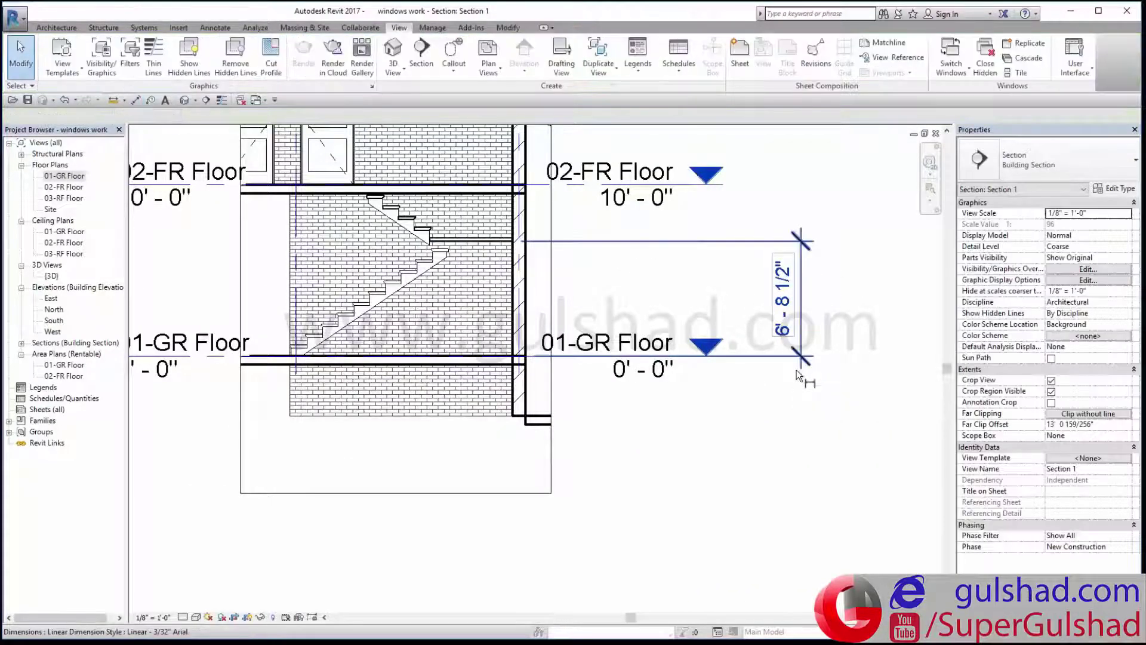
click(794, 360)
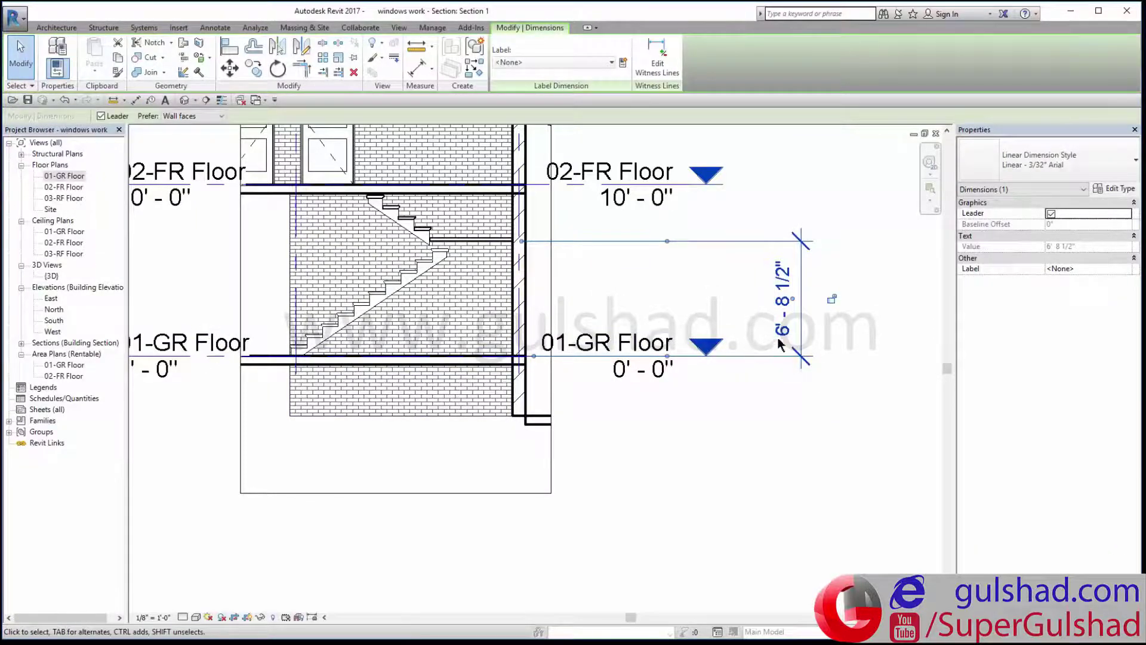
click(352, 77)
Step: Open the 02-FR Floor plan and check the stair below, marked DN, around grid lines 2–4
scroll(407, 284, down, 1)
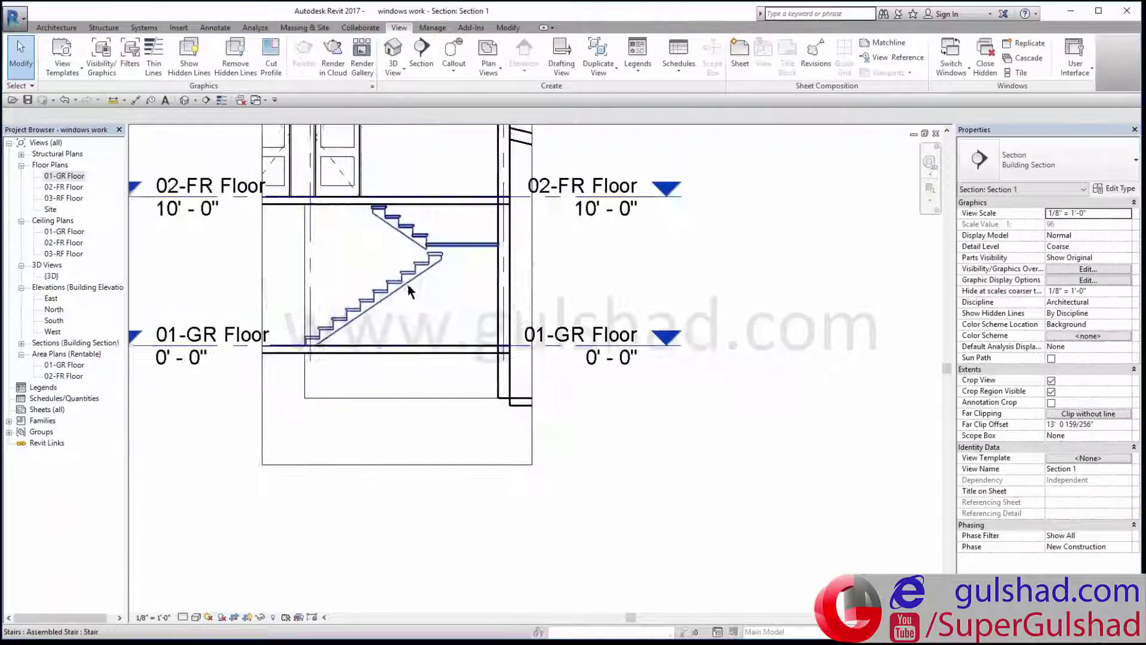
middle_drag(407, 284, 515, 394)
scroll(514, 394, down, 1)
scroll(482, 395, down, 1)
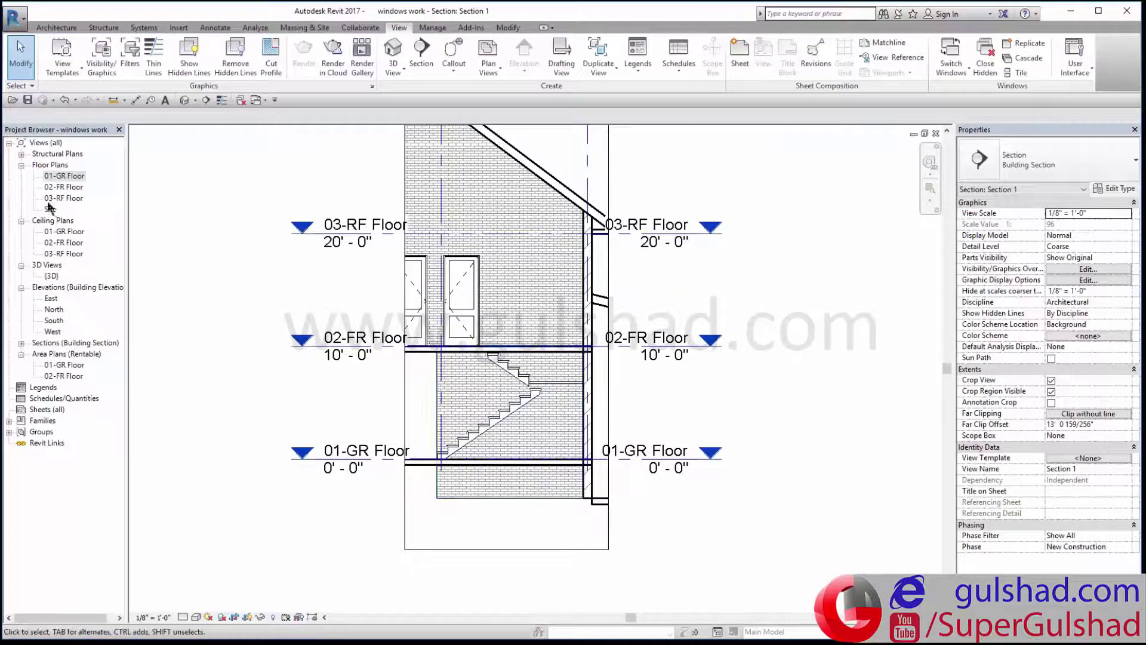
double_click(59, 187)
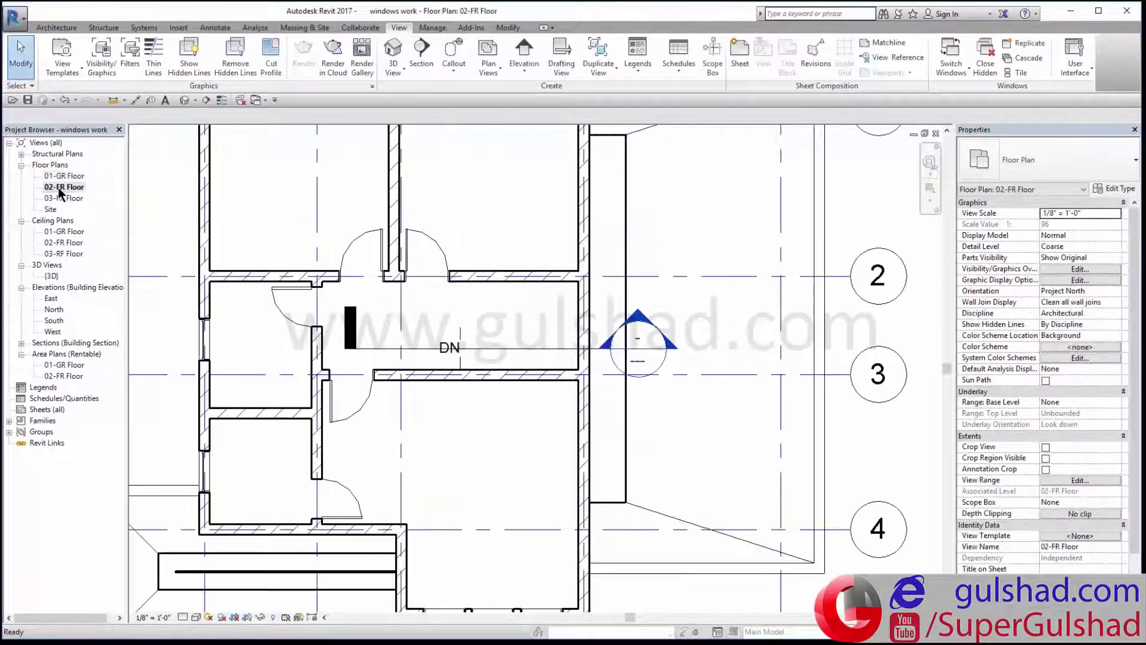
scroll(531, 400, down, 1)
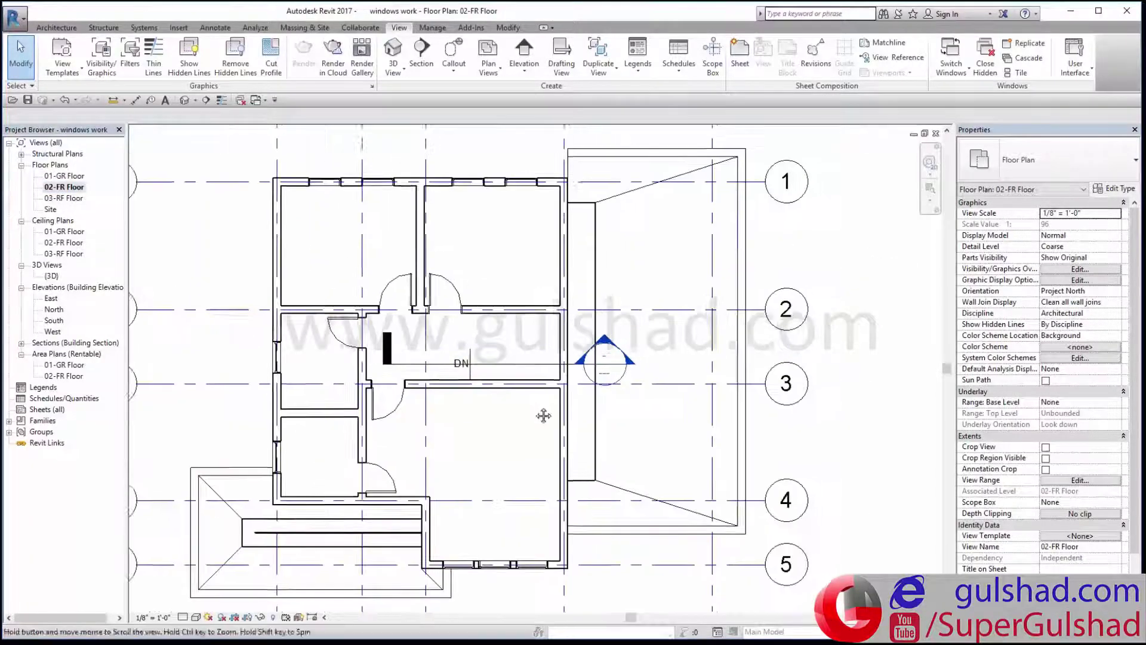
scroll(513, 397, up, 1)
scroll(486, 388, up, 1)
click(486, 388)
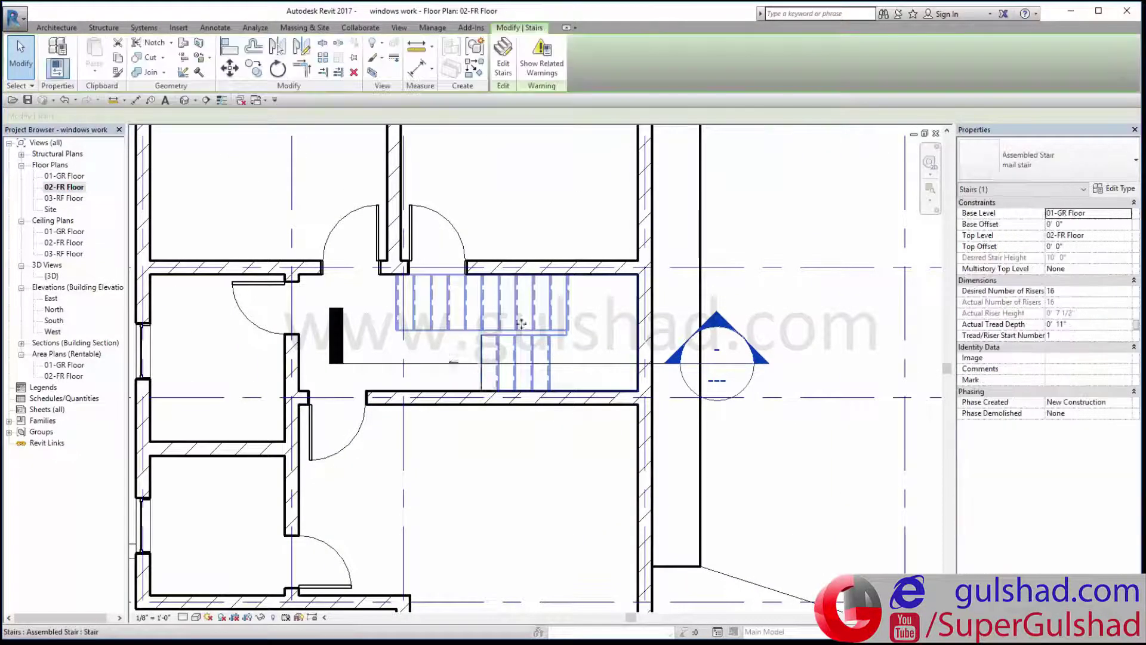
click(527, 511)
mouse_move(542, 413)
middle_down()
mouse_move(543, 442)
mouse_move(540, 386)
middle_up()
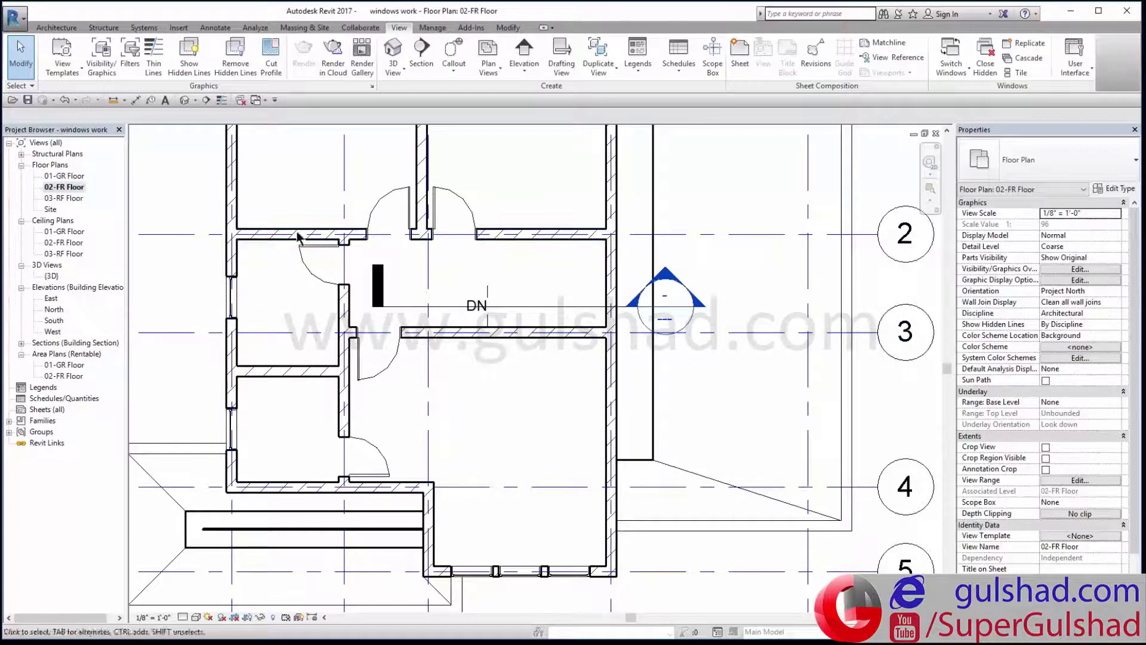
Step: Crossing-select the 02-FR floor slab with the walls, grids and window around the stair
scroll(274, 302, up, 1)
middle_drag(346, 327, 355, 332)
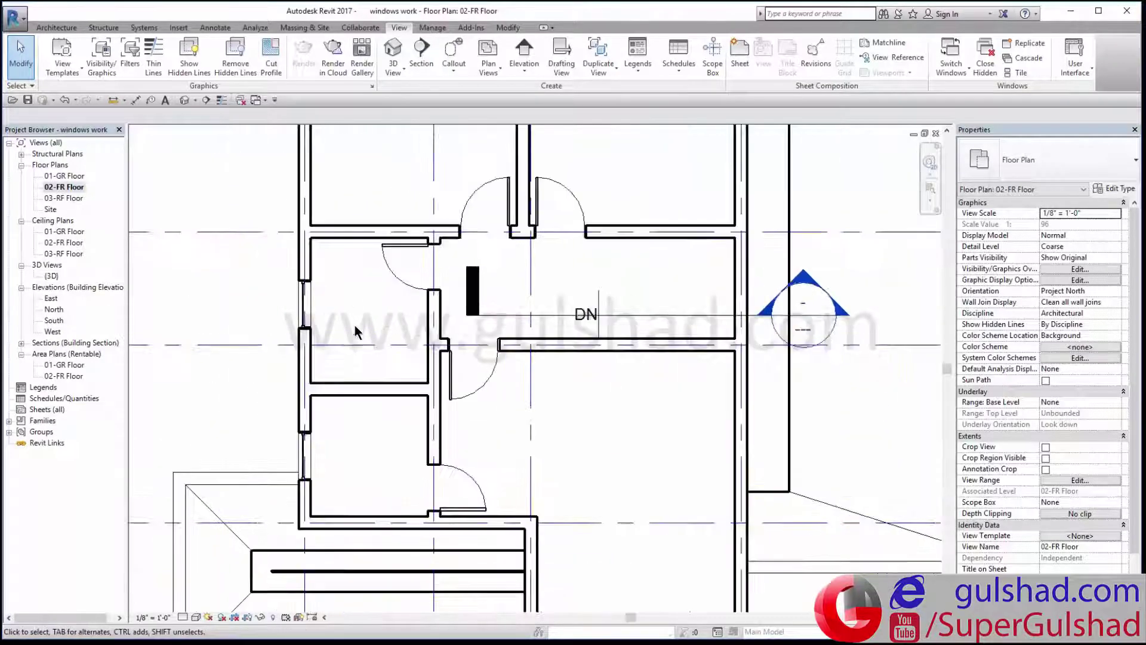
scroll(355, 332, up, 1)
mouse_move(356, 299)
mouse_down()
mouse_move(219, 188)
mouse_move(218, 173)
mouse_up()
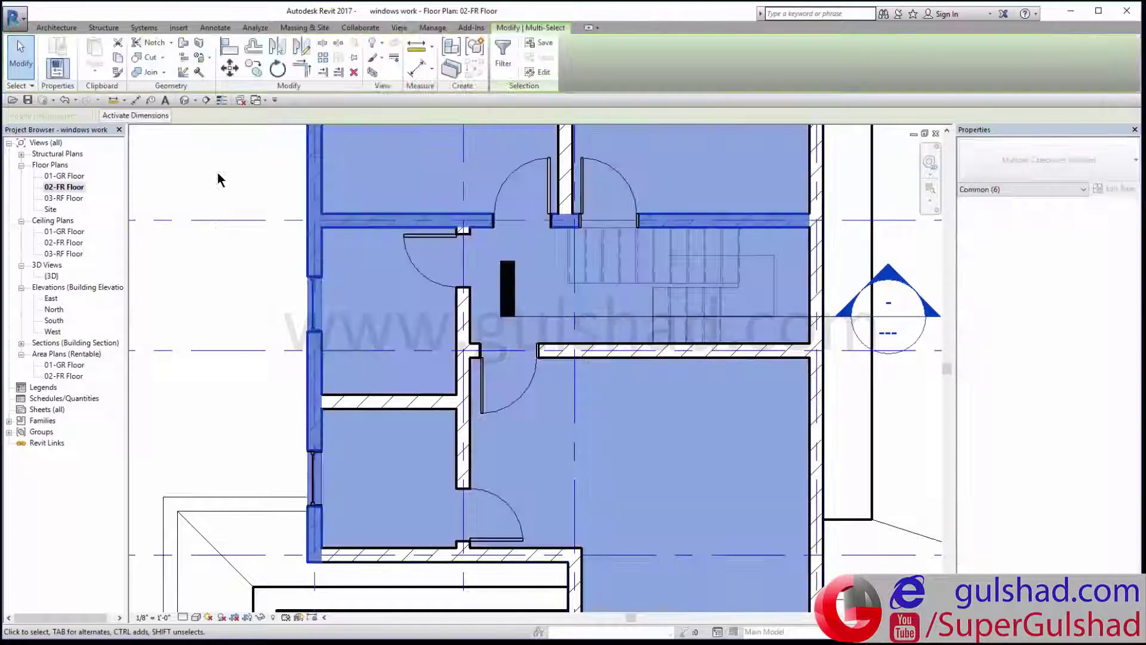
Step: Filter out Windows, Walls and Grids to keep only the 6" FR Floor Slab, then edit its boundary
click(512, 72)
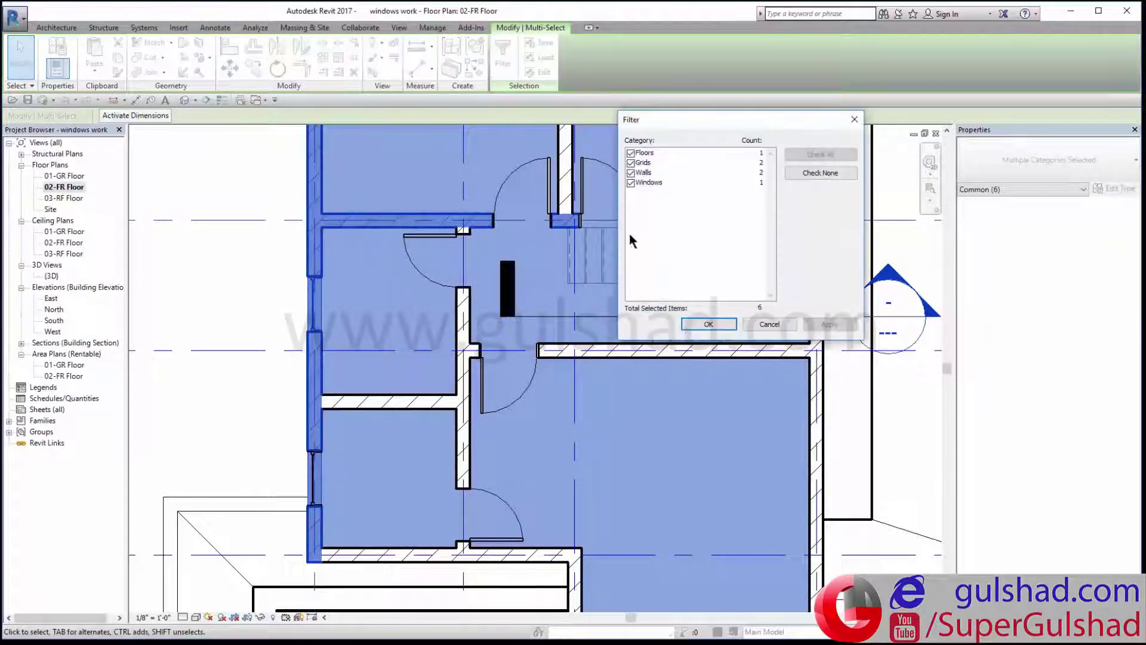
click(631, 183)
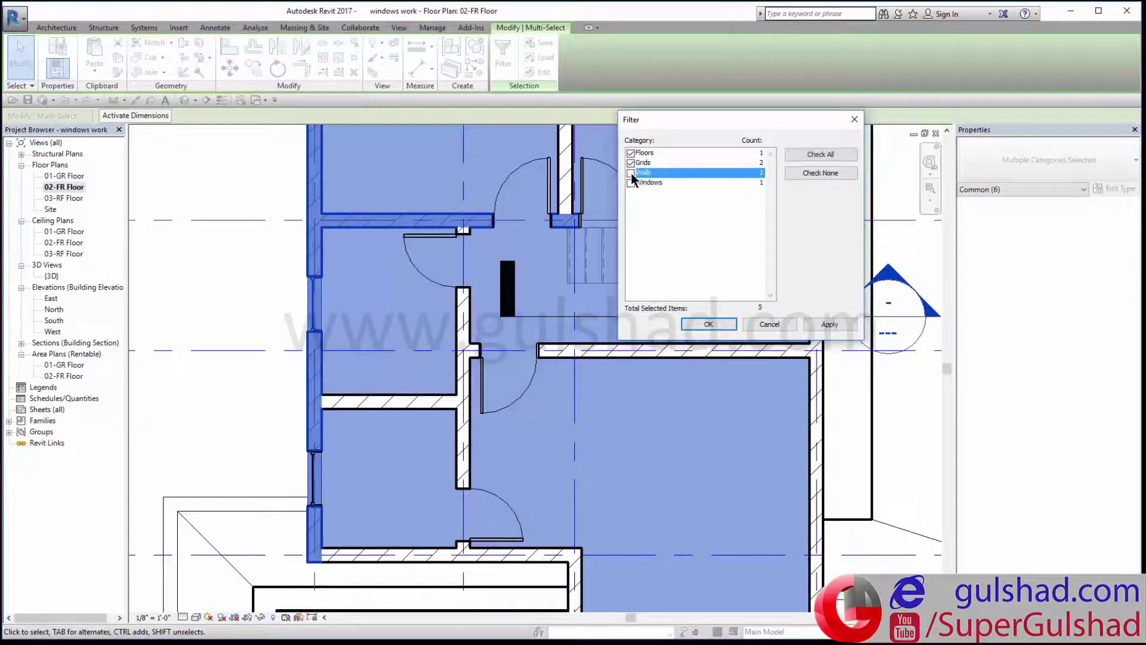
click(631, 163)
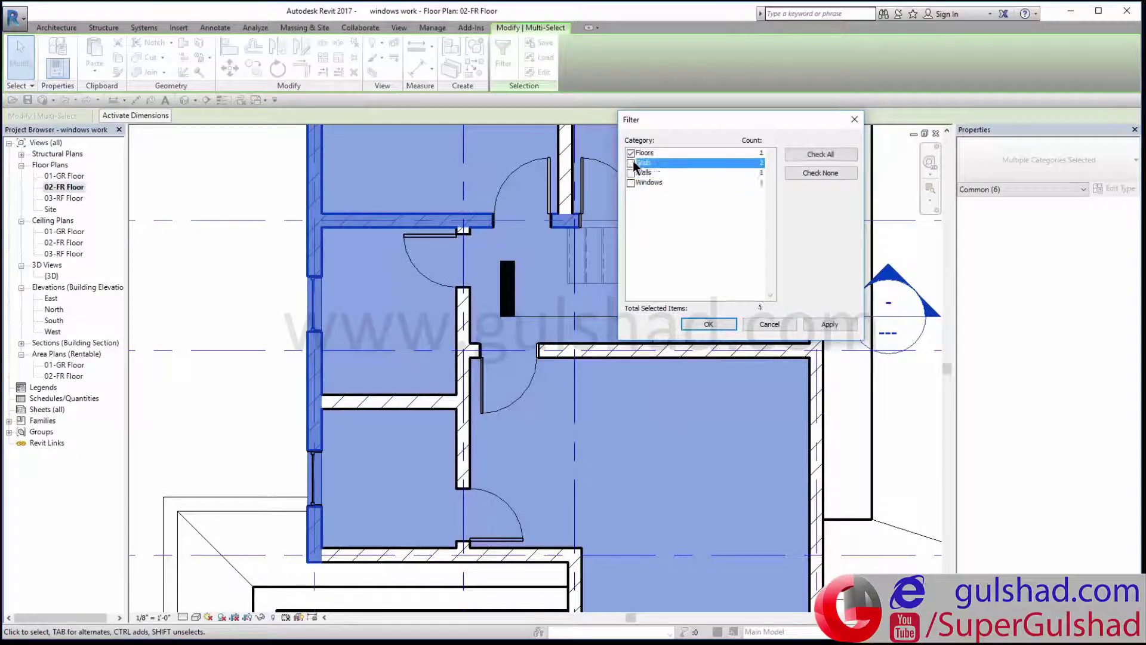
click(710, 323)
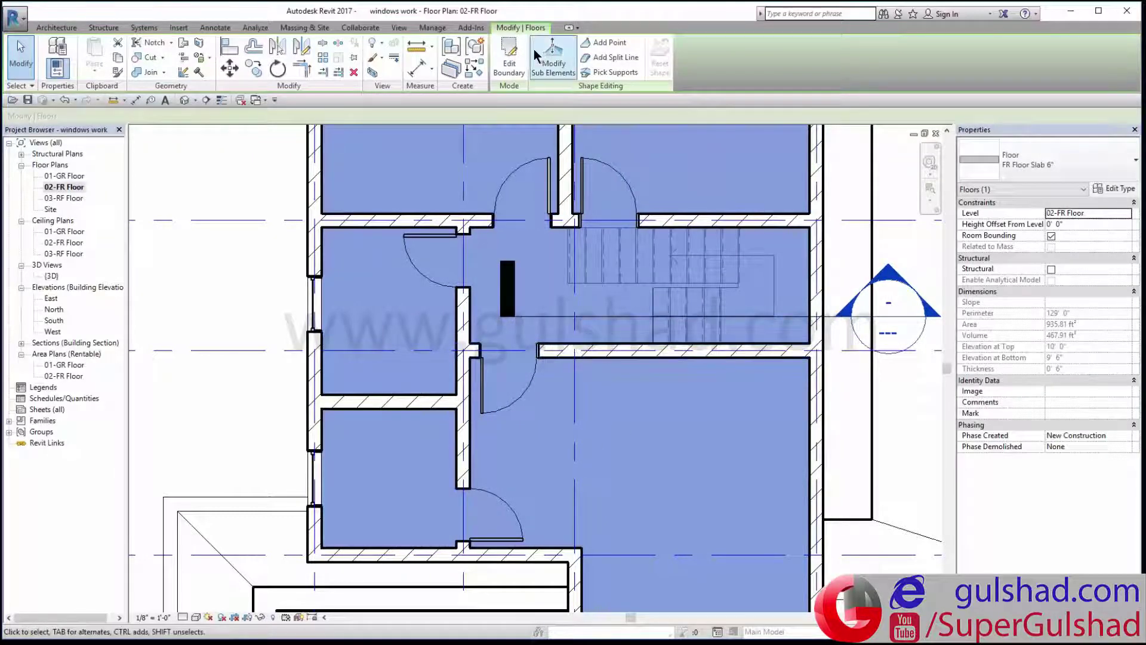
click(507, 80)
Step: Sketch a closed rectangular boundary around the stairwell and finish the floor edit
scroll(728, 314, up, 1)
scroll(729, 314, up, 1)
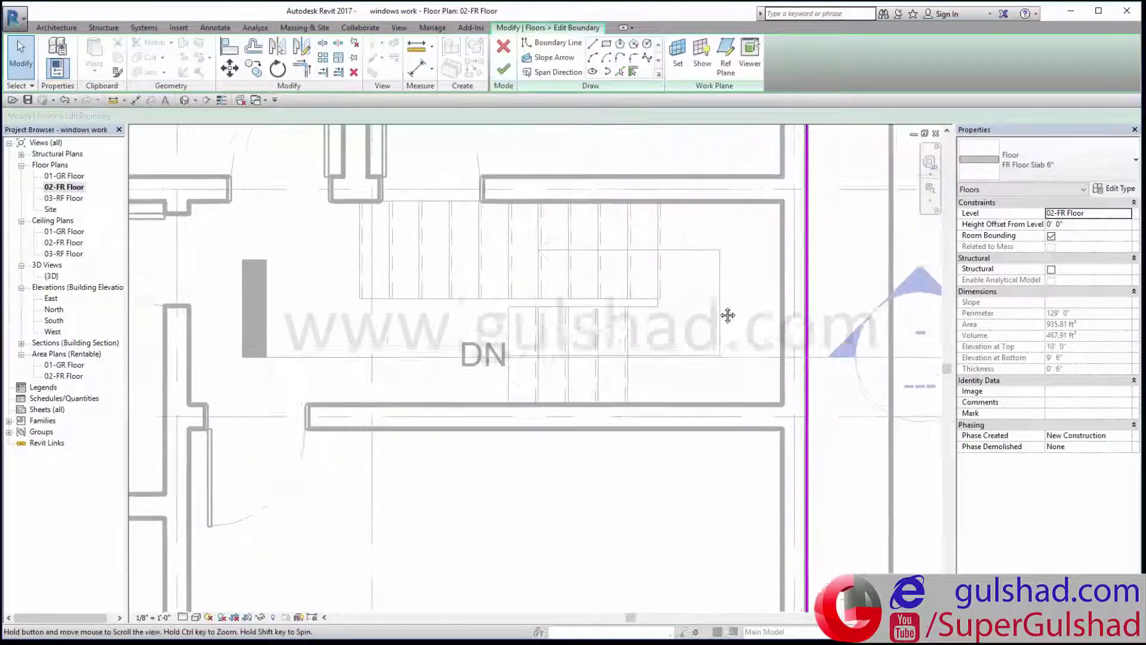
scroll(499, 237, up, 1)
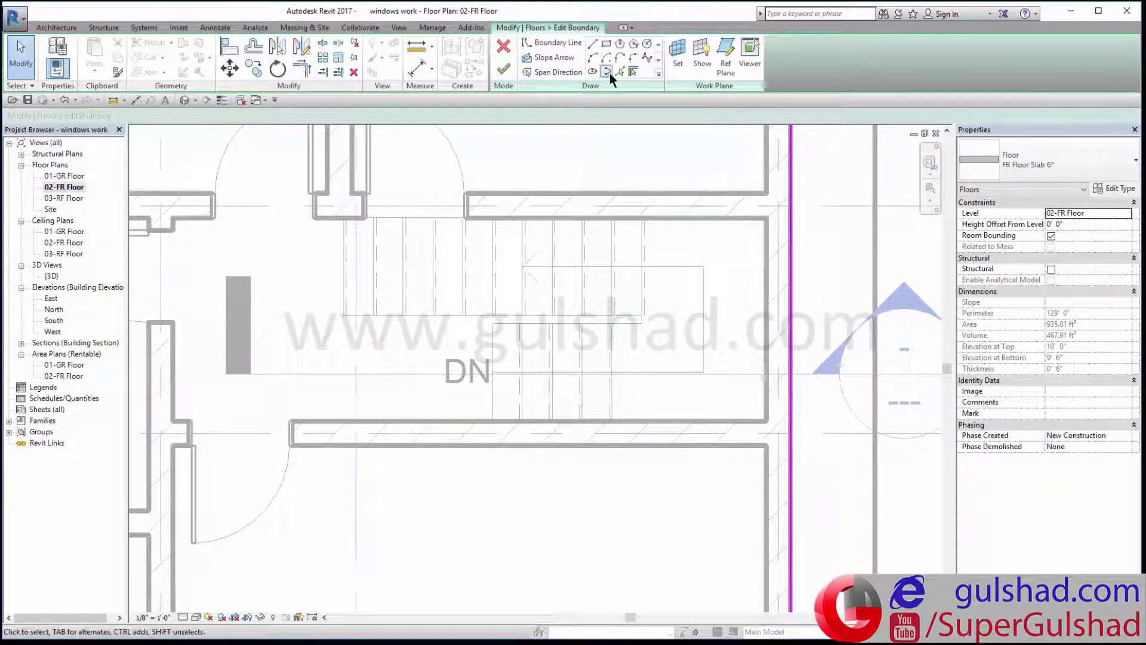
click(592, 43)
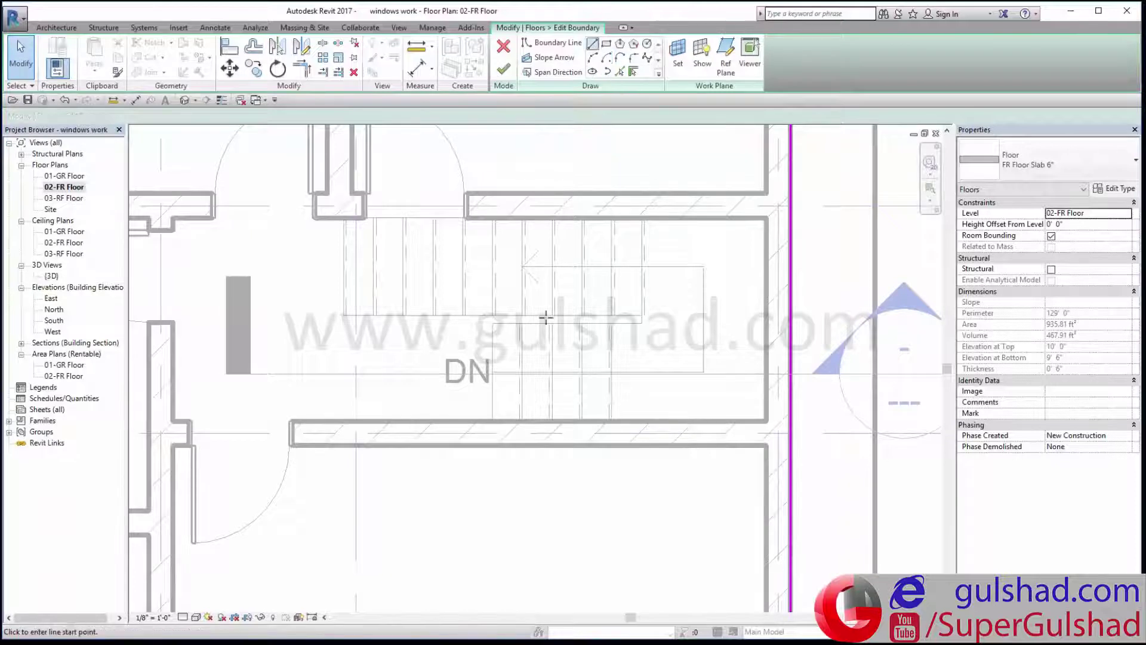
click(492, 418)
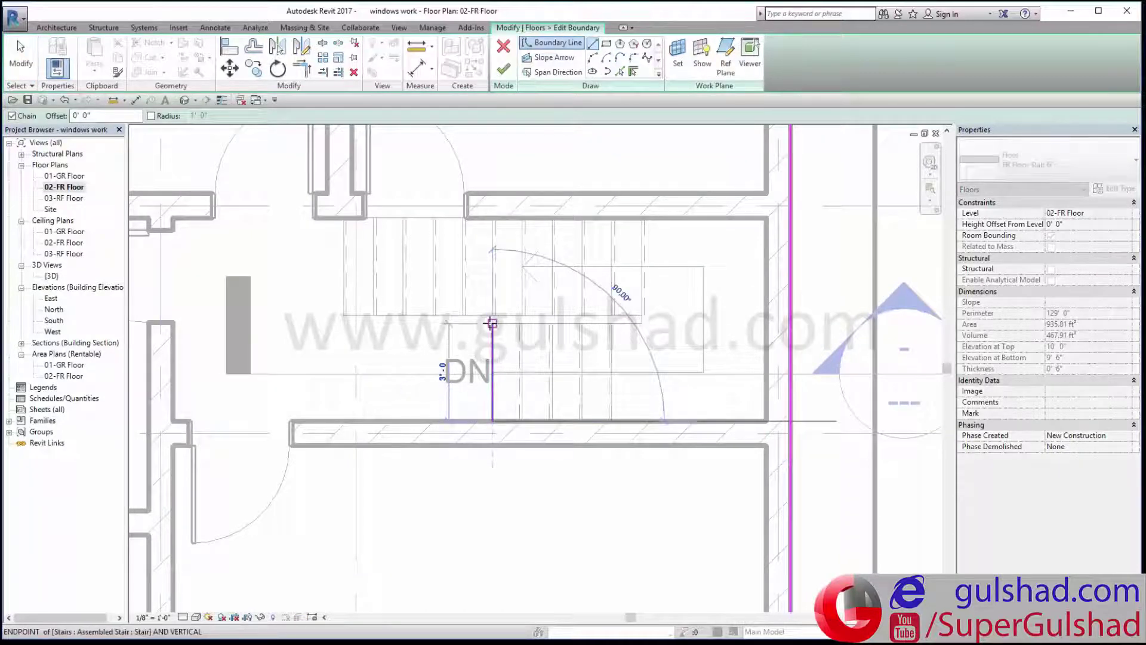
click(492, 217)
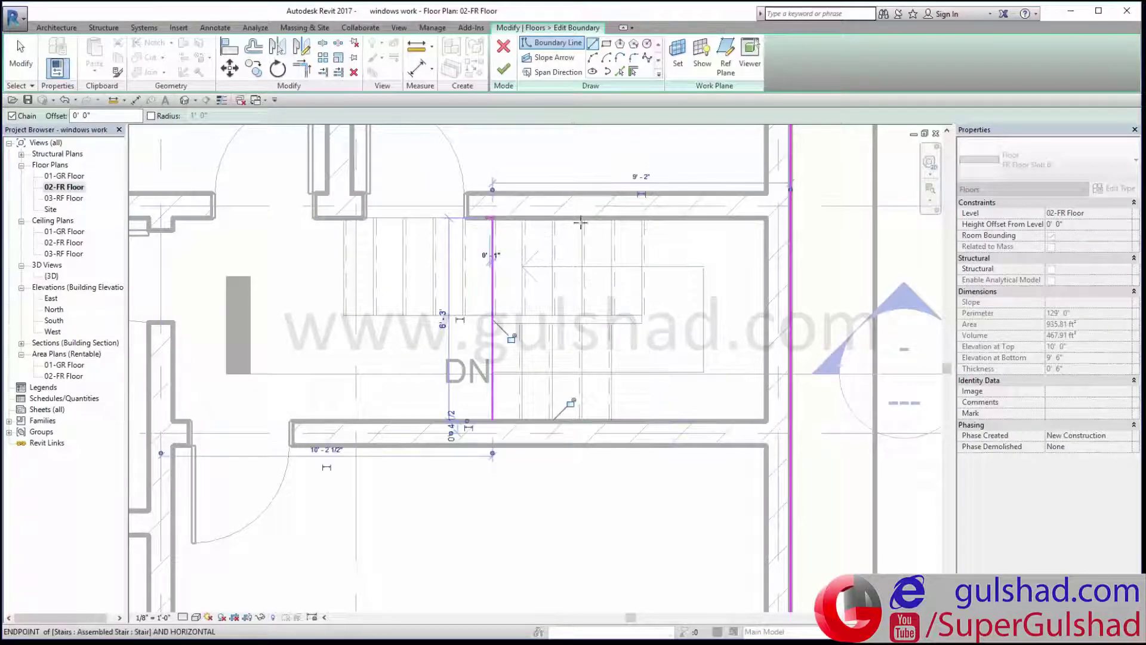
click(766, 218)
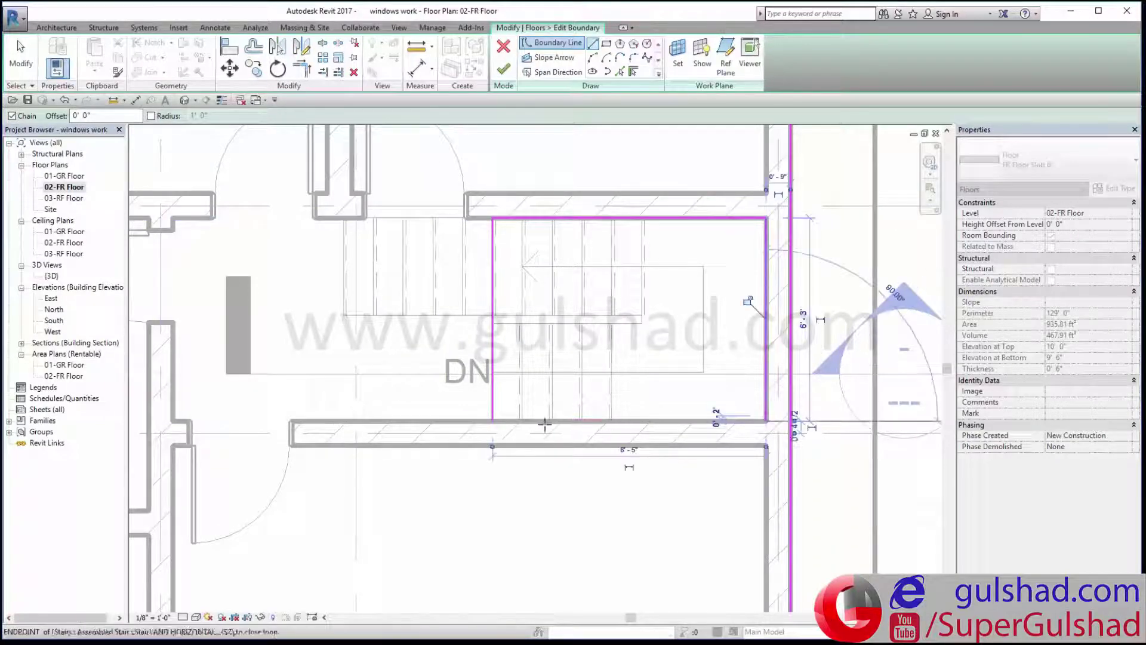
click(765, 421)
click(488, 421)
scroll(593, 286, down, 1)
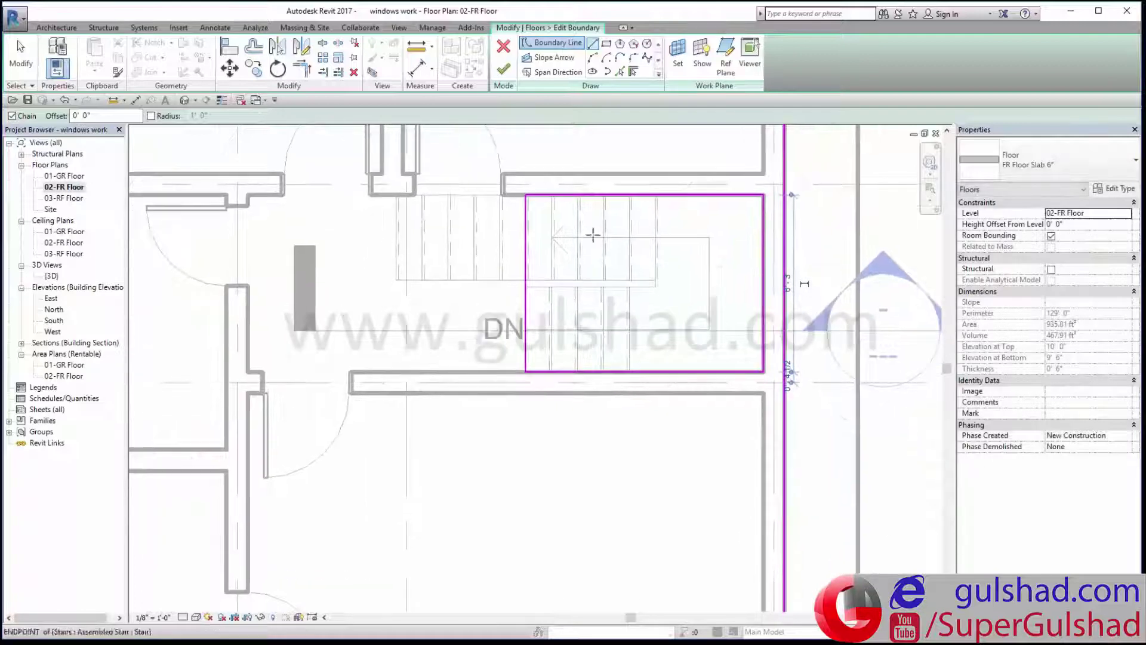
click(504, 70)
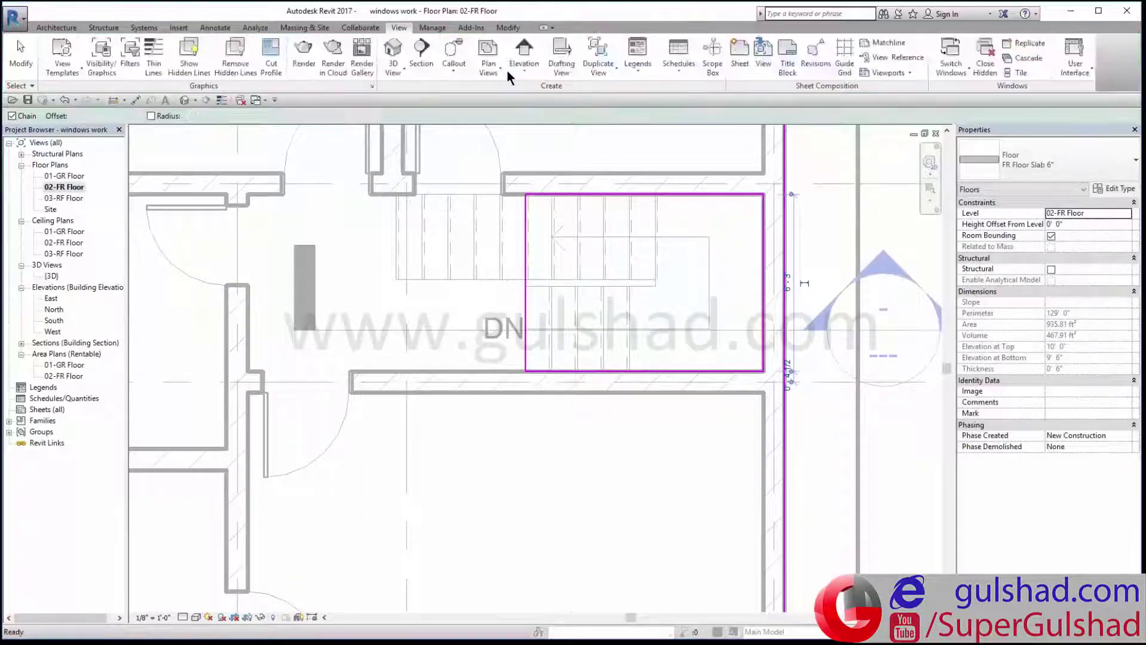
Step: Decline attaching walls, deselect the floor, and open Section 1 zoomed in on the stair
click(668, 335)
scroll(632, 343, up, 4)
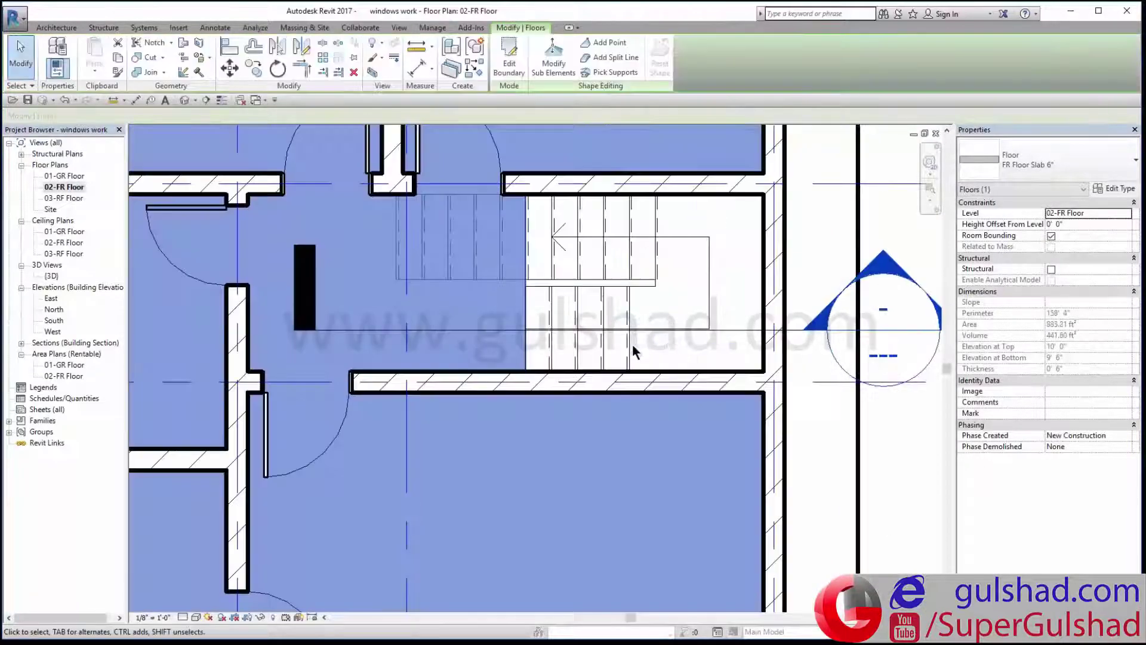
key(Escape)
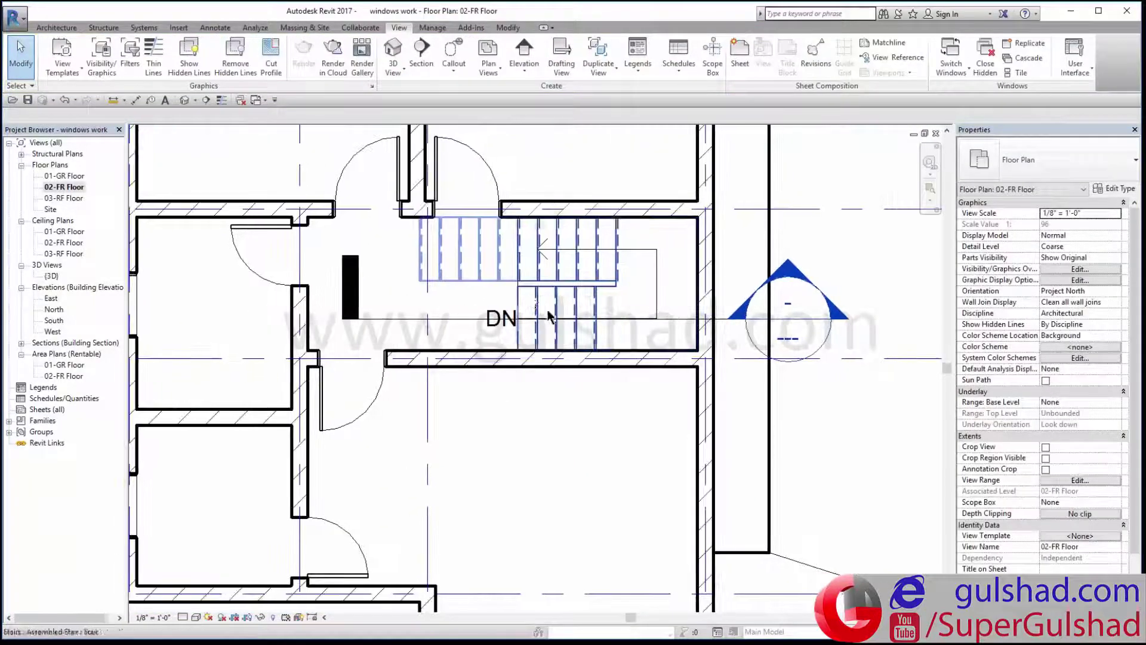
double_click(787, 281)
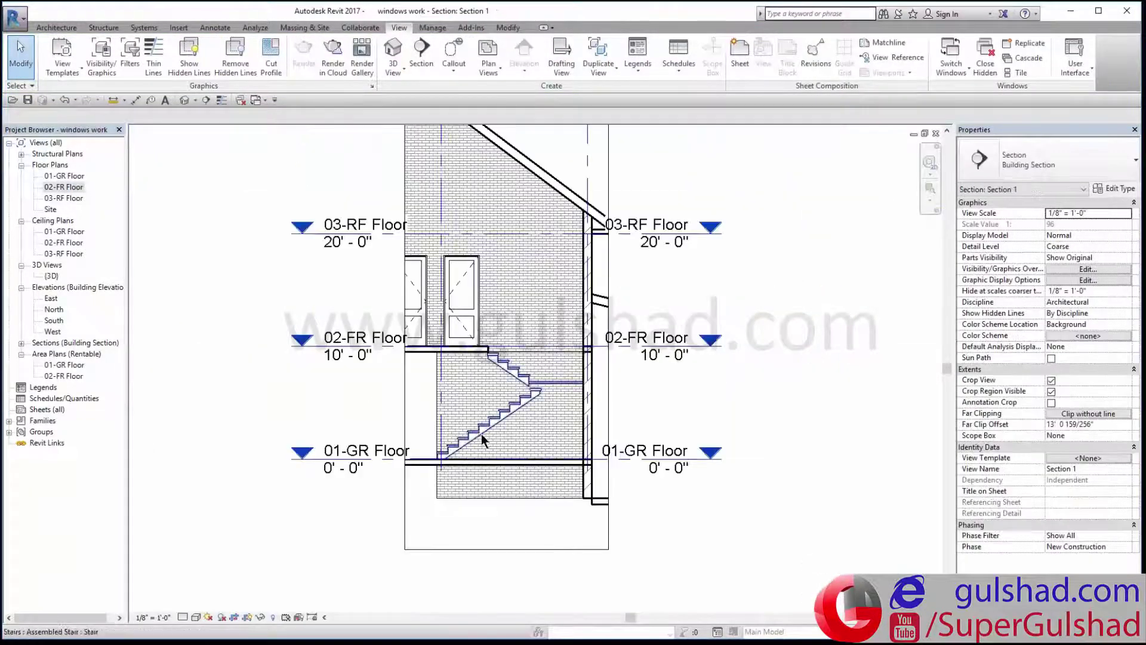
scroll(481, 434, up, 3)
scroll(530, 353, up, 2)
scroll(486, 287, up, 1)
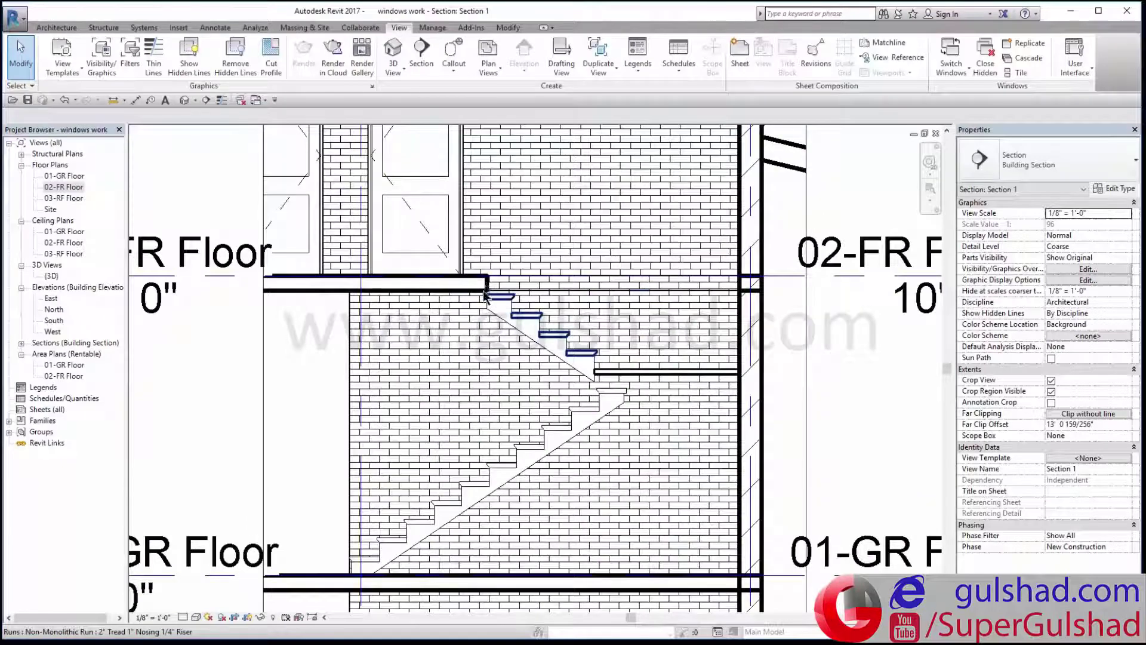
scroll(484, 290, up, 2)
scroll(483, 288, up, 3)
scroll(479, 317, down, 2)
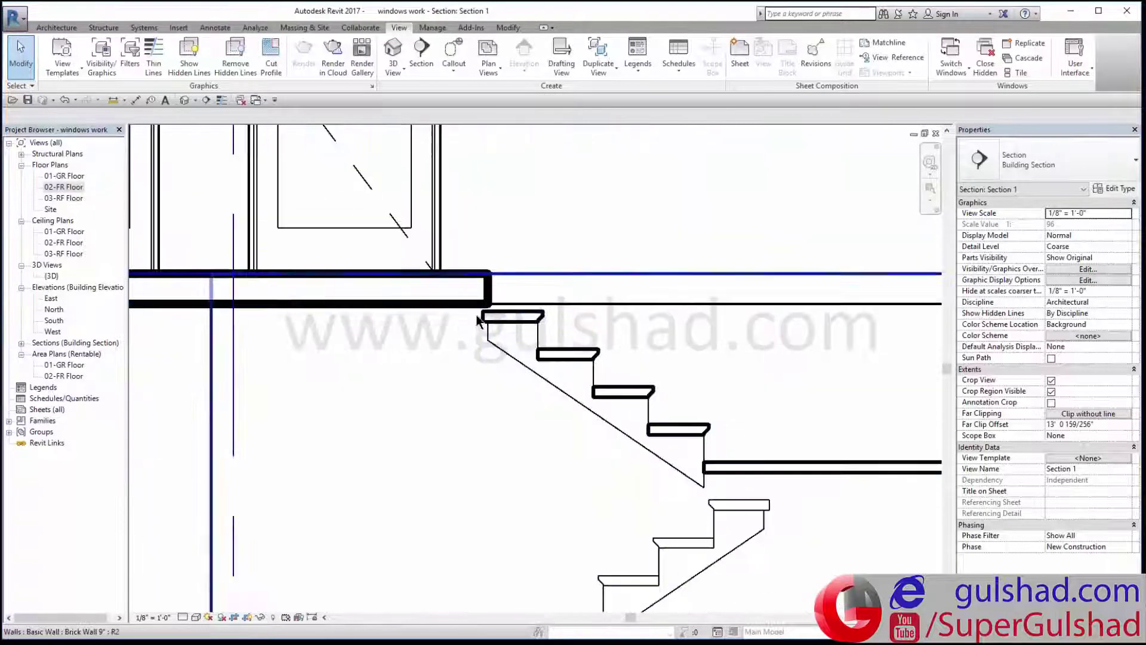
scroll(478, 321, down, 3)
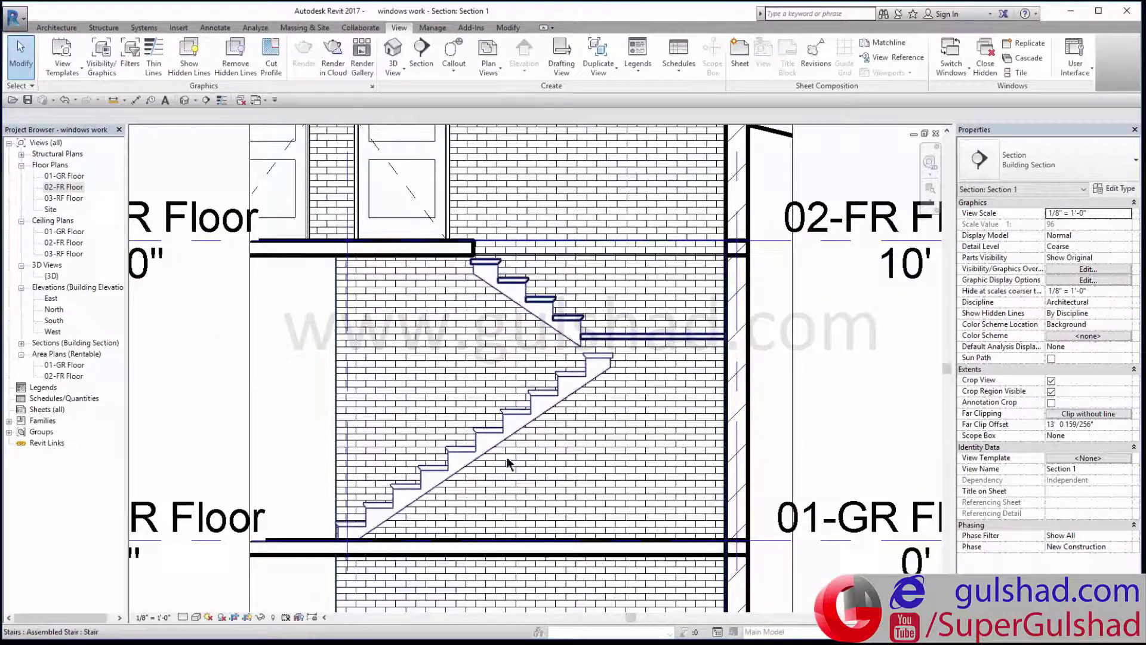
Step: Check the 5'-9" headroom with an aligned dimension from the slab's bottom edge to the stair
click(140, 102)
scroll(471, 239, up, 2)
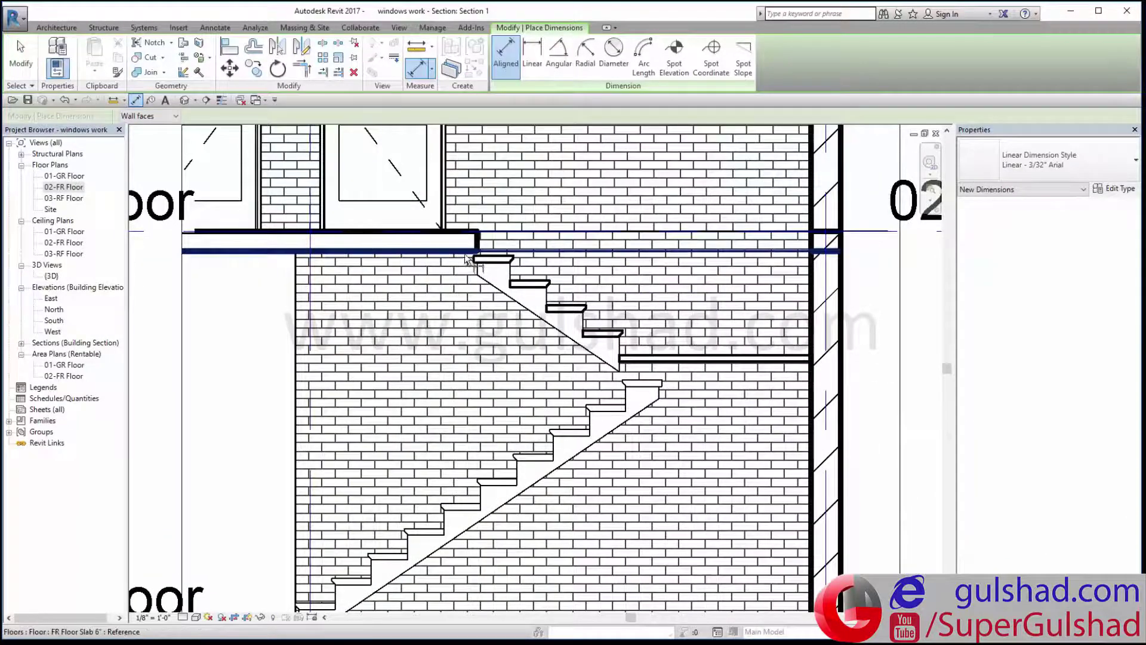
click(472, 251)
click(494, 478)
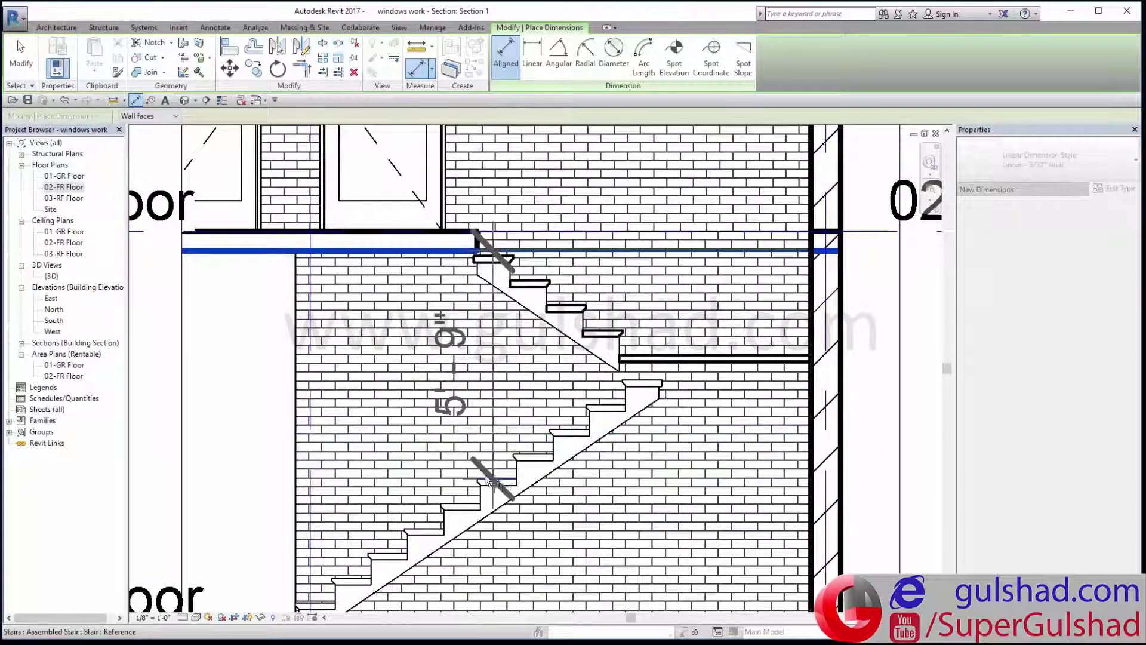
scroll(403, 465, down, 2)
scroll(407, 454, down, 1)
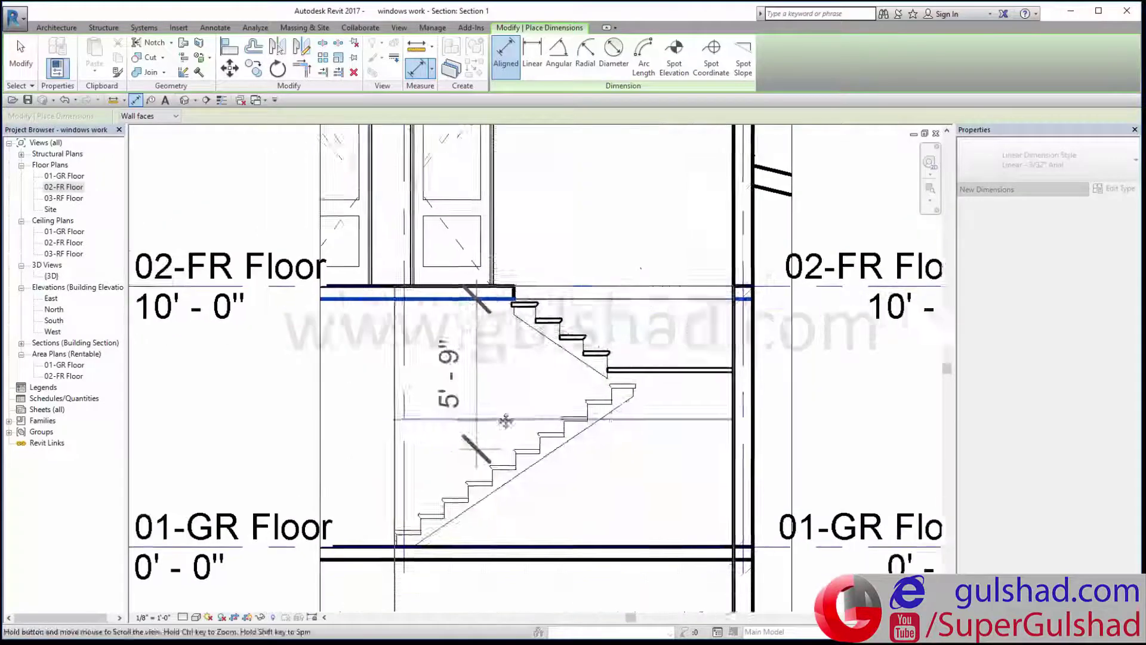
scroll(538, 370, up, 1)
scroll(573, 339, up, 1)
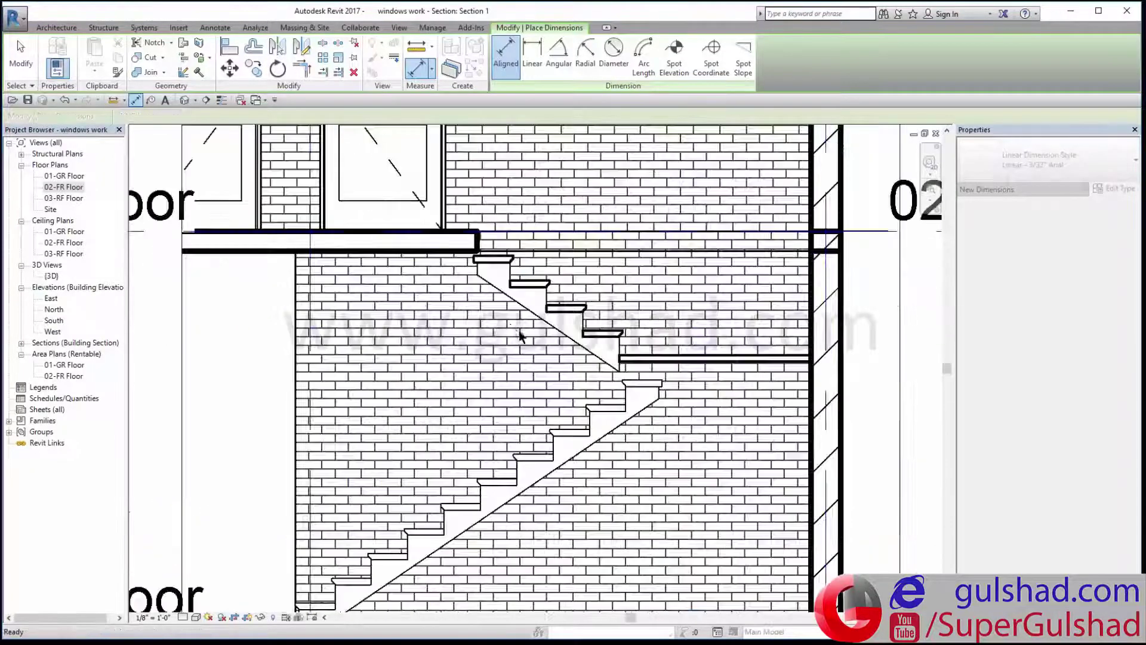
key(Escape)
key(Escape)
Step: Return to the 02-FR Floor plan and reopen the floor slab's boundary sketch
double_click(63, 189)
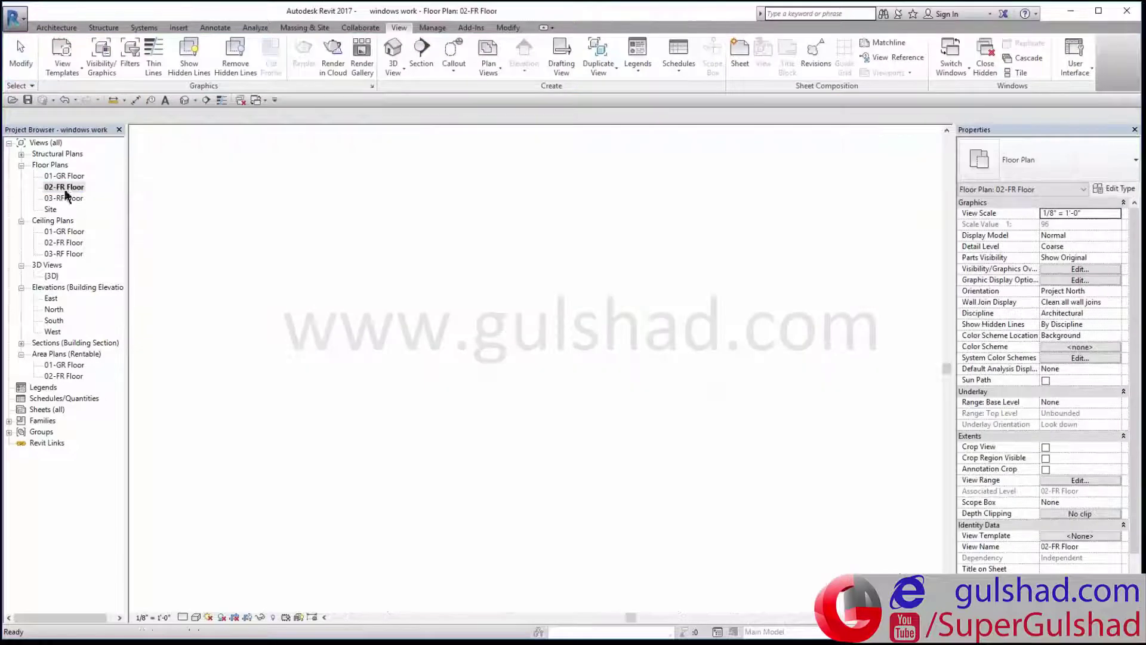
scroll(508, 227, up, 1)
scroll(512, 232, up, 2)
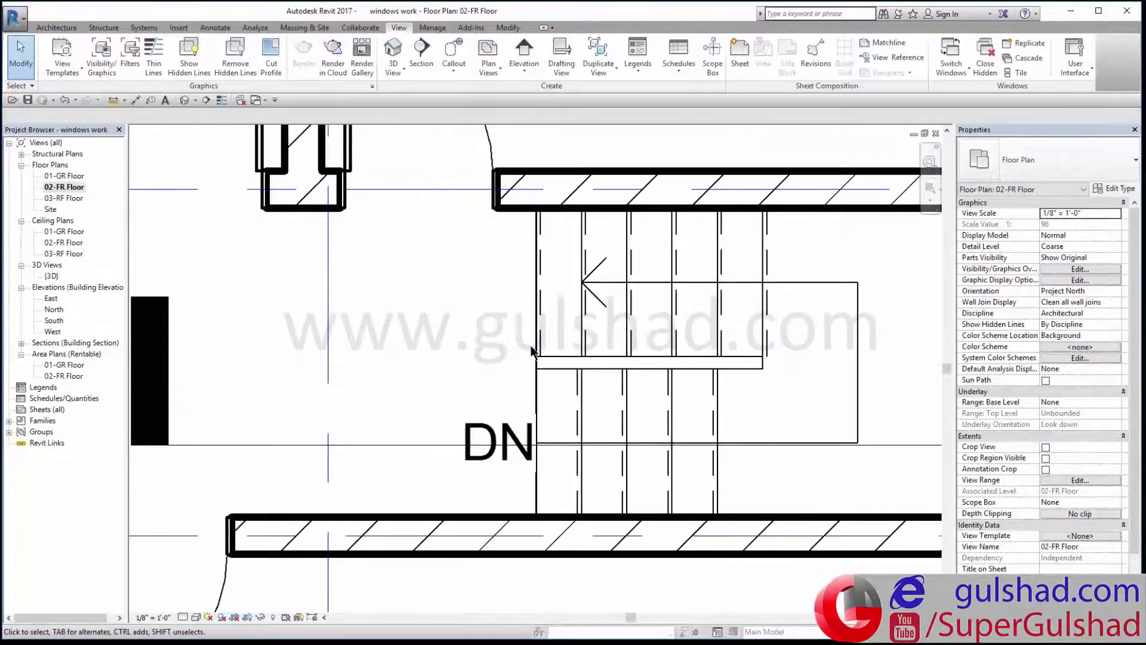
click(513, 279)
scroll(513, 280, down, 2)
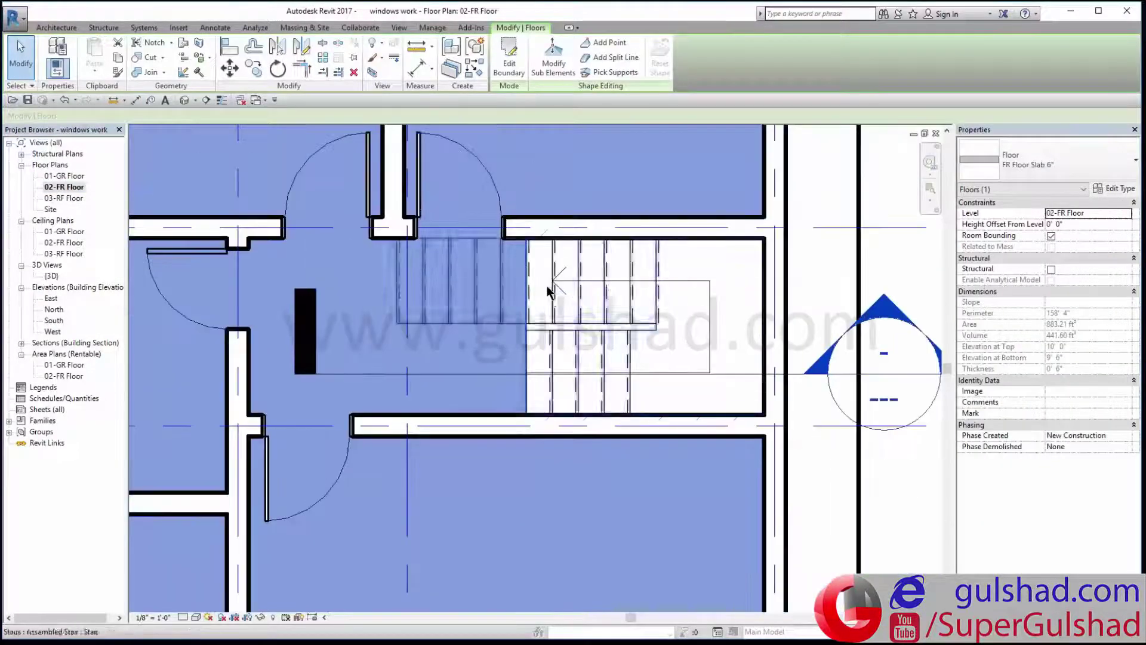
scroll(504, 239, up, 2)
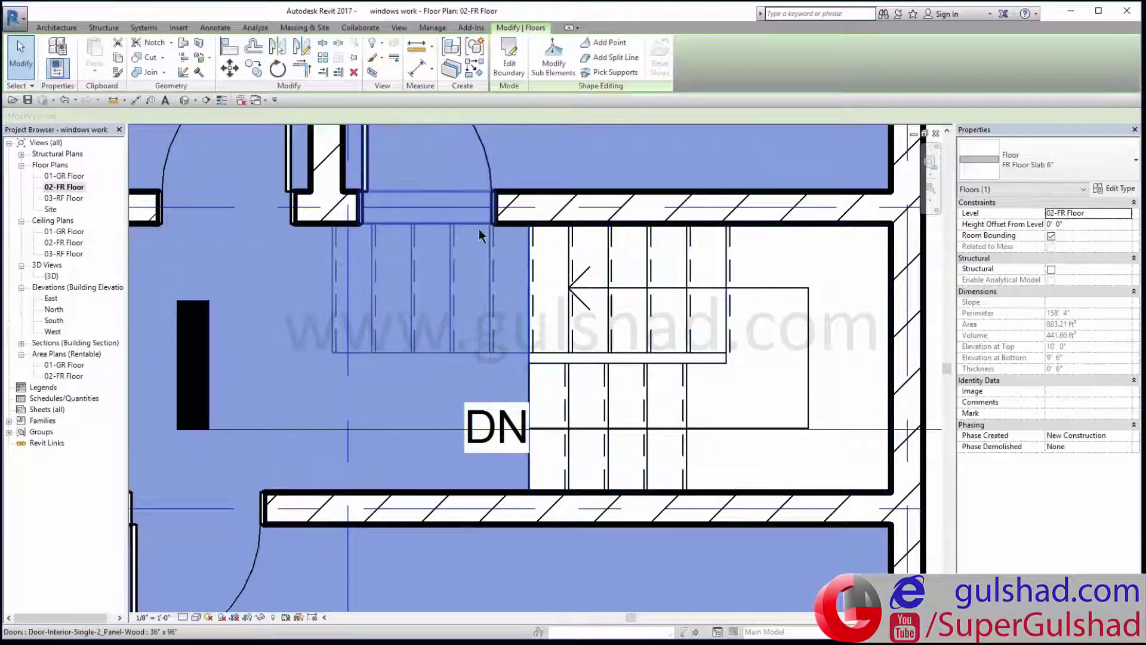
scroll(481, 236, down, 1)
scroll(486, 233, down, 1)
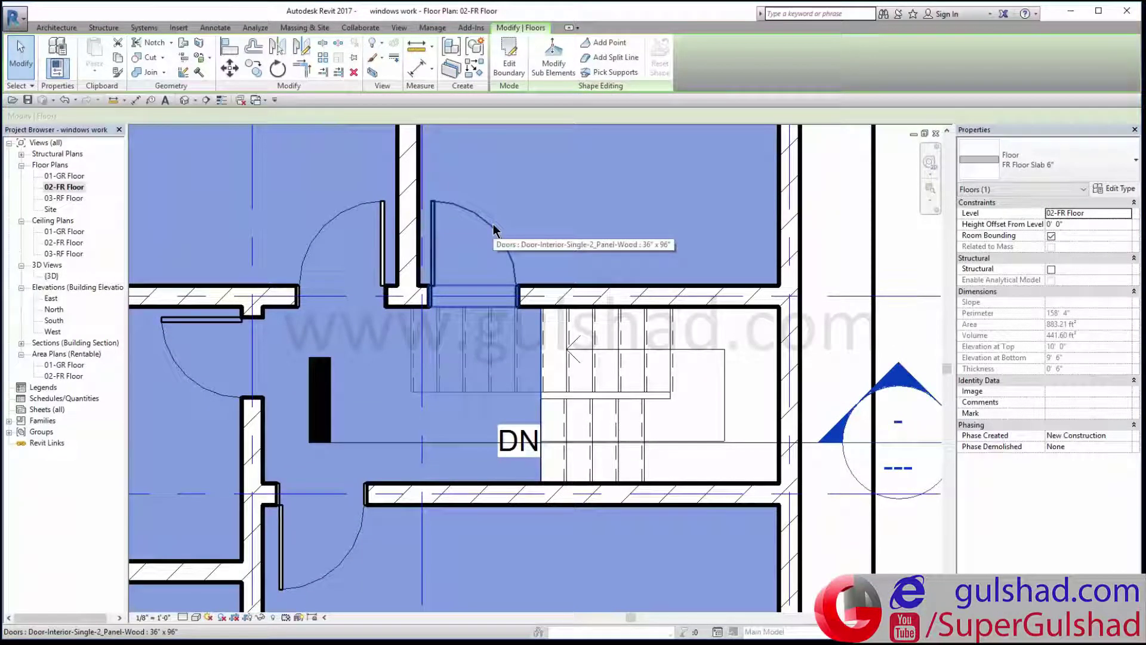
click(493, 72)
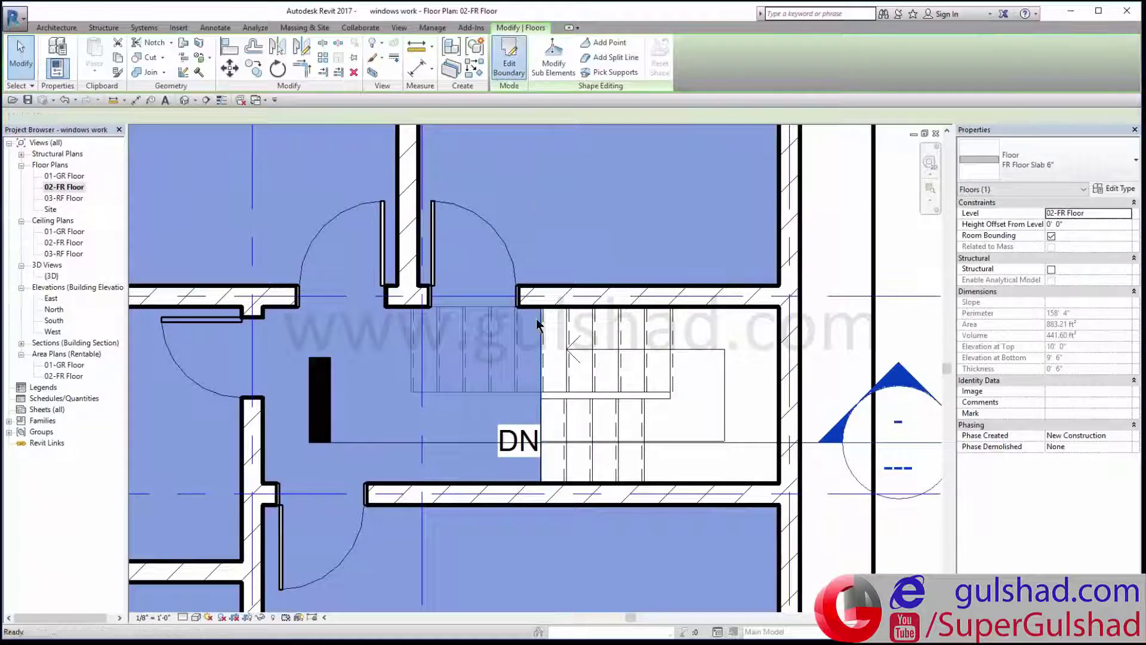
scroll(535, 367, up, 1)
scroll(521, 267, up, 2)
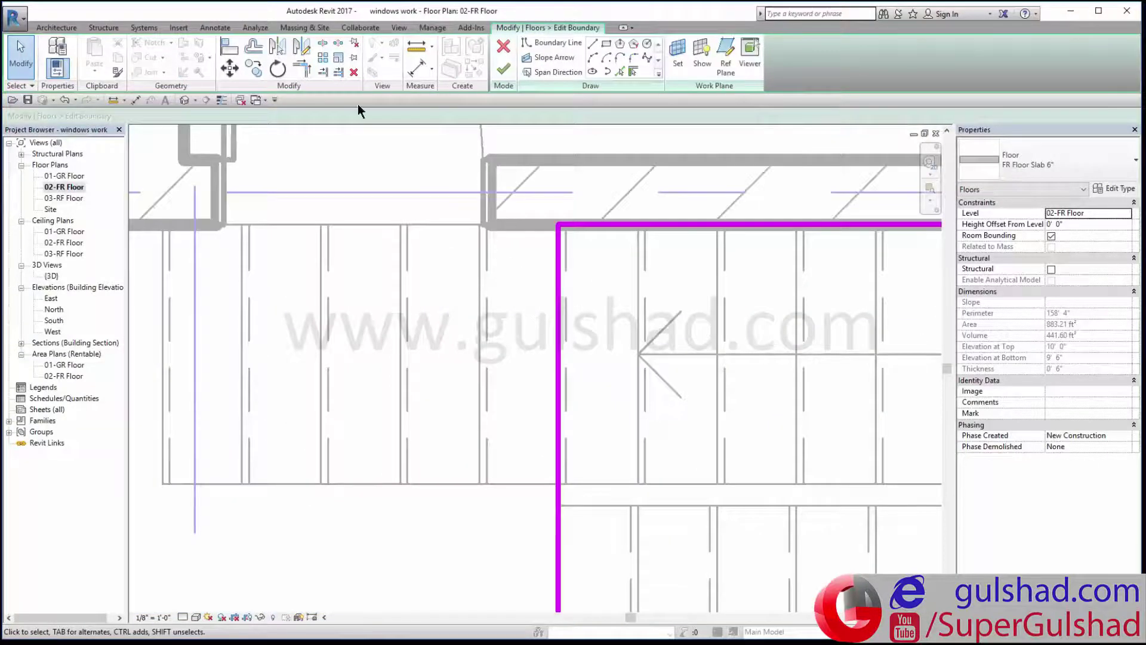
Step: Move the vertical boundary line beside the stair by 3 inches
click(416, 67)
click(490, 209)
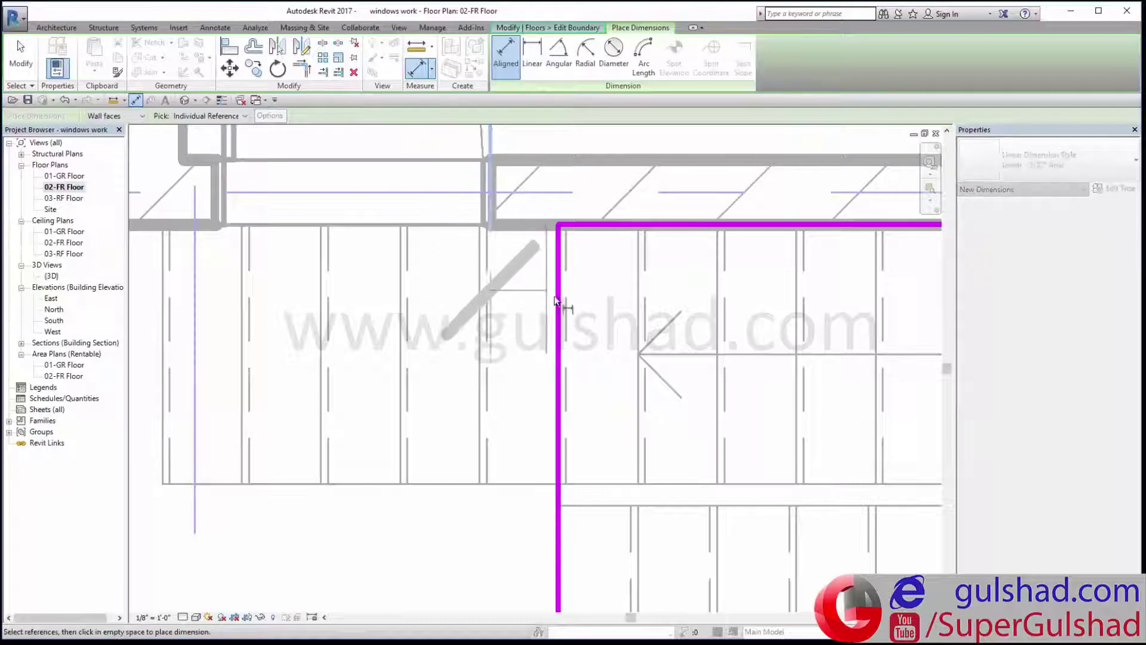
scroll(517, 368, down, 3)
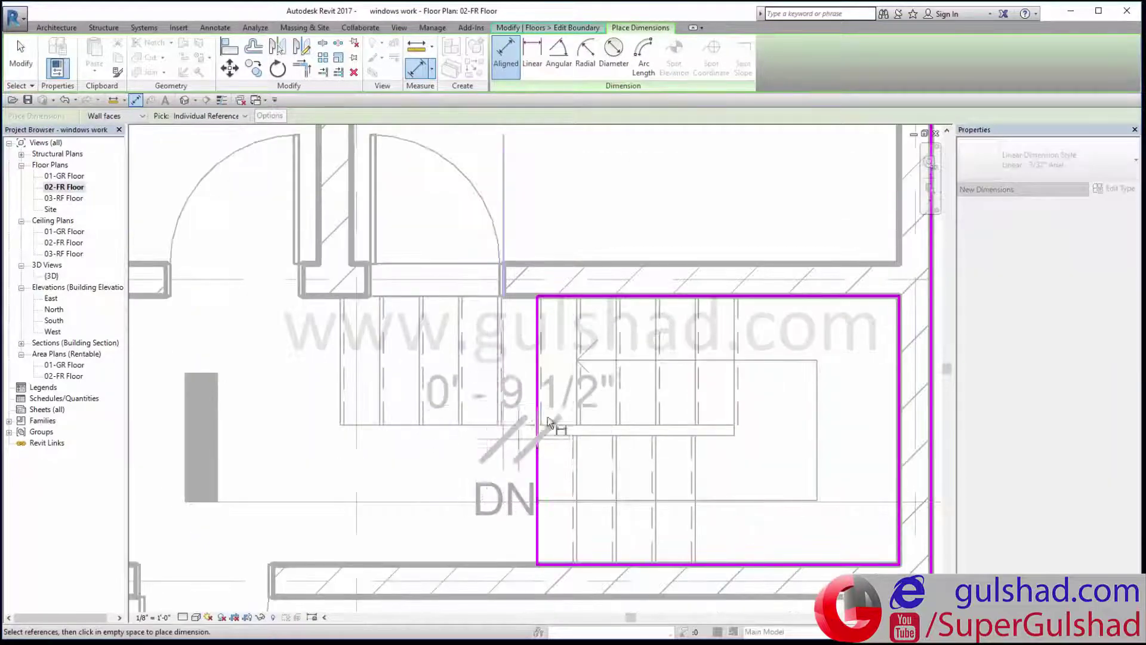
key(Escape)
key(Escape)
scroll(542, 390, up, 3)
click(557, 395)
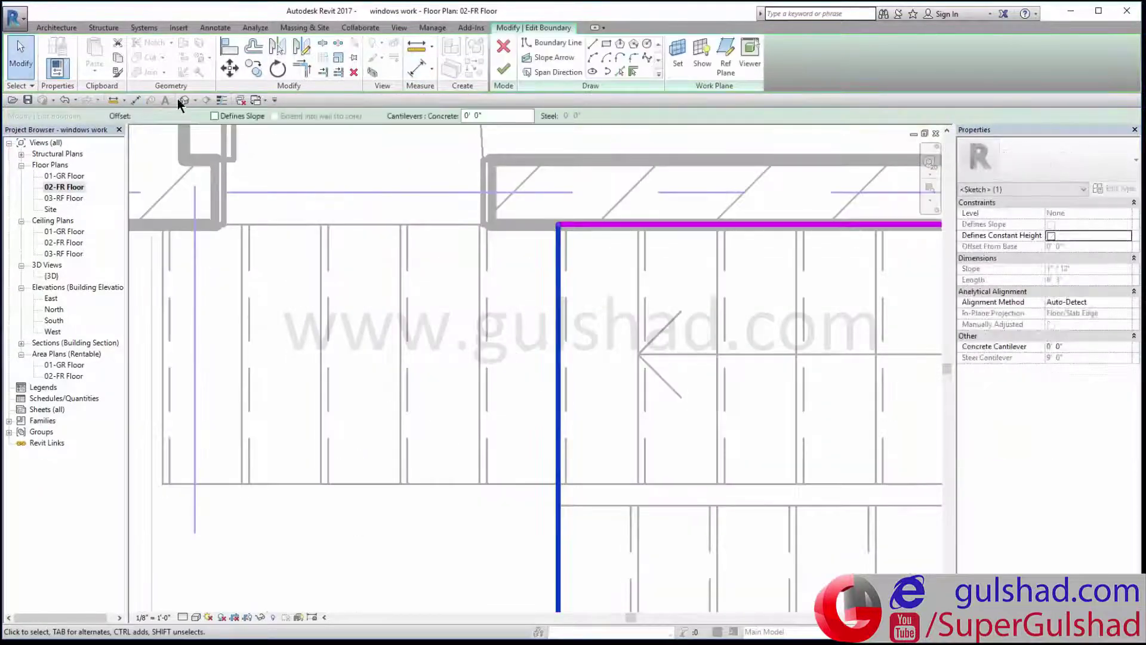
click(230, 69)
scroll(524, 358, down, 2)
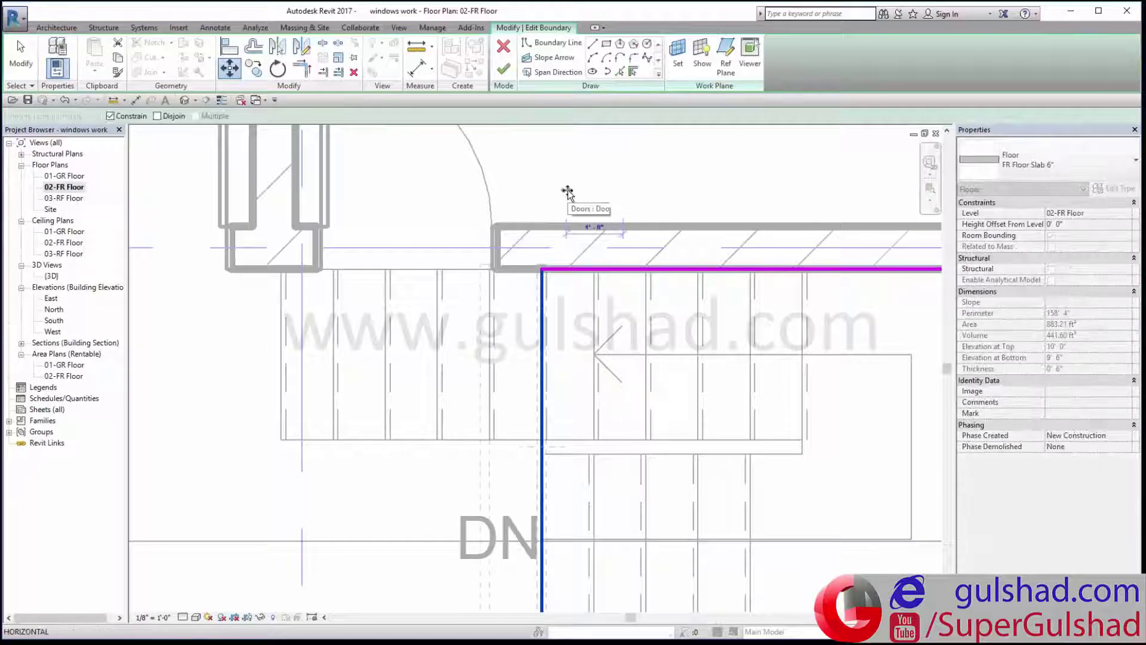
text(3')
key(Return)
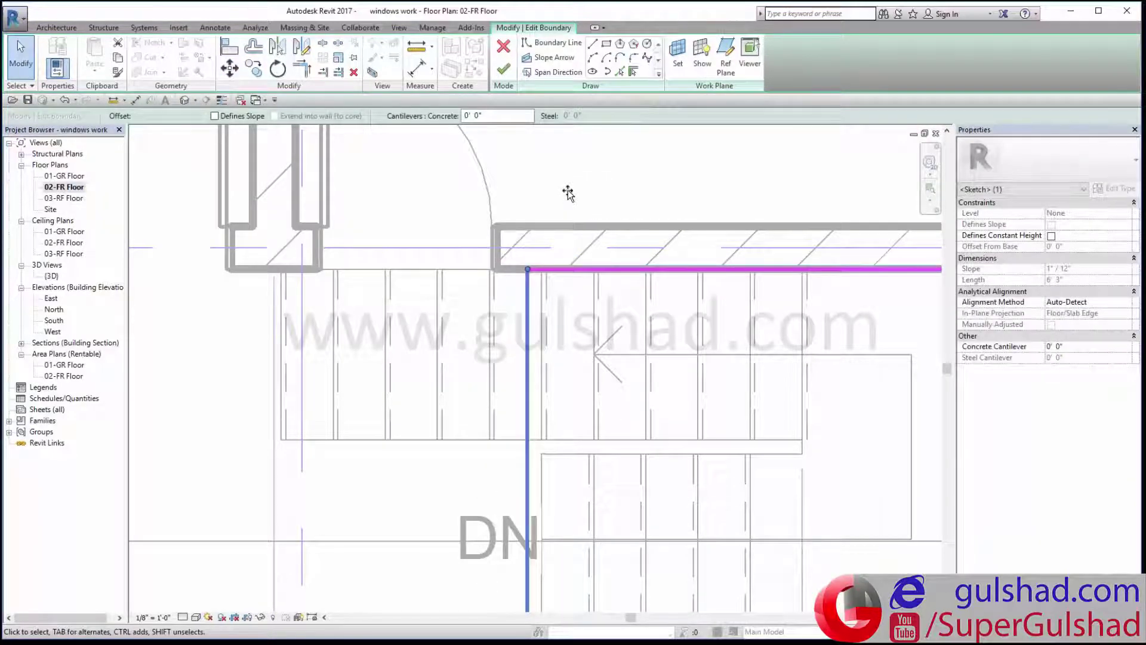
scroll(567, 193, down, 3)
scroll(610, 149, up, 1)
key(Escape)
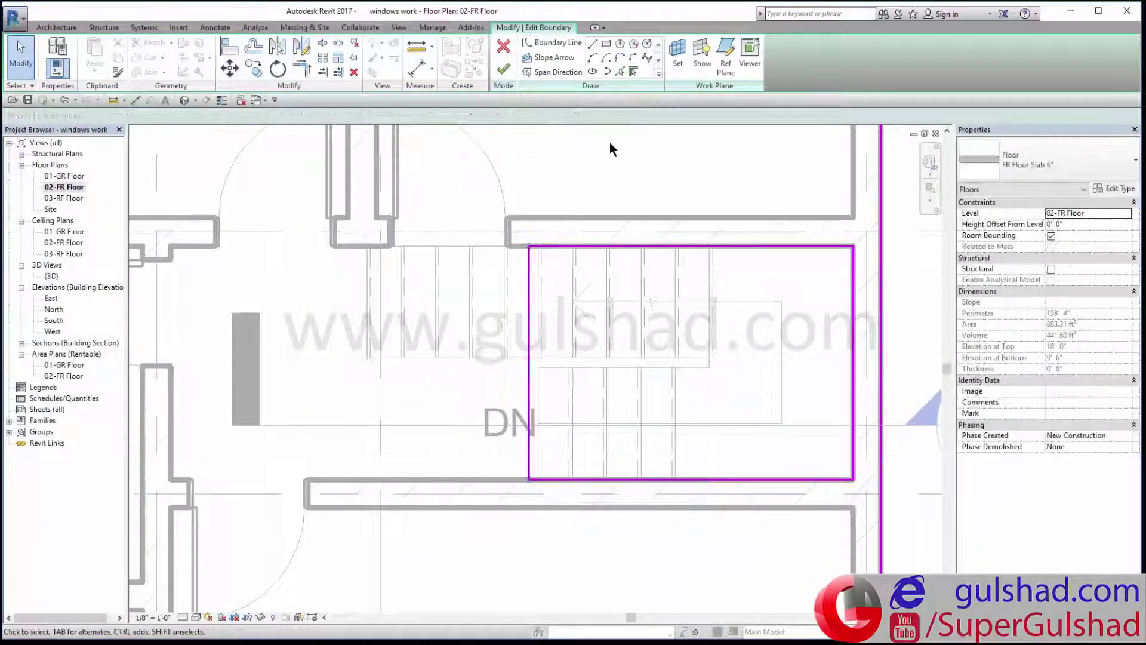
Step: Finish the boundary edit, attach the lower walls, and dismiss the highlighted-walls warning
click(503, 71)
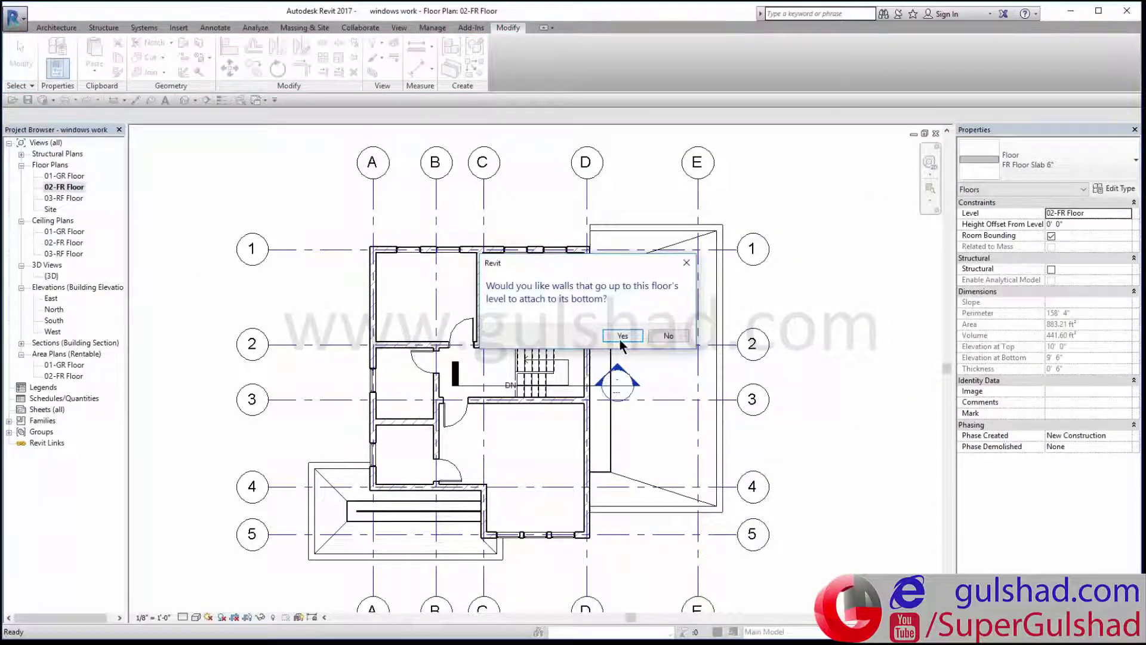
click(617, 367)
click(642, 366)
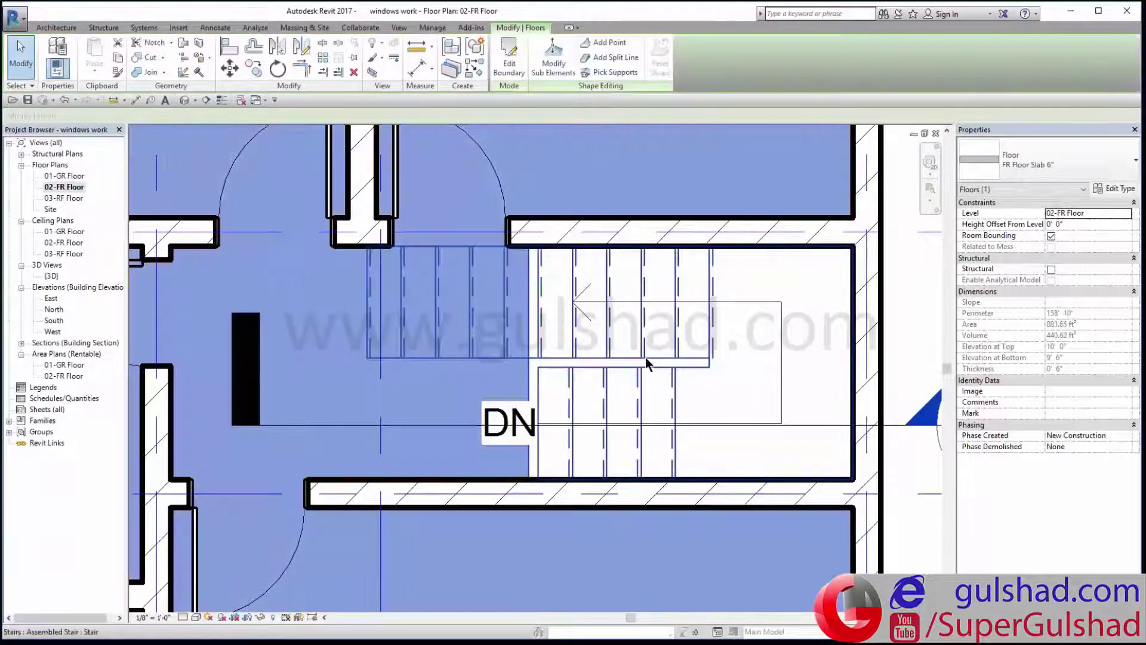
scroll(603, 374, up, 2)
click(597, 370)
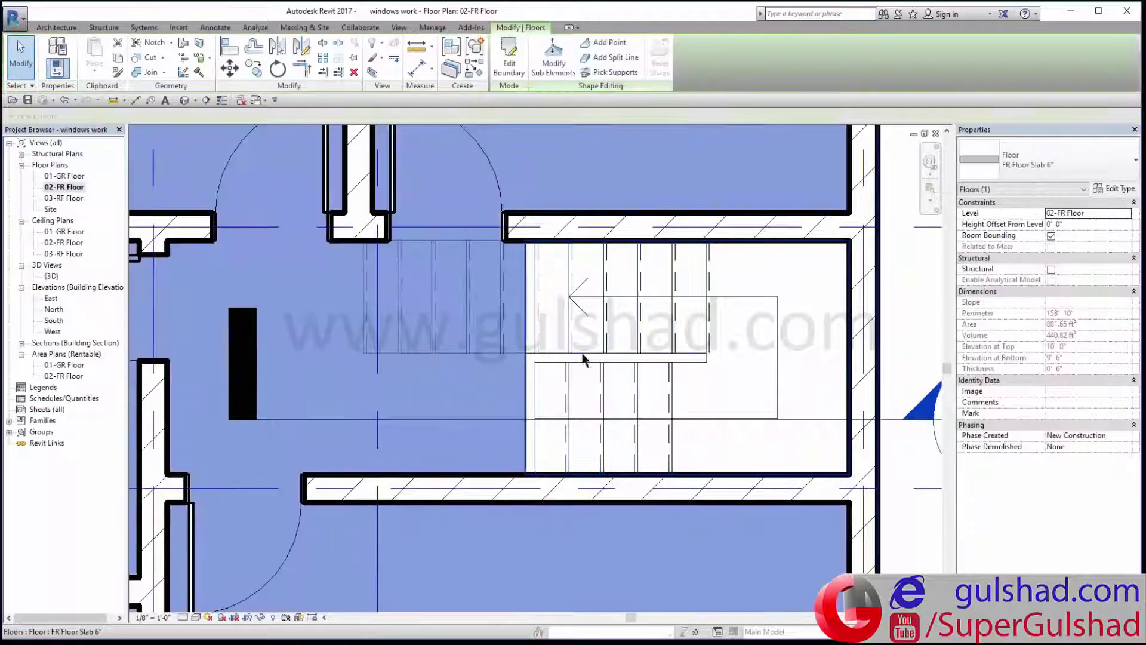
middle_drag(597, 370, 556, 317)
key(Escape)
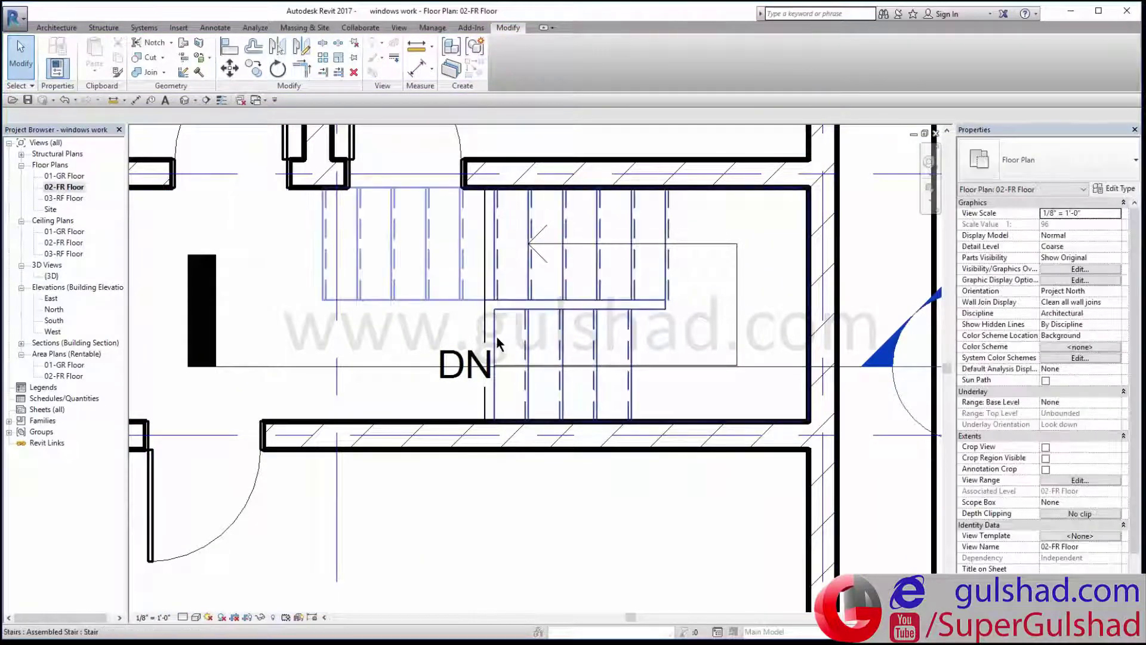
Step: Reopen the floor sketch and draw a short horizontal and vertical boundary jog beside the stair
double_click(485, 331)
scroll(485, 331, up, 2)
scroll(480, 335, up, 1)
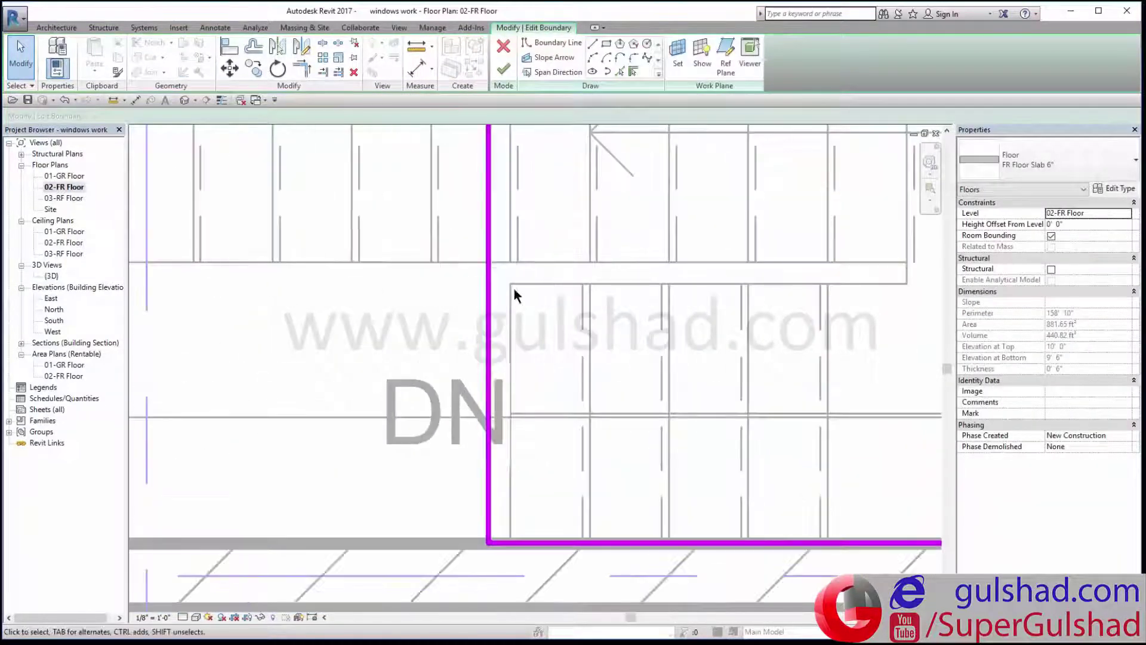
click(592, 45)
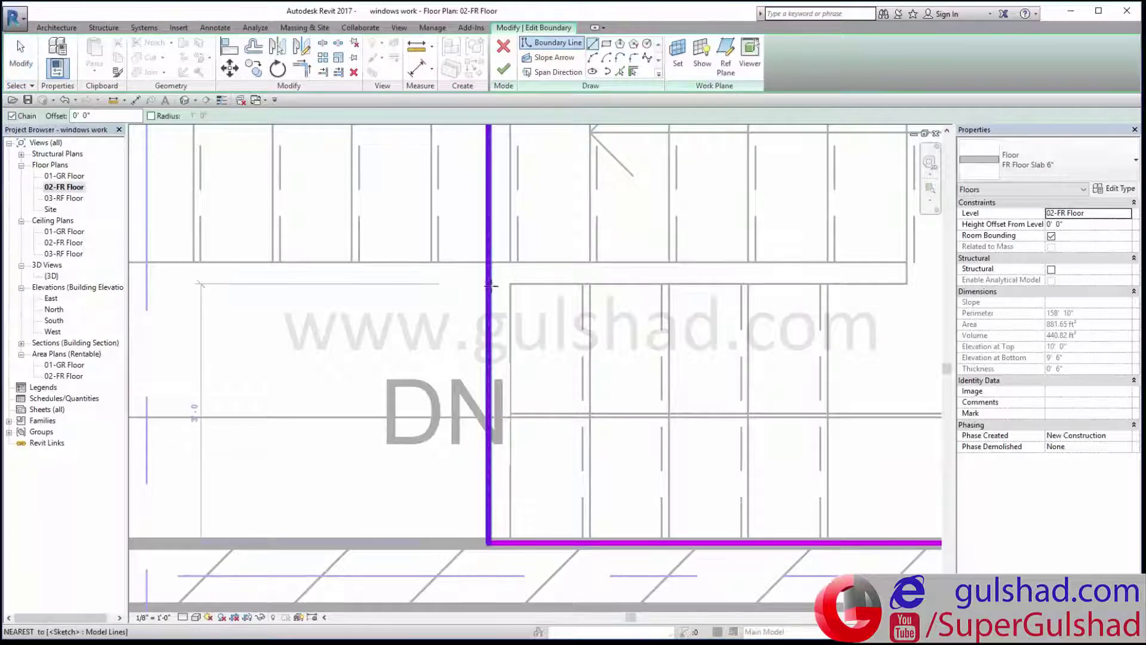
click(511, 284)
key(Escape)
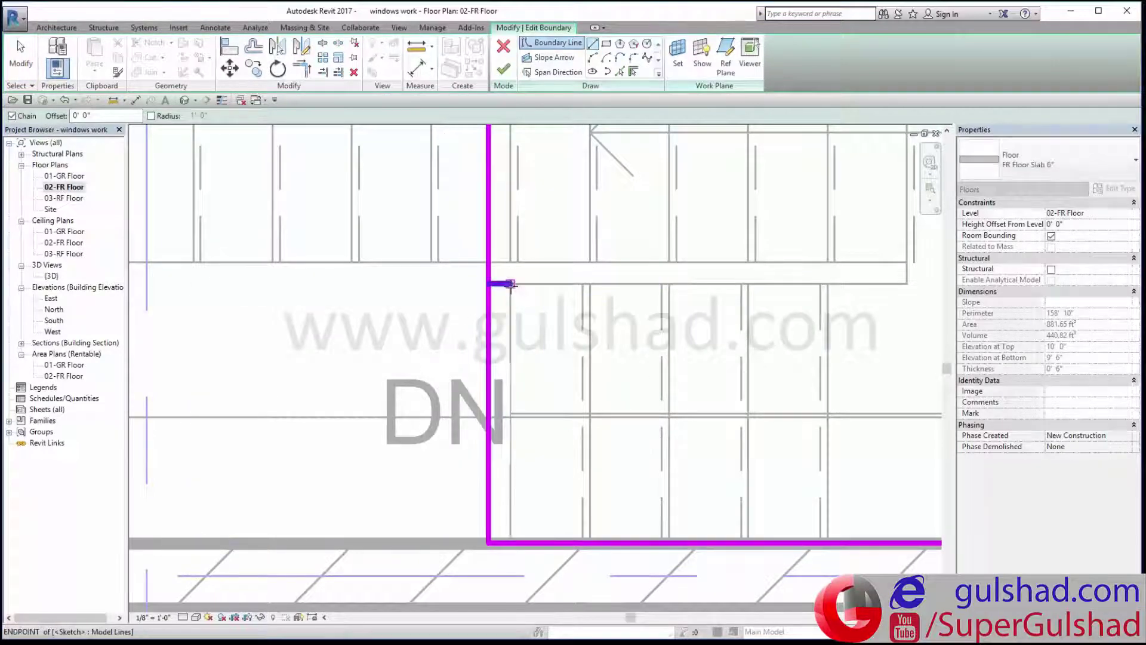
click(510, 285)
click(511, 540)
Step: Trim the jog lines into clean corners with the opening edges and finish the floor edit
key(Escape)
key(Escape)
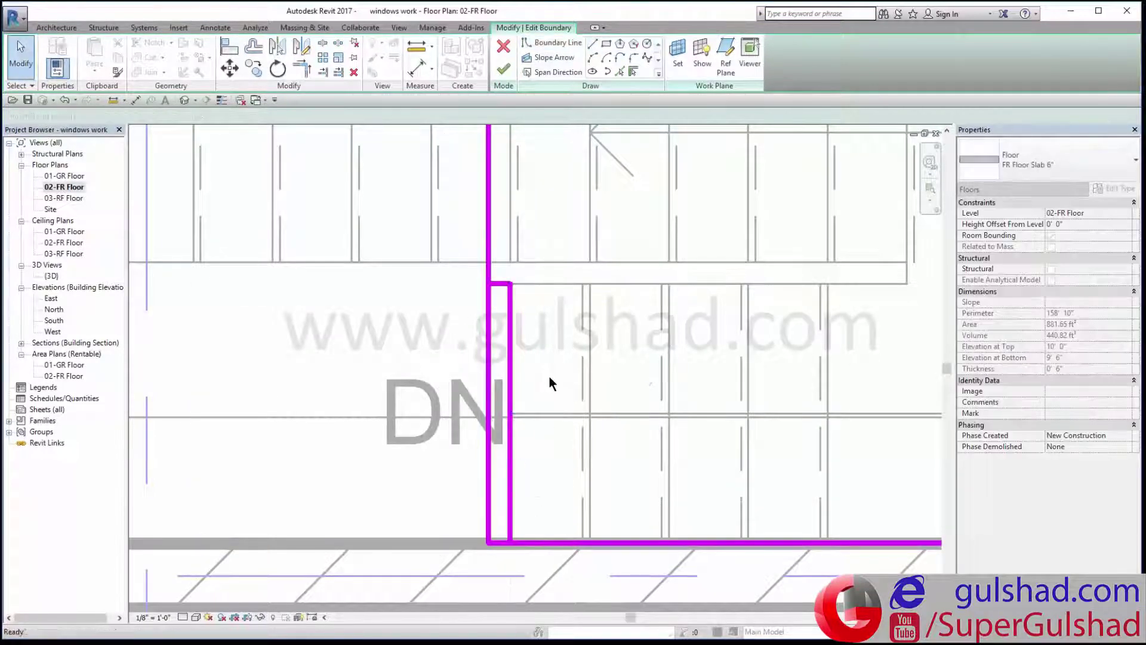
click(302, 69)
click(488, 263)
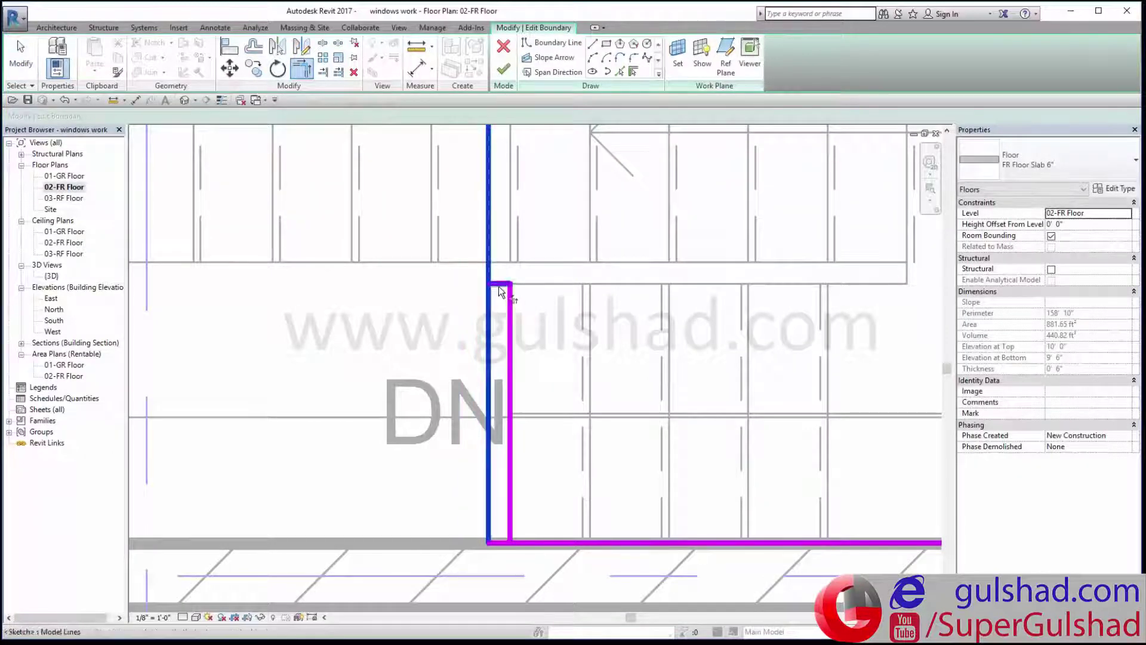
click(498, 283)
click(514, 502)
click(531, 542)
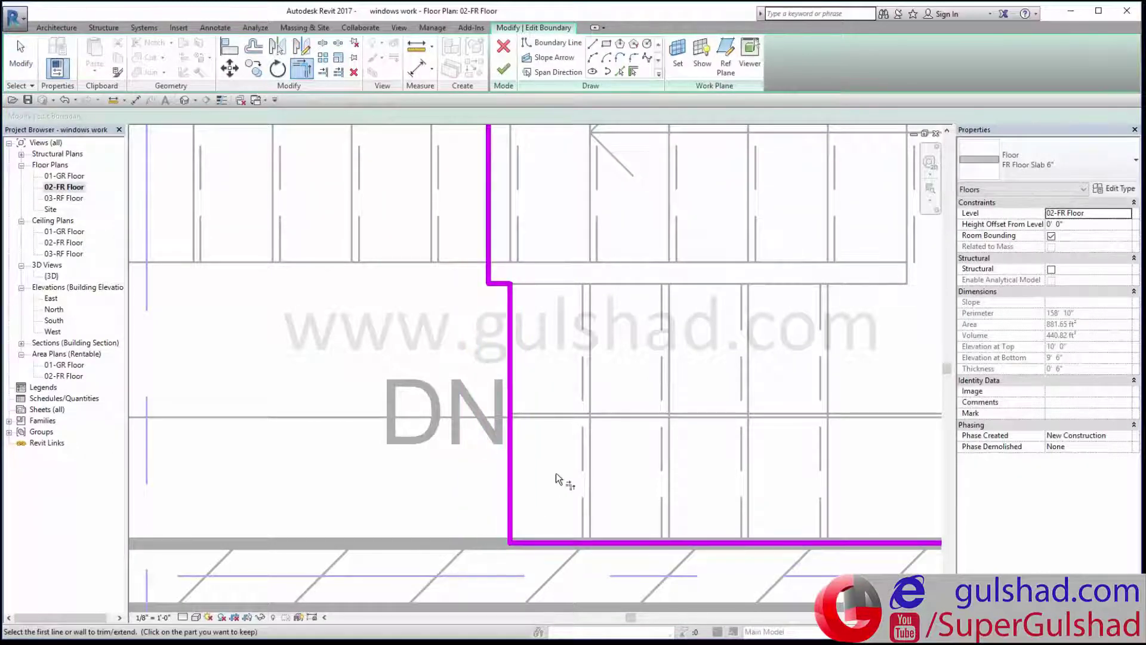
scroll(555, 466, down, 3)
key(Escape)
click(497, 73)
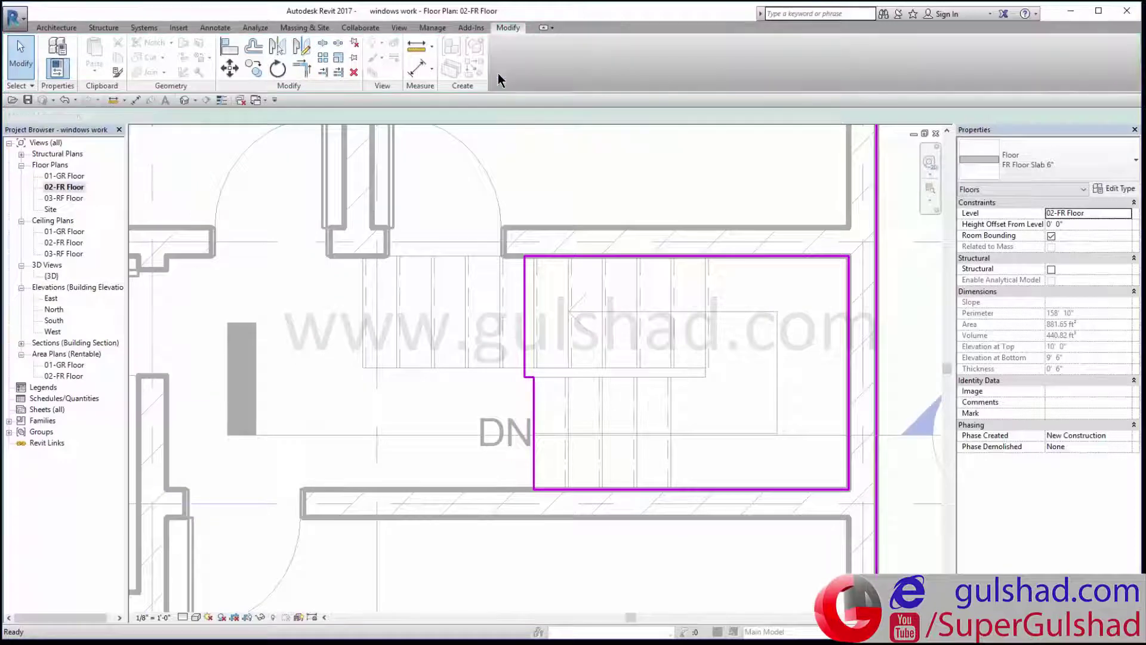
click(615, 334)
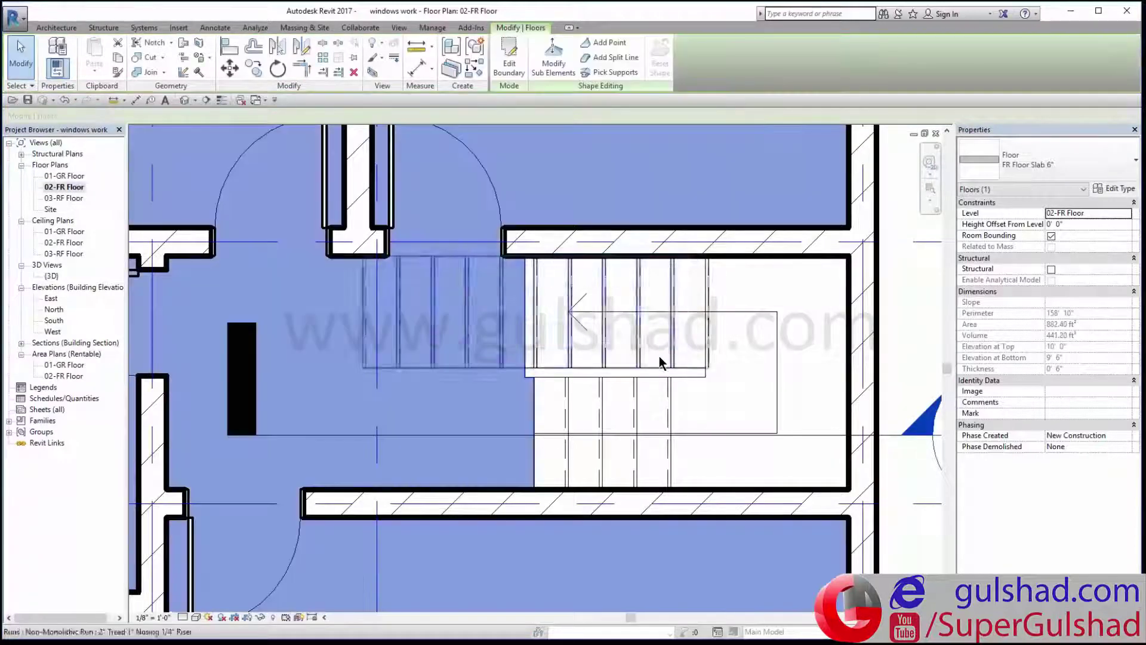
click(797, 285)
Step: Reposition the section line higher across the stair, then open Section 1 from its marker
scroll(635, 357, down, 2)
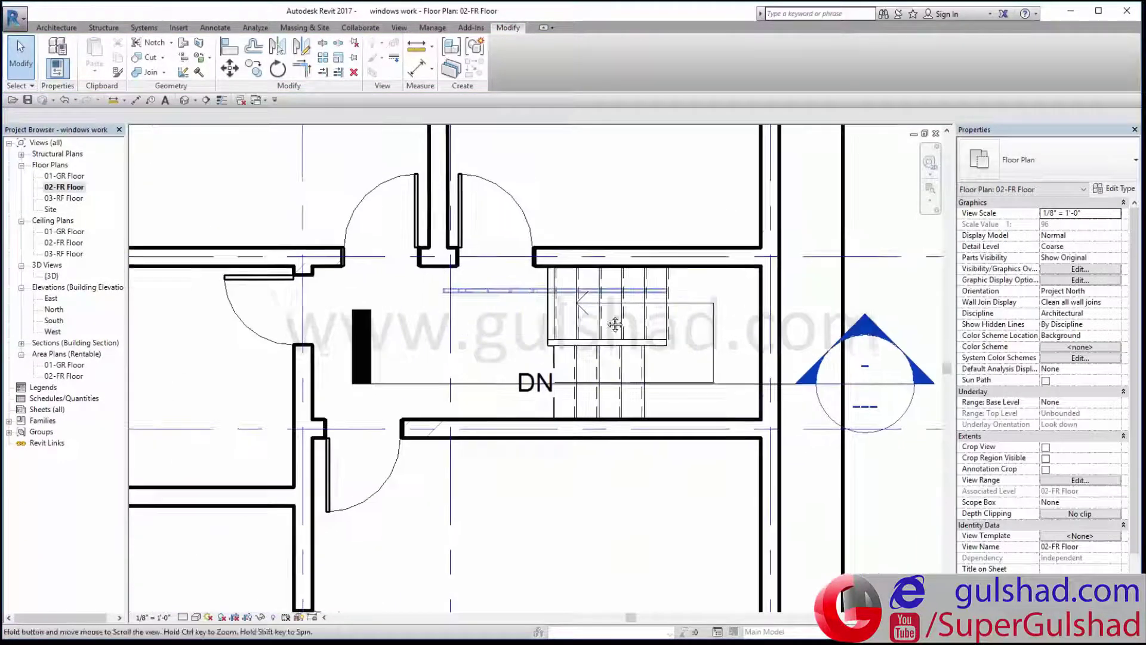
click(750, 406)
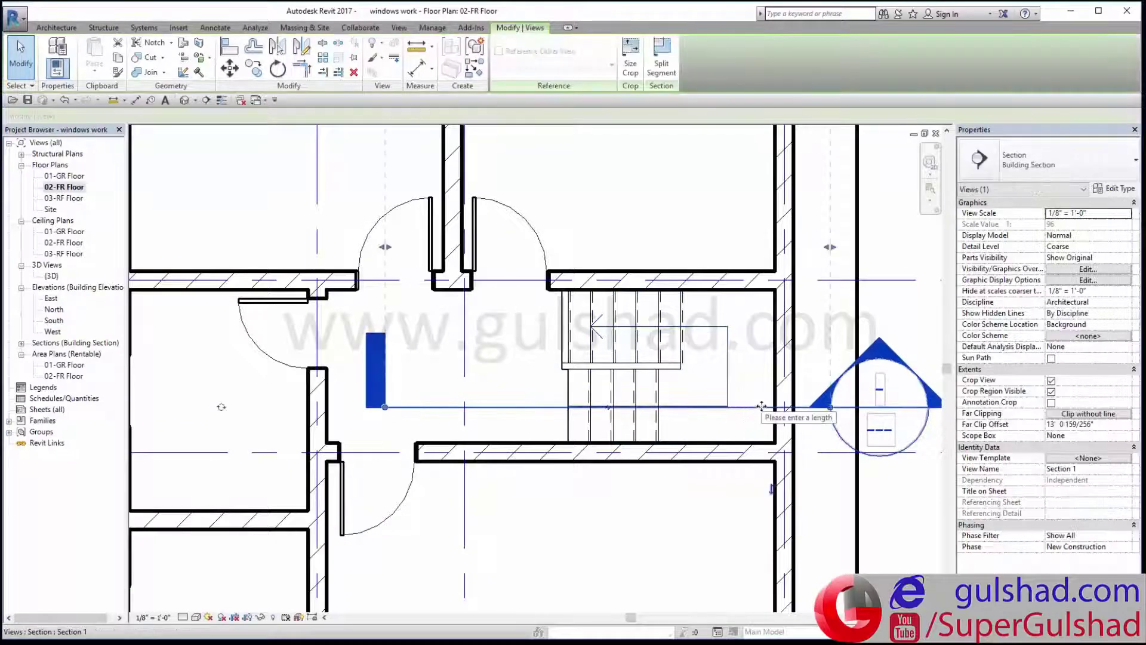
drag(762, 406, 745, 318)
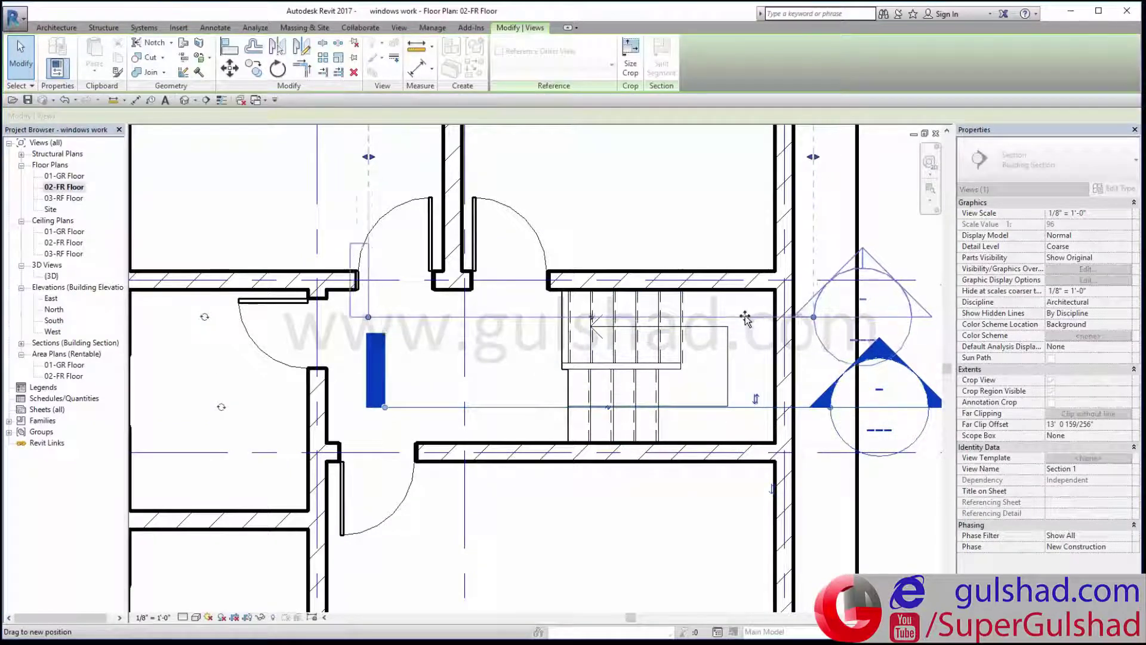
drag(746, 318, 751, 312)
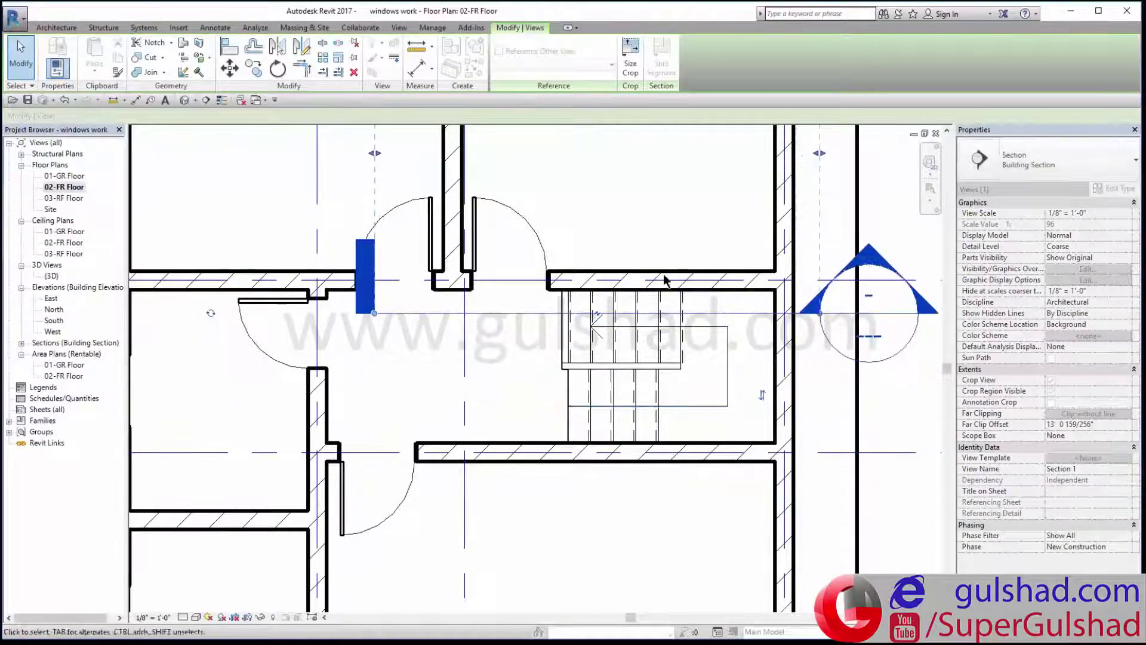
key(Escape)
middle_drag(880, 263, 720, 312)
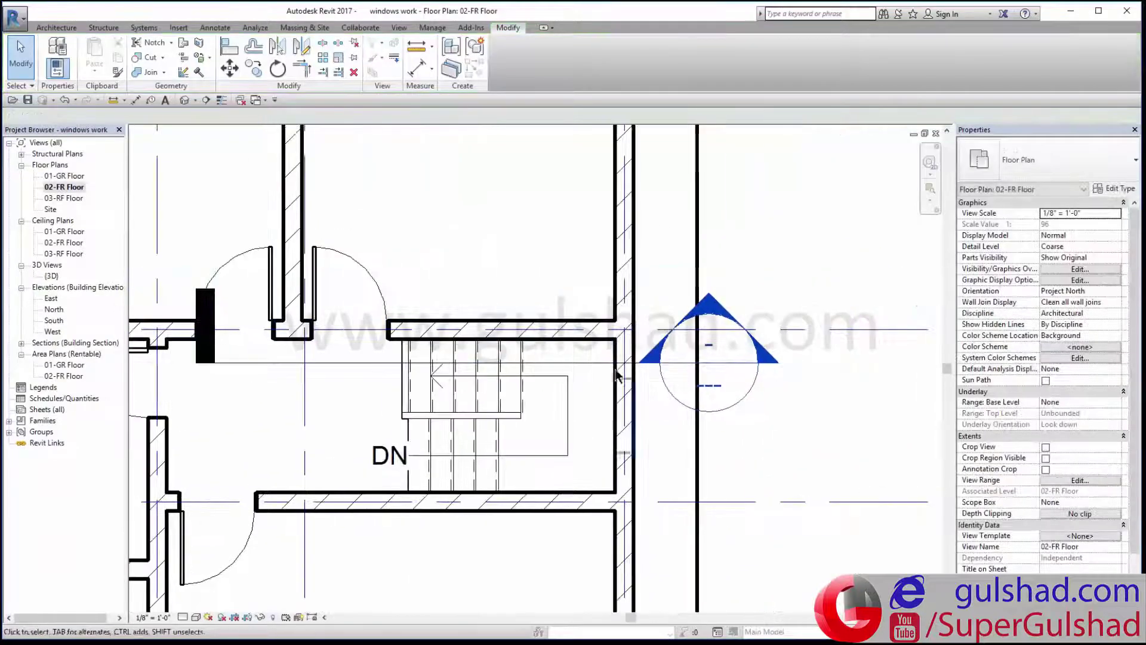
double_click(720, 310)
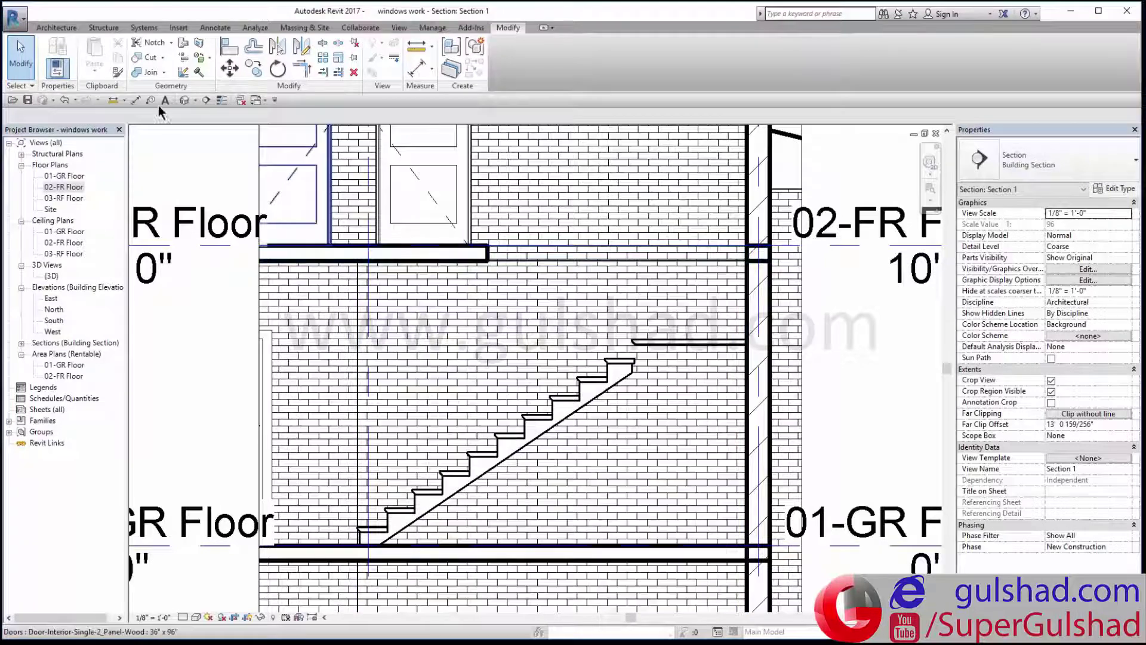
click(136, 99)
scroll(496, 259, up, 2)
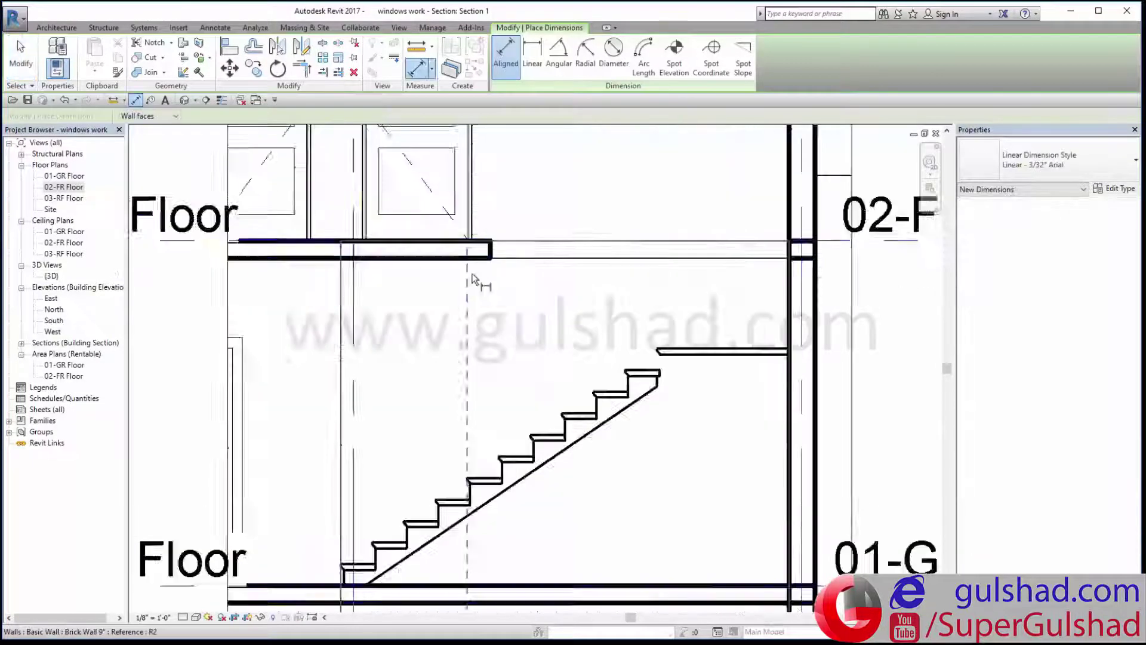
scroll(499, 255, up, 2)
scroll(499, 256, down, 2)
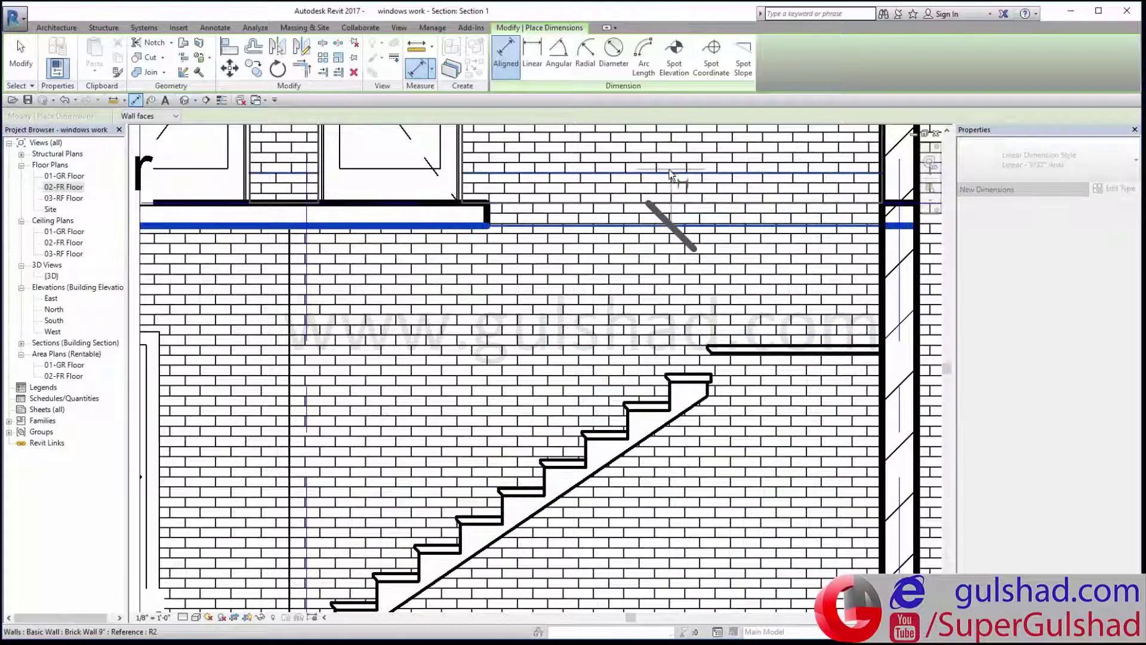
click(464, 521)
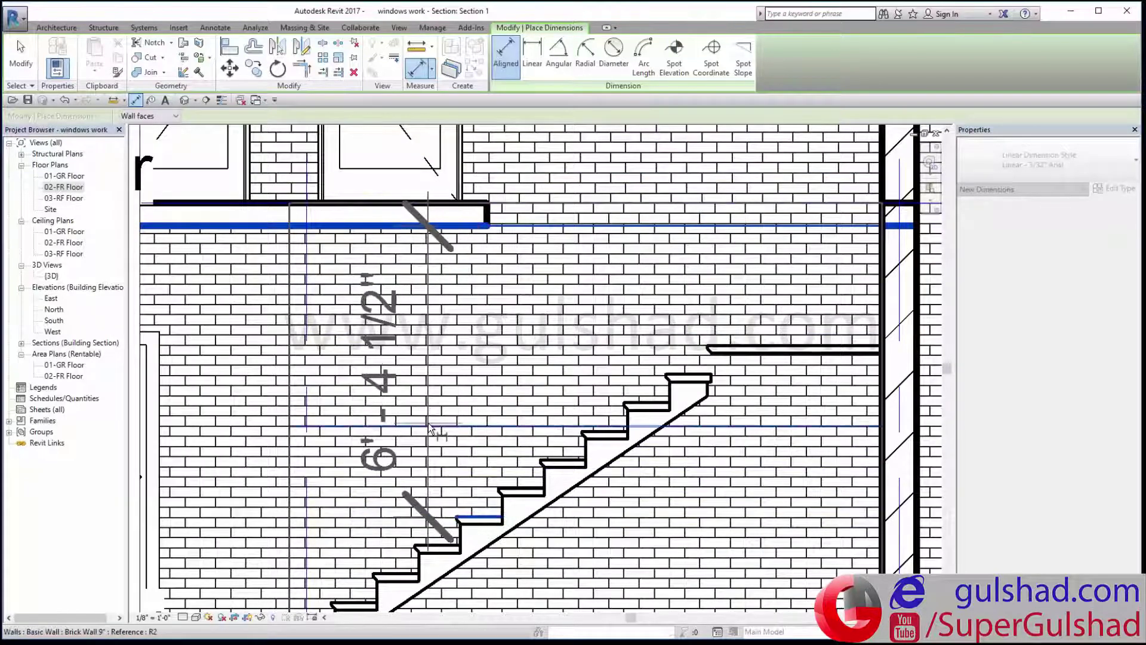
scroll(430, 422, down, 2)
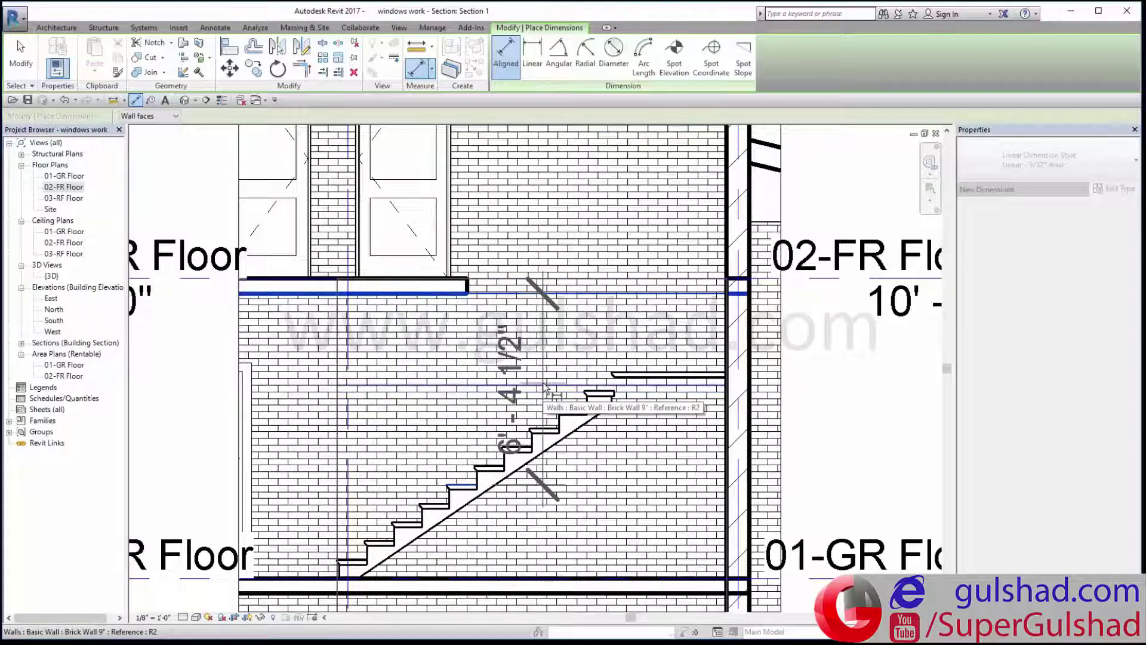
key(Escape)
key(Escape)
scroll(507, 359, down, 2)
scroll(503, 361, down, 1)
scroll(502, 362, down, 1)
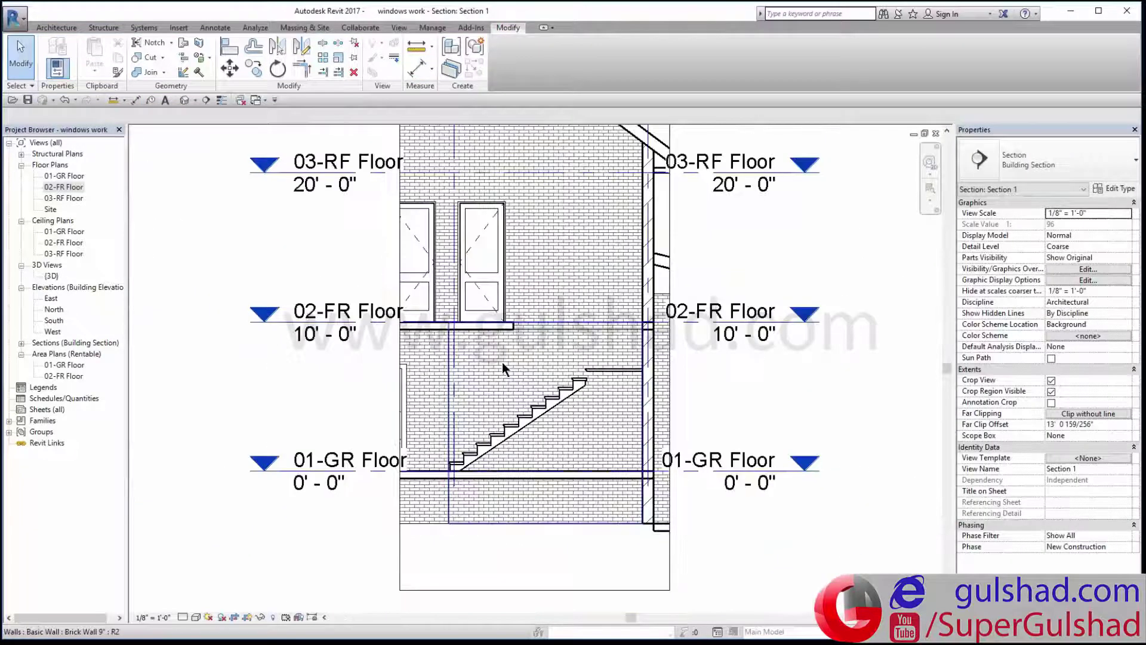
scroll(487, 353, up, 1)
scroll(484, 352, up, 1)
scroll(478, 299, up, 1)
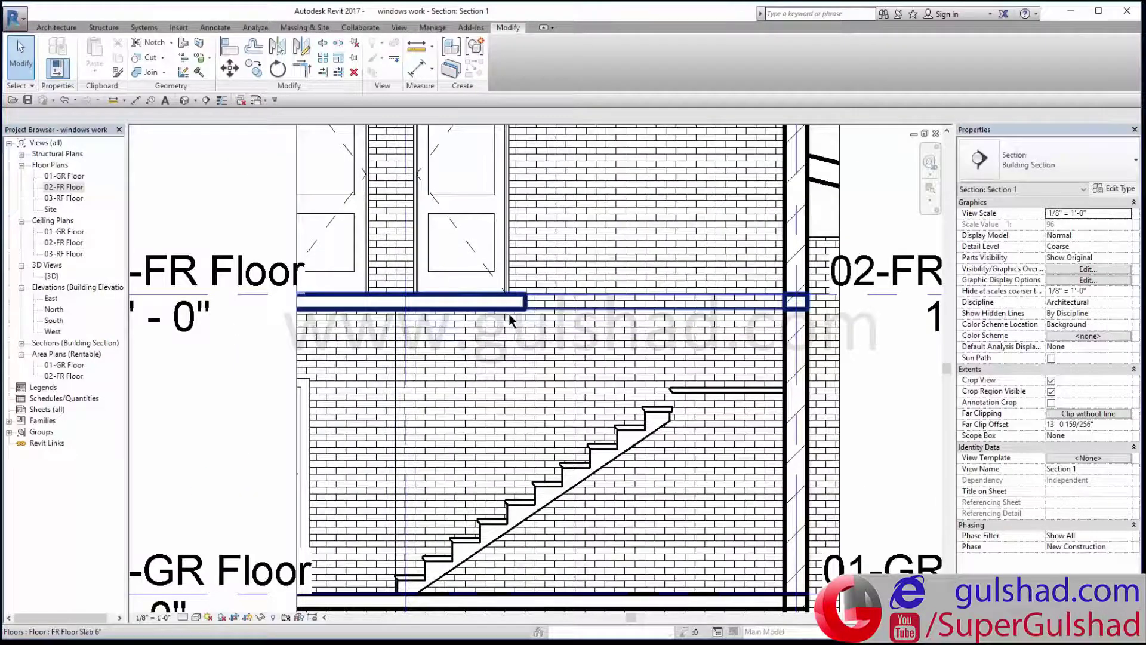
scroll(511, 321, down, 2)
Step: Back on the 02-FR Floor plan, delete the Section 1 cut and confirm the warning
scroll(603, 375, up, 1)
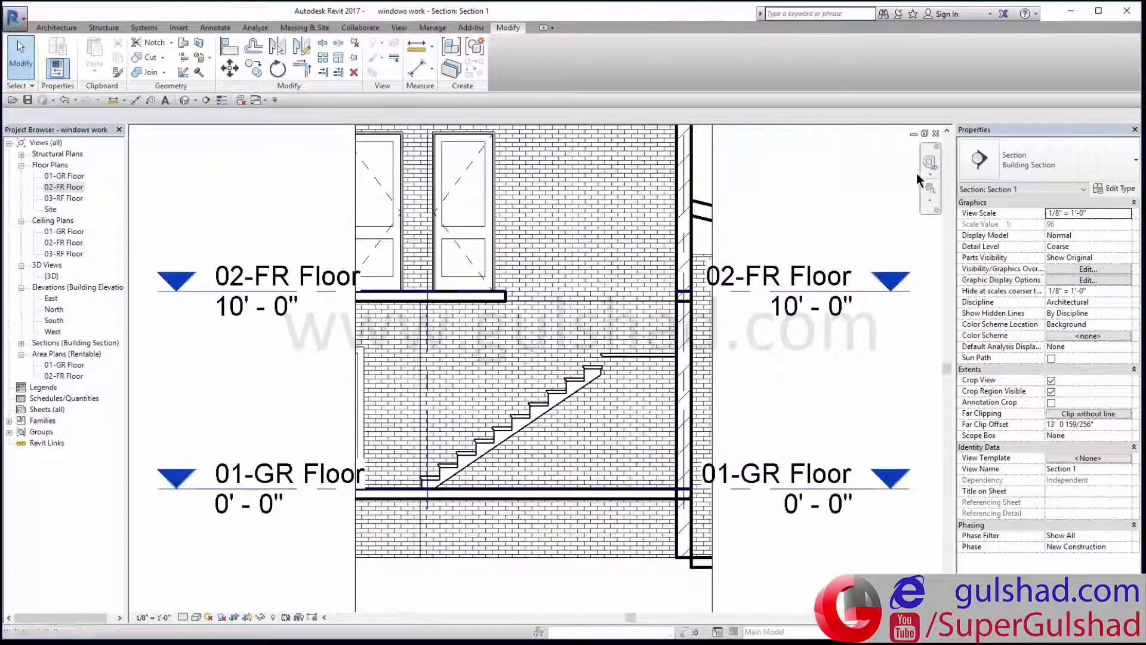
click(935, 134)
scroll(439, 334, down, 2)
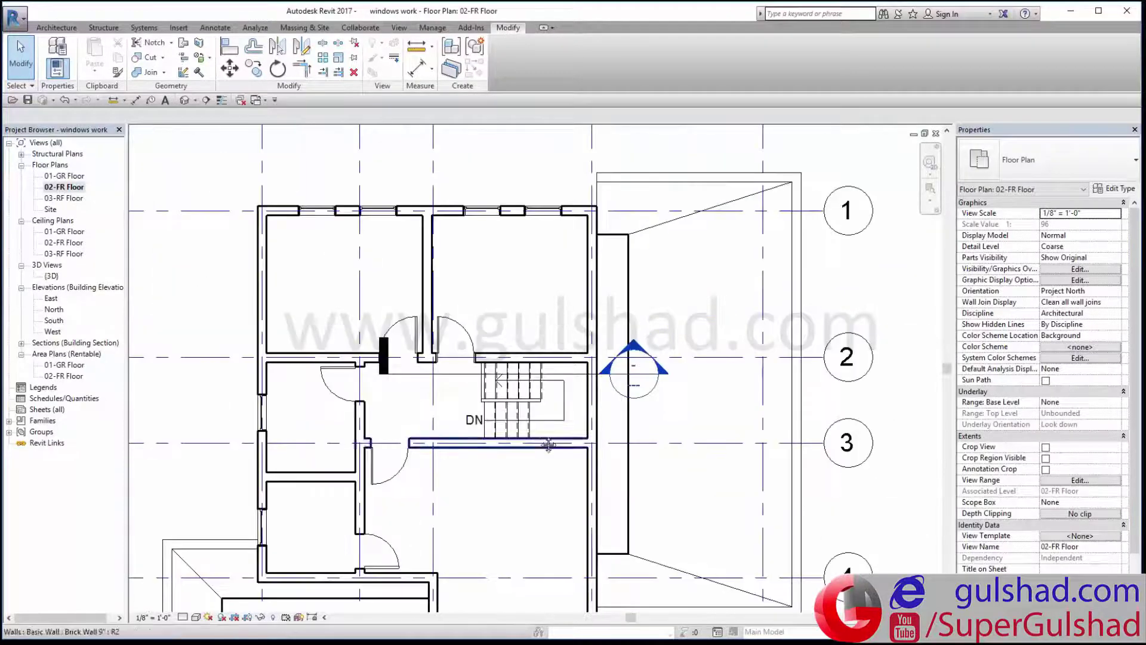
scroll(434, 363, up, 3)
scroll(656, 281, down, 2)
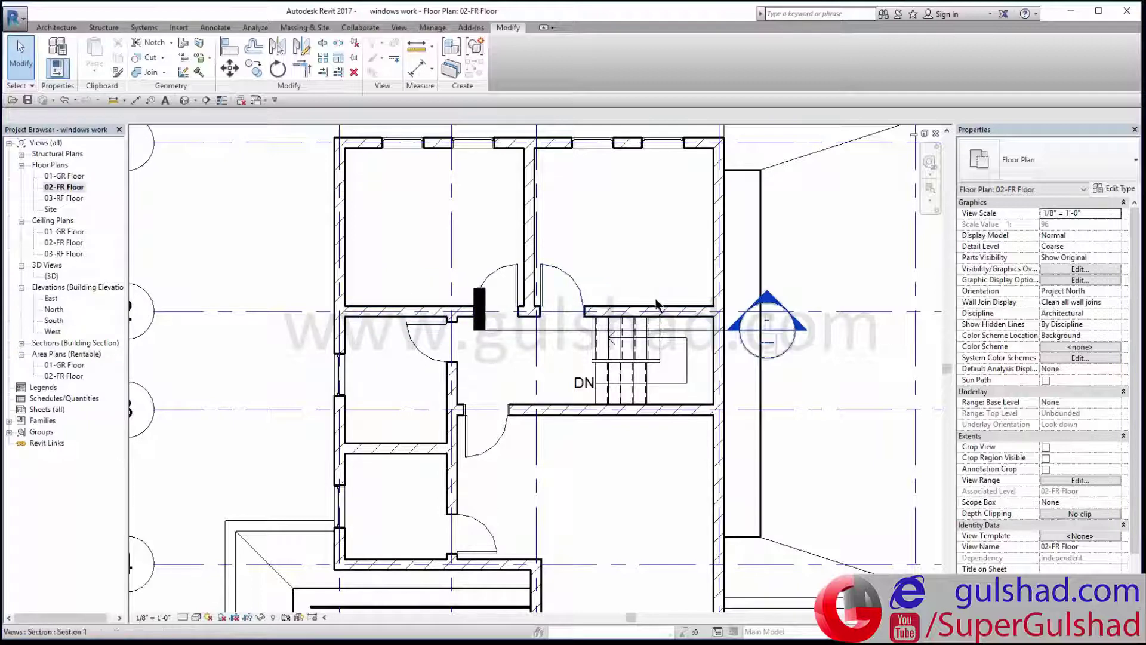
scroll(650, 302, up, 1)
scroll(555, 288, down, 1)
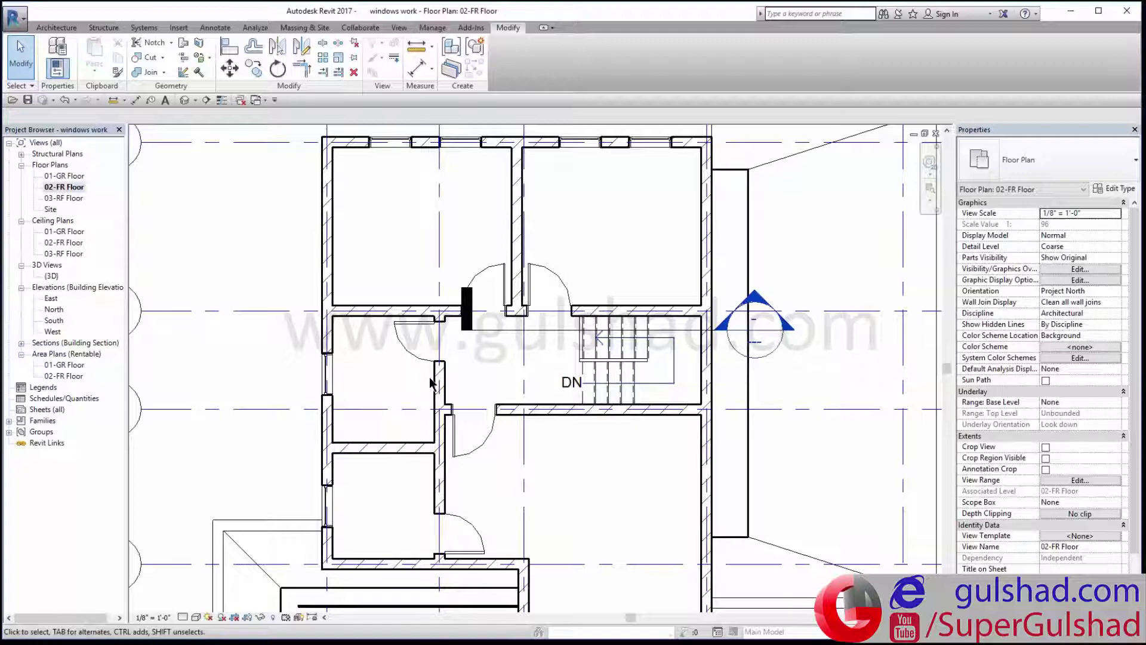
click(588, 332)
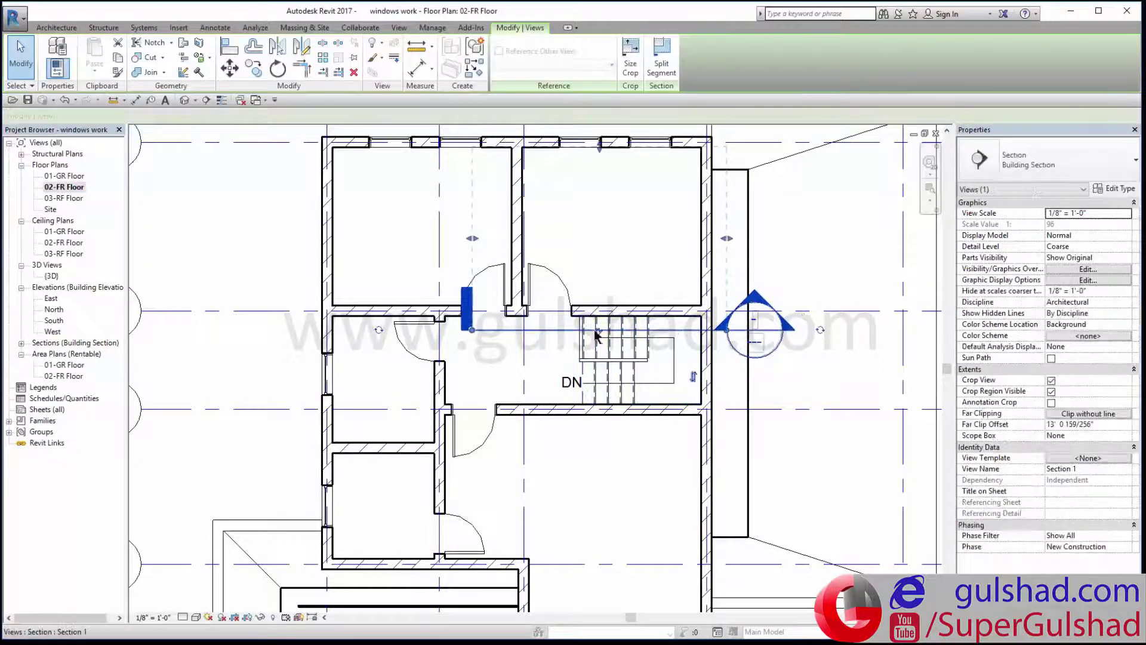
click(353, 72)
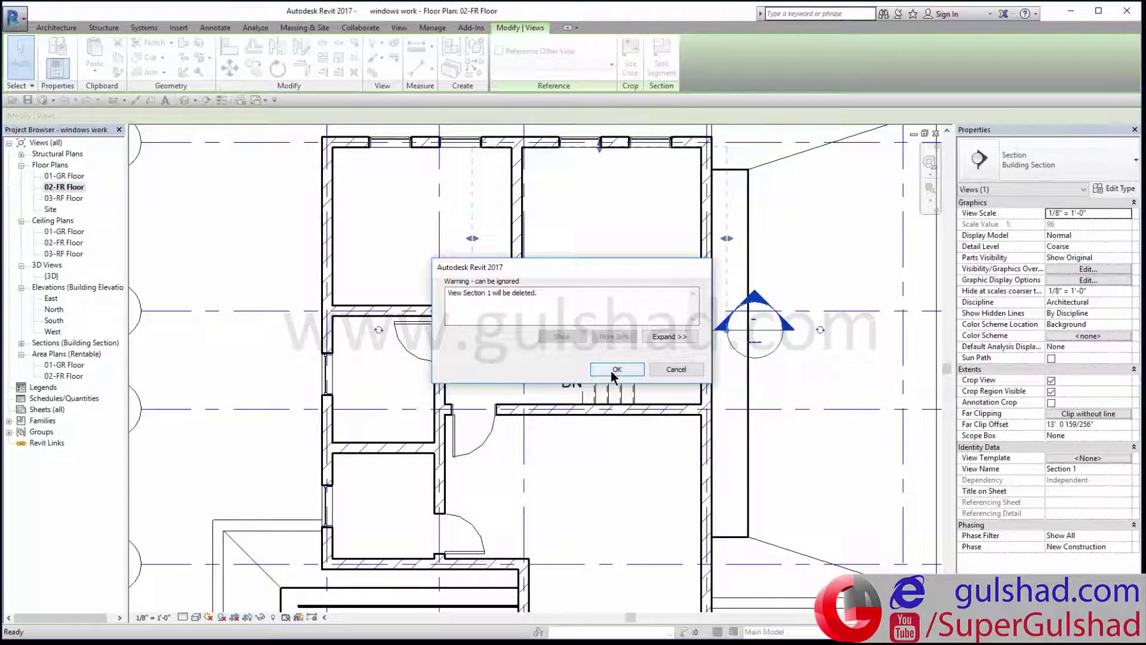
click(617, 369)
middle_drag(597, 388, 558, 298)
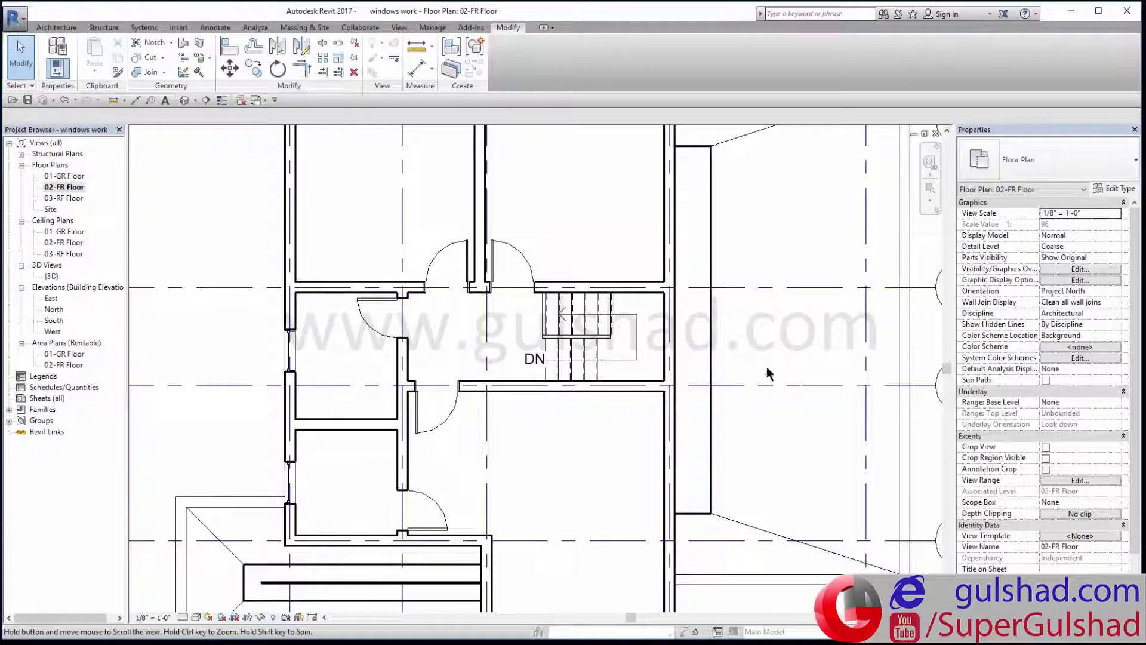
Step: Switch to the 01-GR Floor plan
double_click(75, 177)
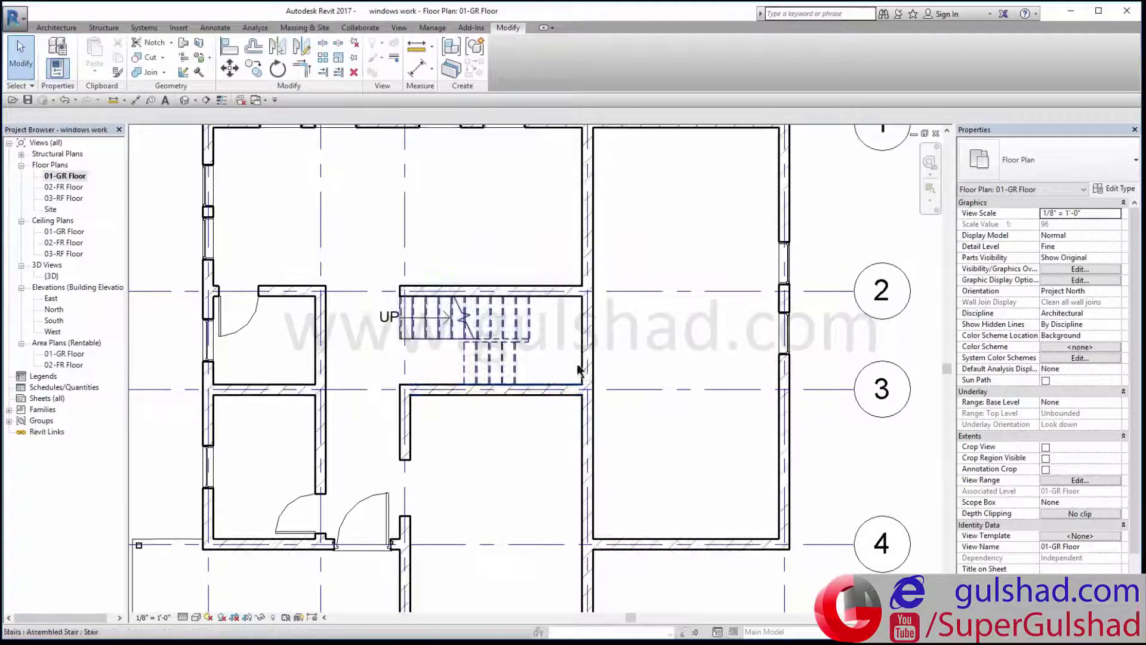
scroll(578, 370, up, 2)
scroll(656, 406, down, 1)
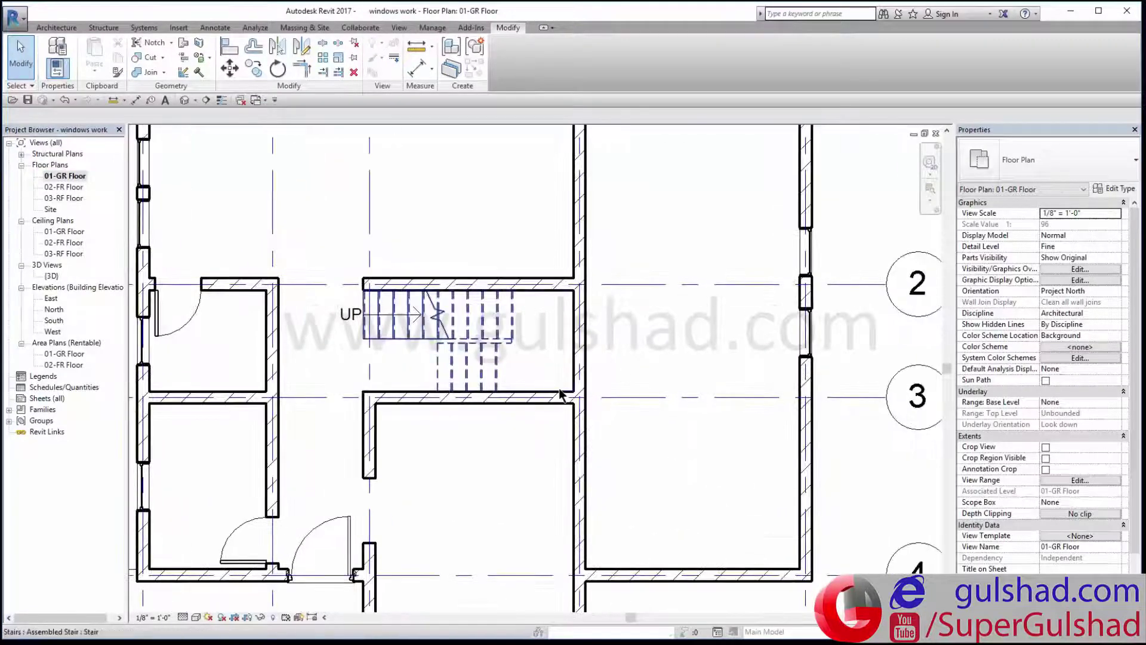
scroll(558, 387, up, 2)
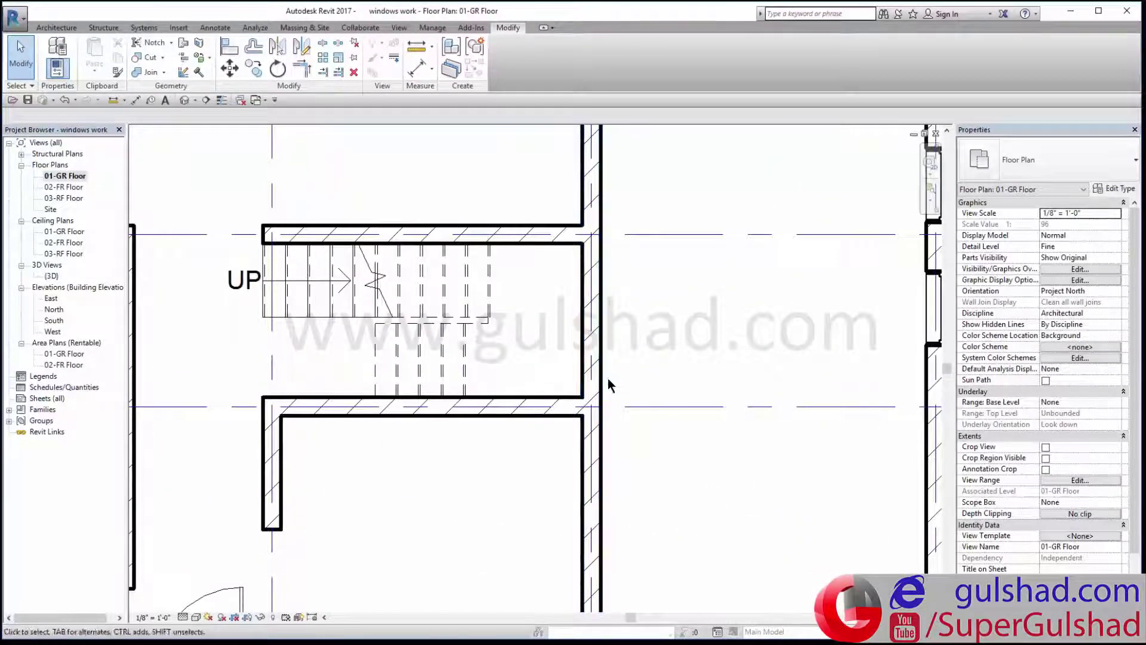
Step: Start a Single-Flush 34" x 84" door and open its Type Properties
click(59, 31)
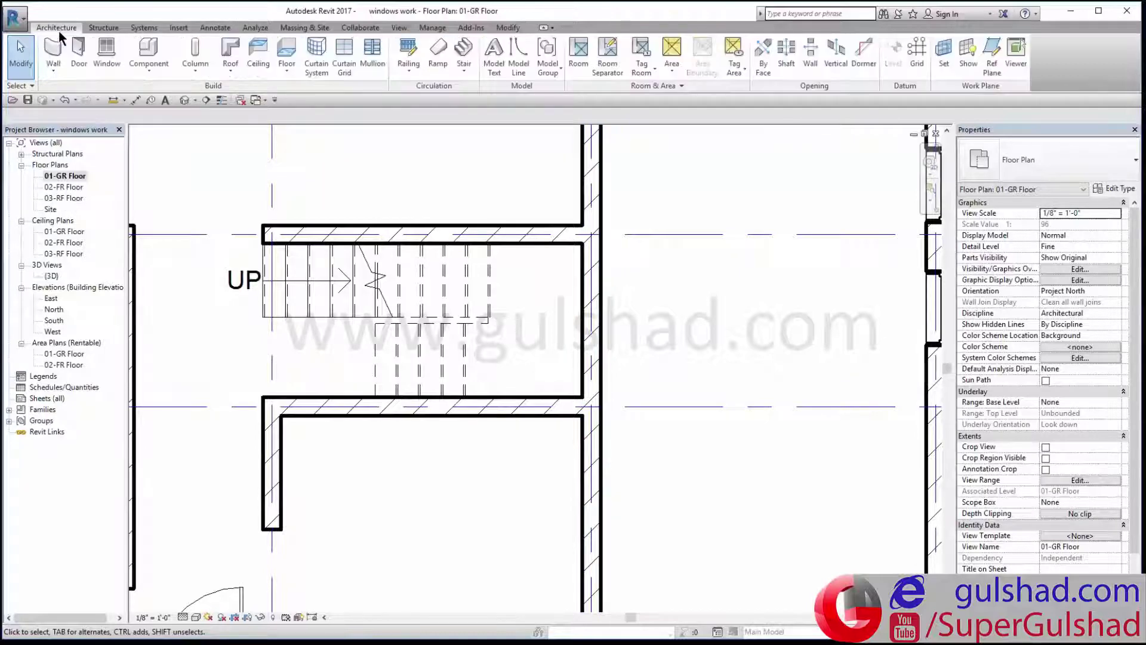
click(80, 51)
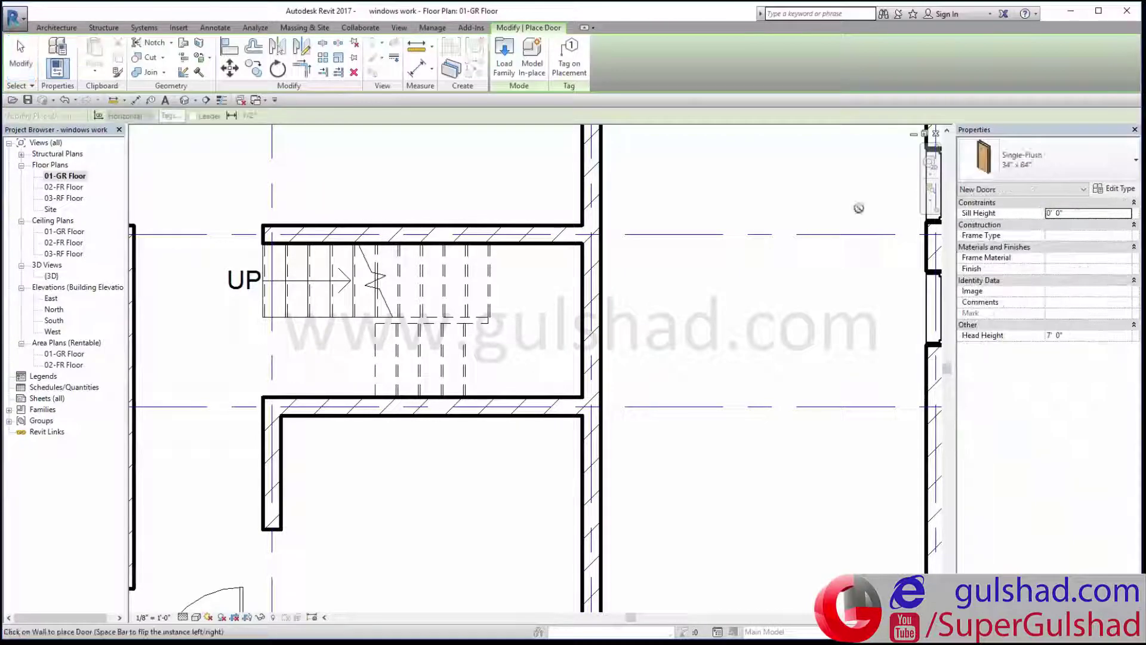
click(1083, 160)
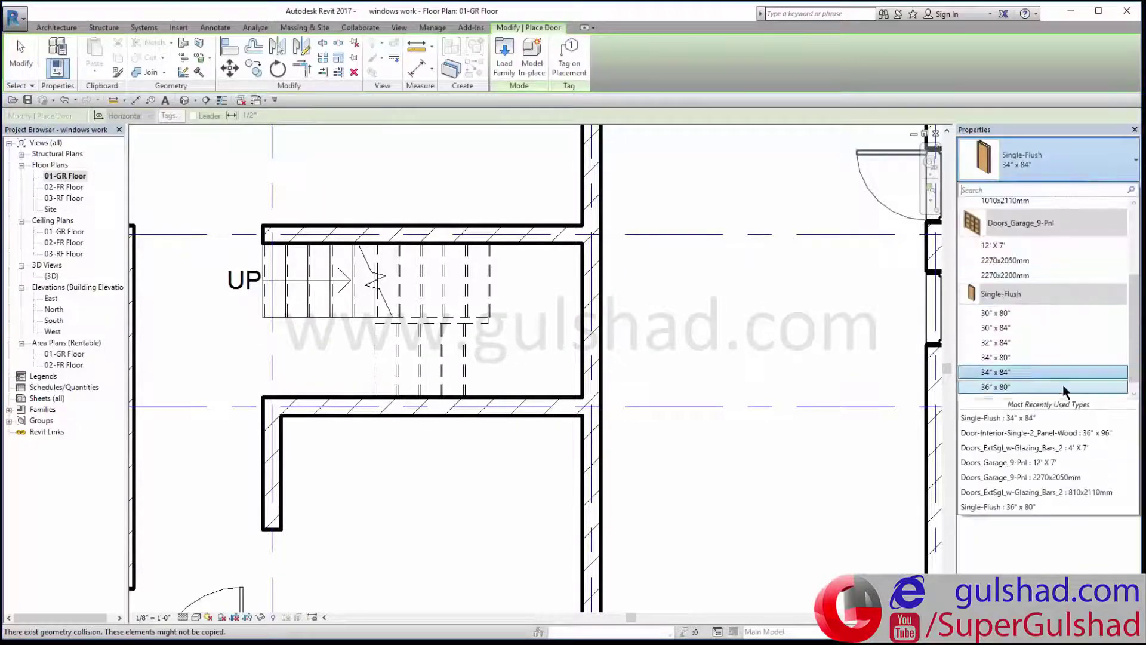
click(1018, 376)
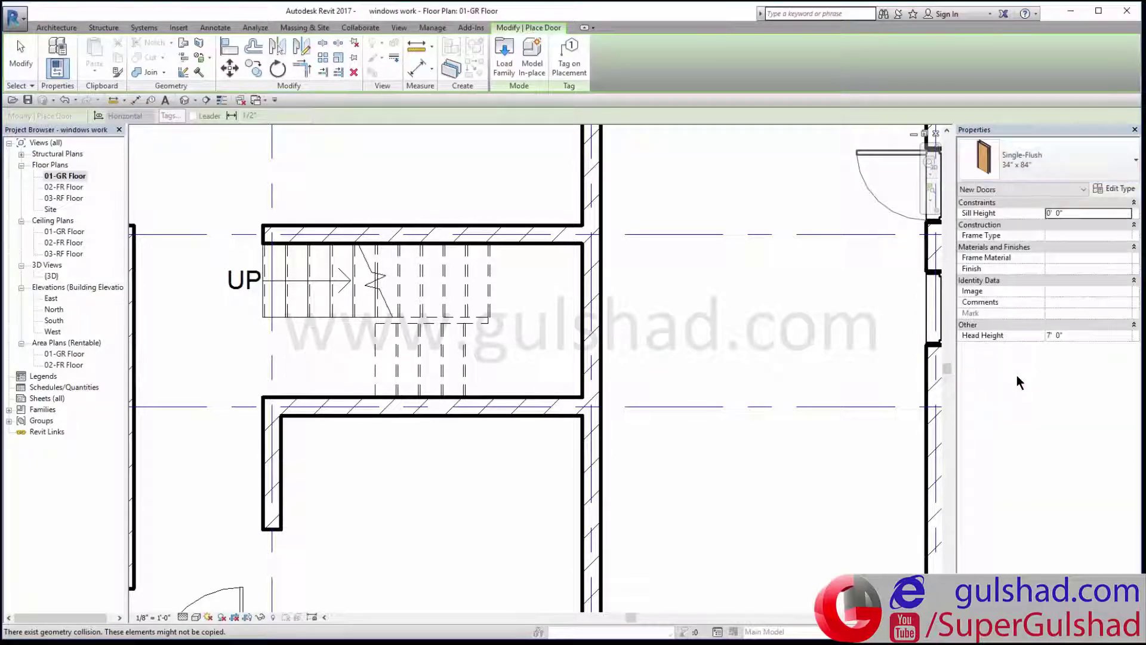
click(1124, 189)
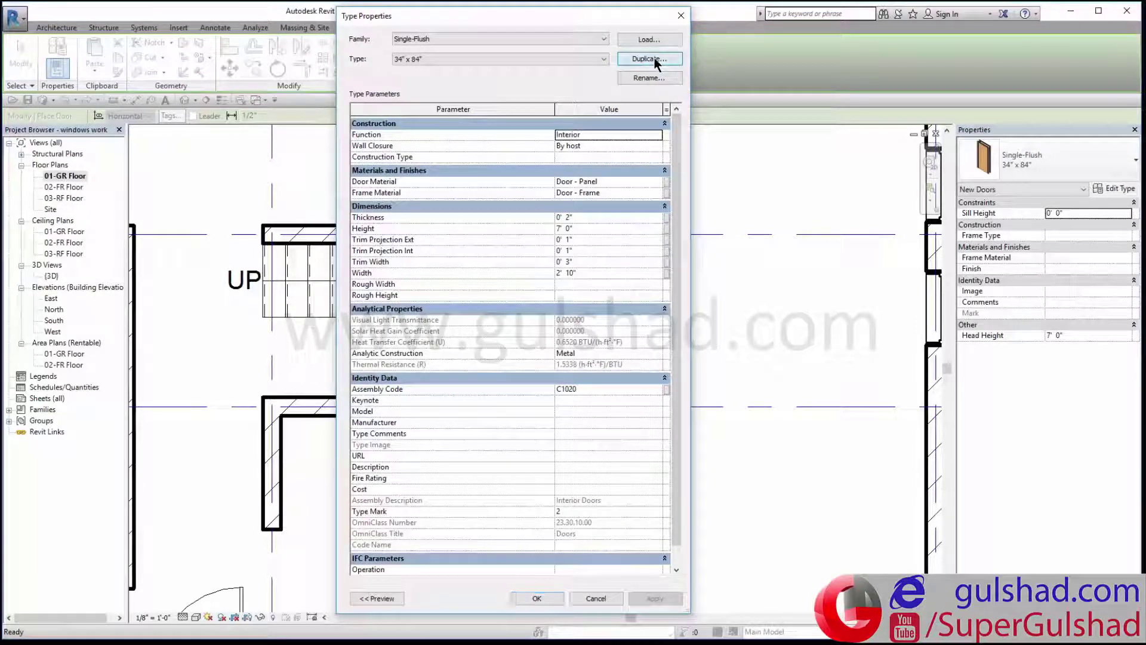
Step: Duplicate the door type as 3' X 6'6" with a Height of 6' 6"
click(654, 59)
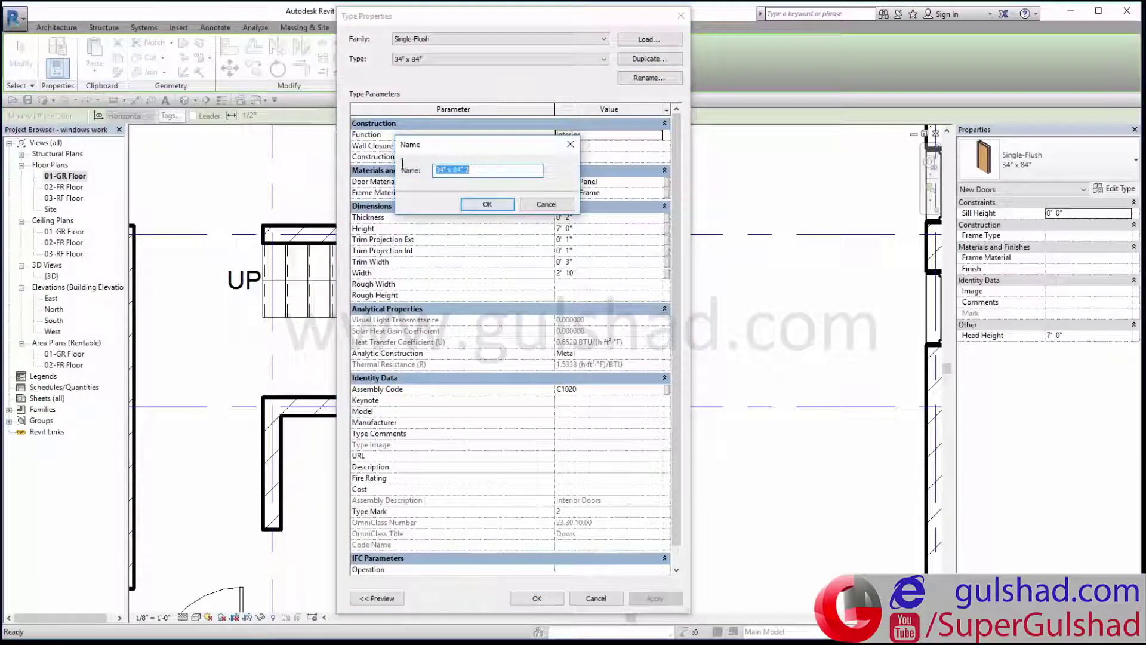
text(3' )
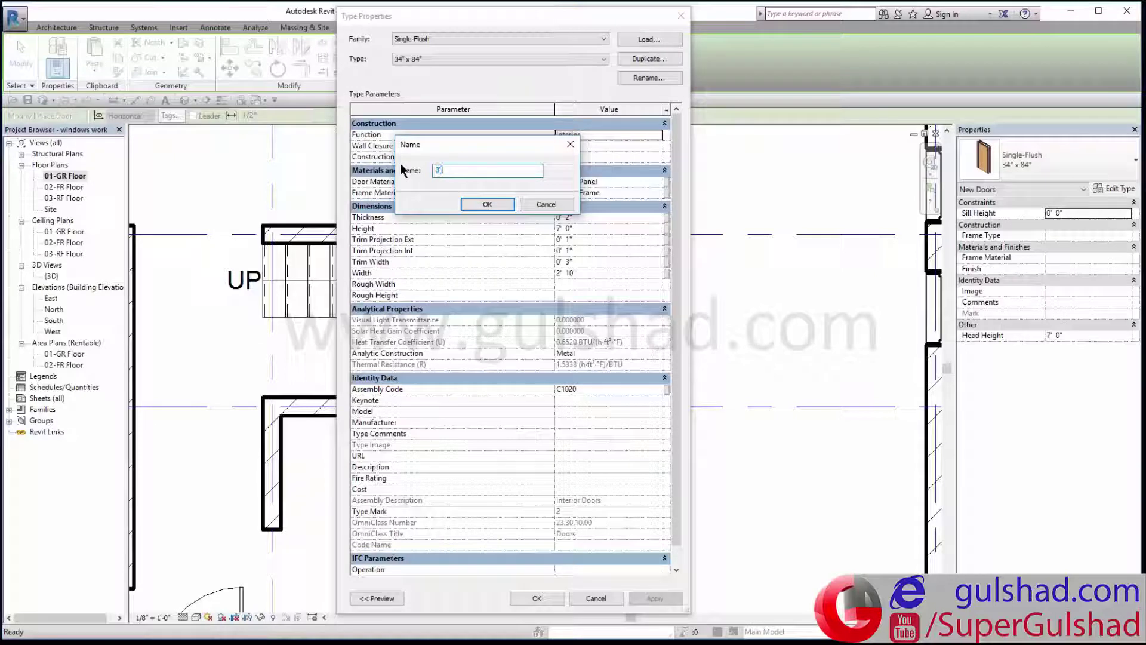
text(X )
text(6'6)
text(")
click(481, 204)
click(604, 231)
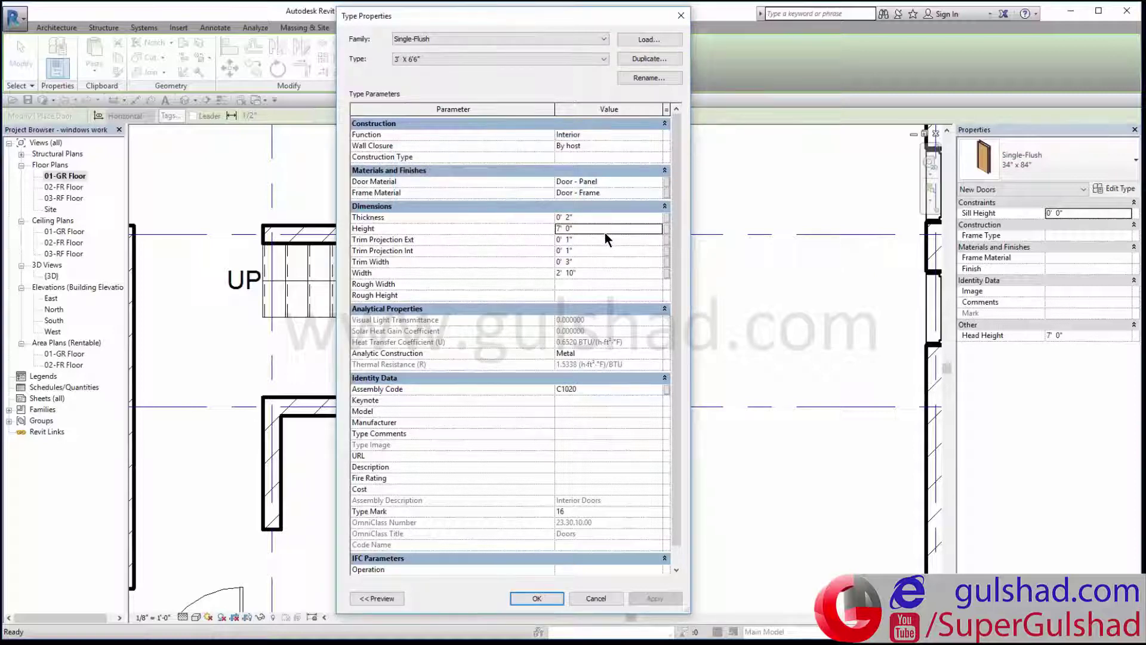
text(6)
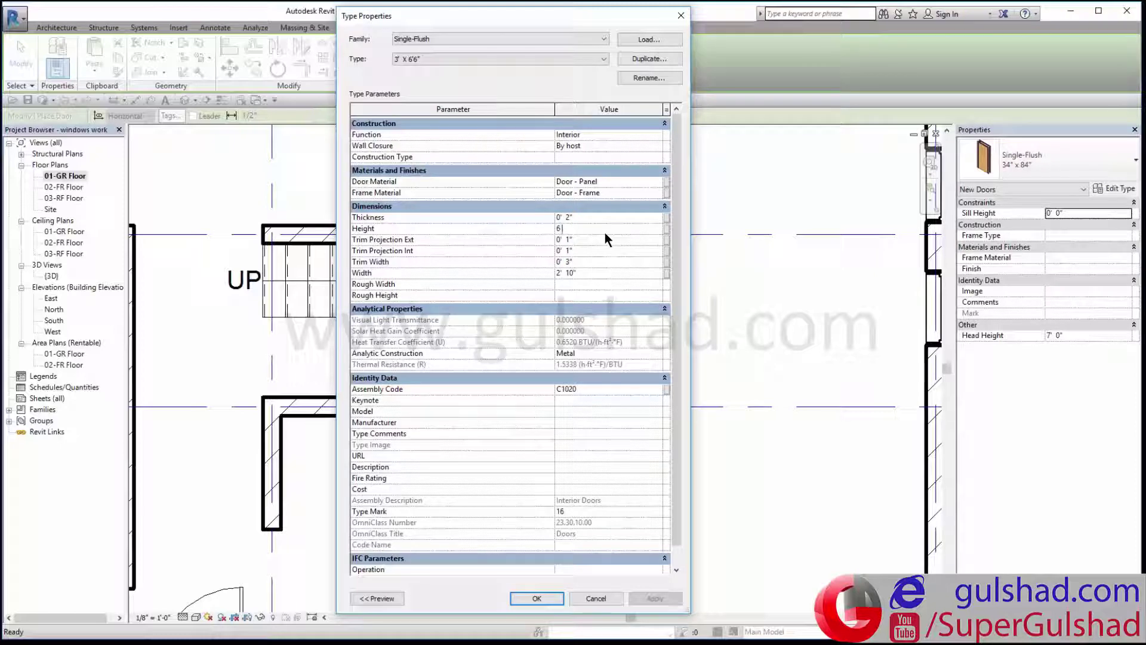
text( 6)
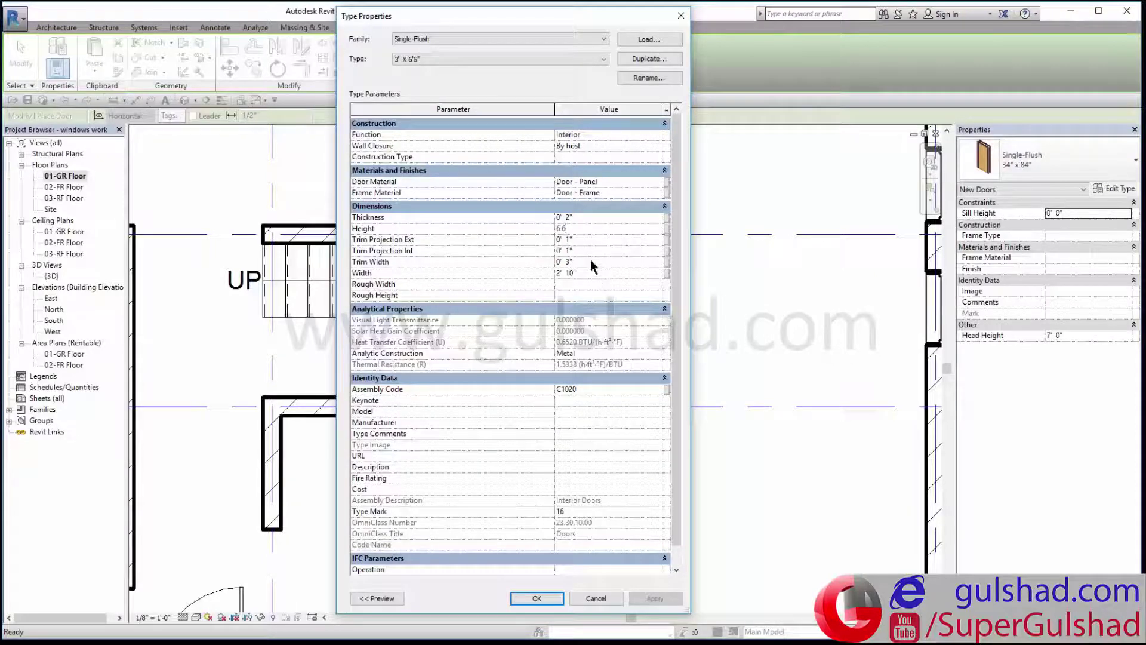
click(590, 260)
click(544, 603)
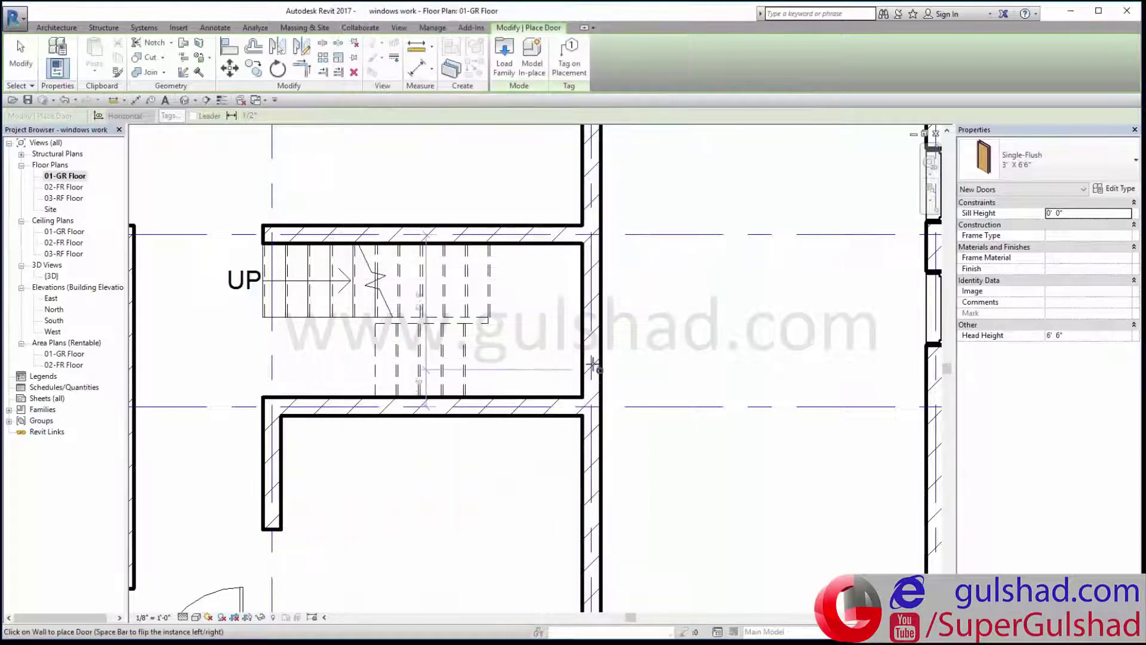
scroll(593, 362, up, 2)
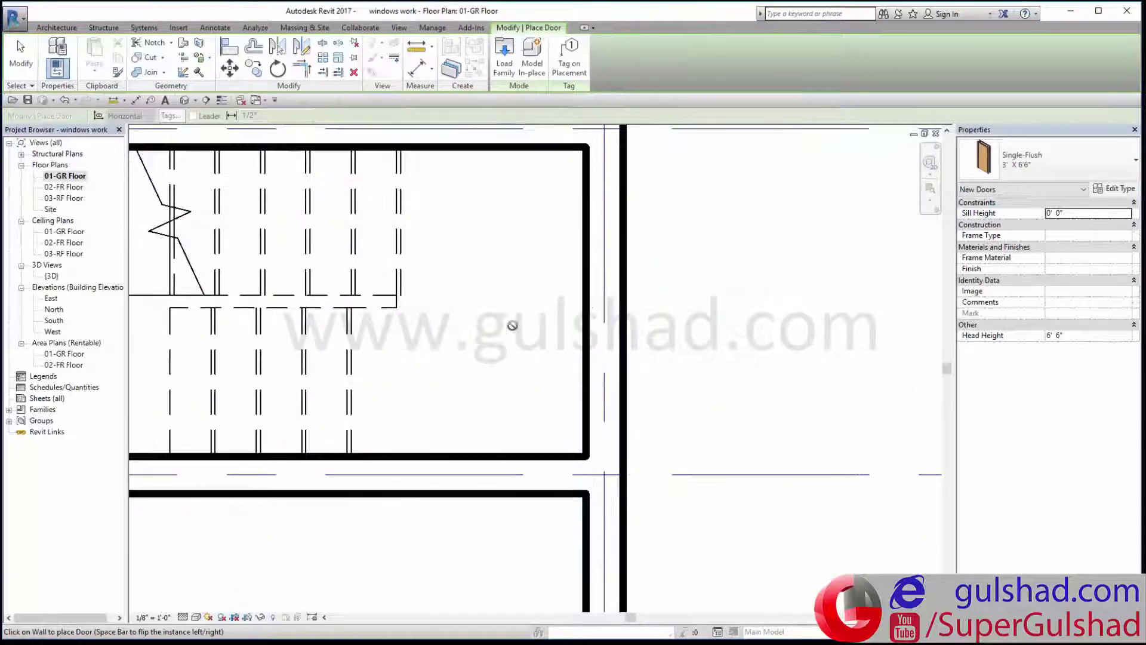
scroll(609, 331, up, 2)
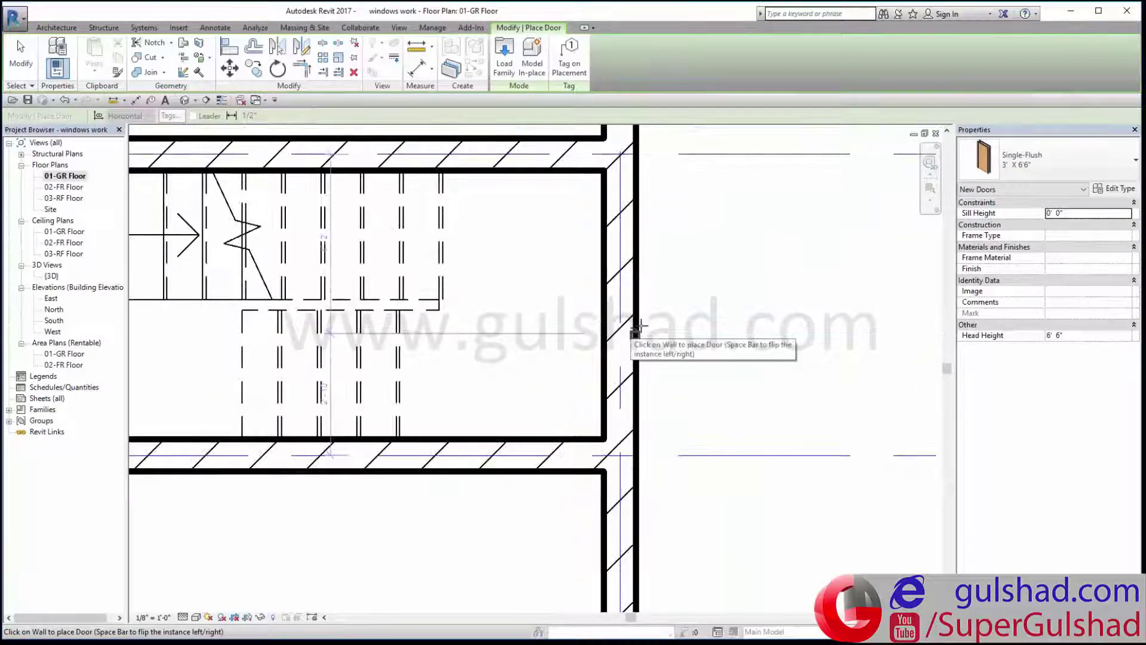
Step: Set the 3' X 6'6" door type's Width to 3' 0"
click(1116, 191)
click(586, 274)
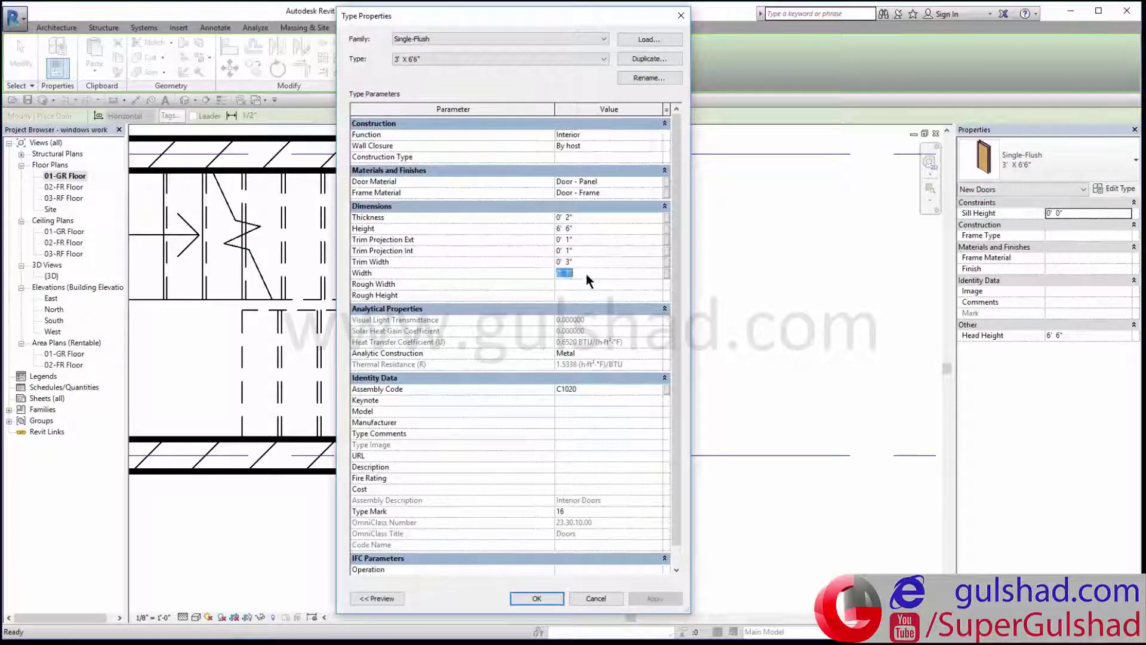
text(3')
key(Return)
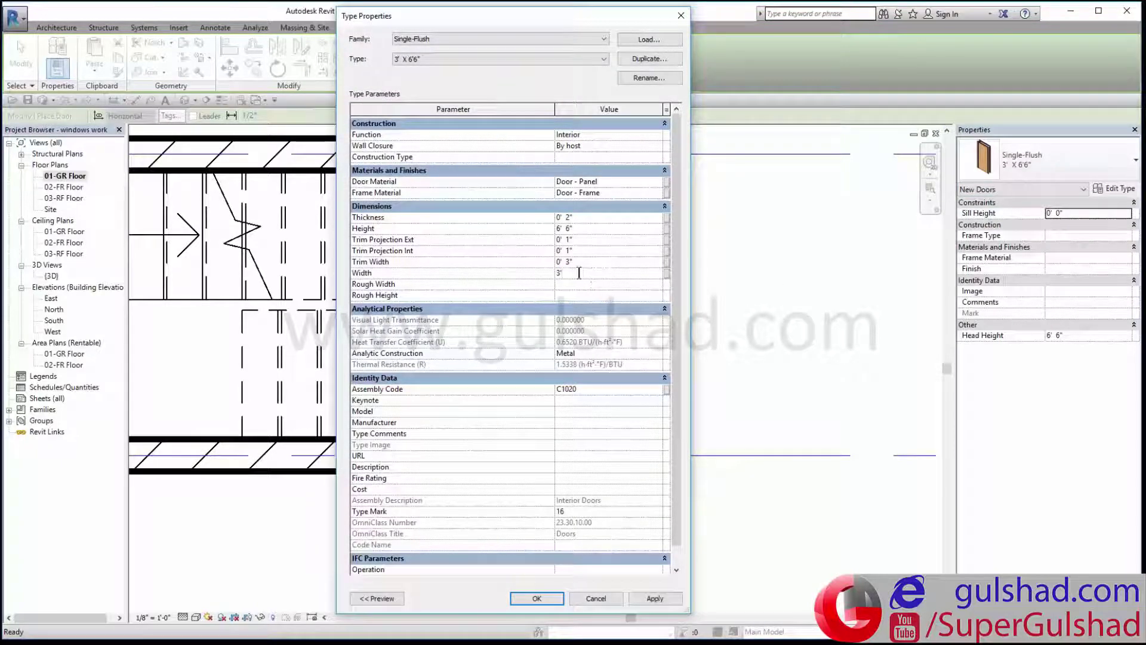
click(536, 598)
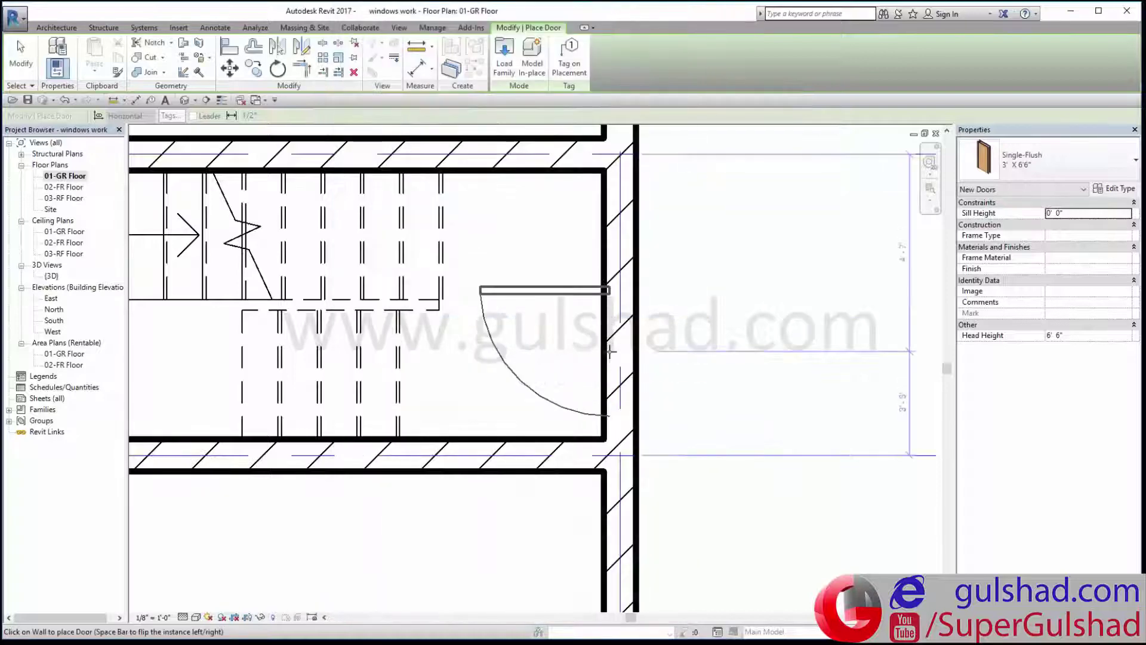
Step: Place the Single-Flush 3' X 6'6" door in the east wall of the ground-floor stair room
scroll(619, 356, up, 3)
scroll(619, 357, up, 1)
scroll(619, 357, down, 1)
scroll(619, 357, down, 3)
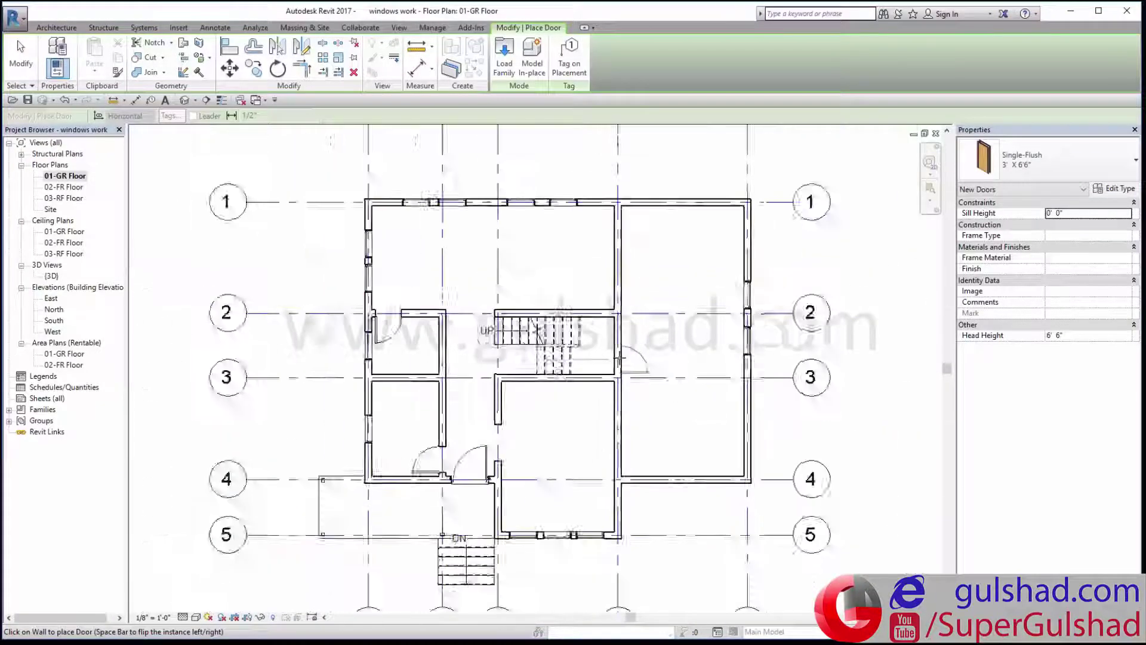
scroll(615, 357, up, 3)
scroll(611, 357, up, 1)
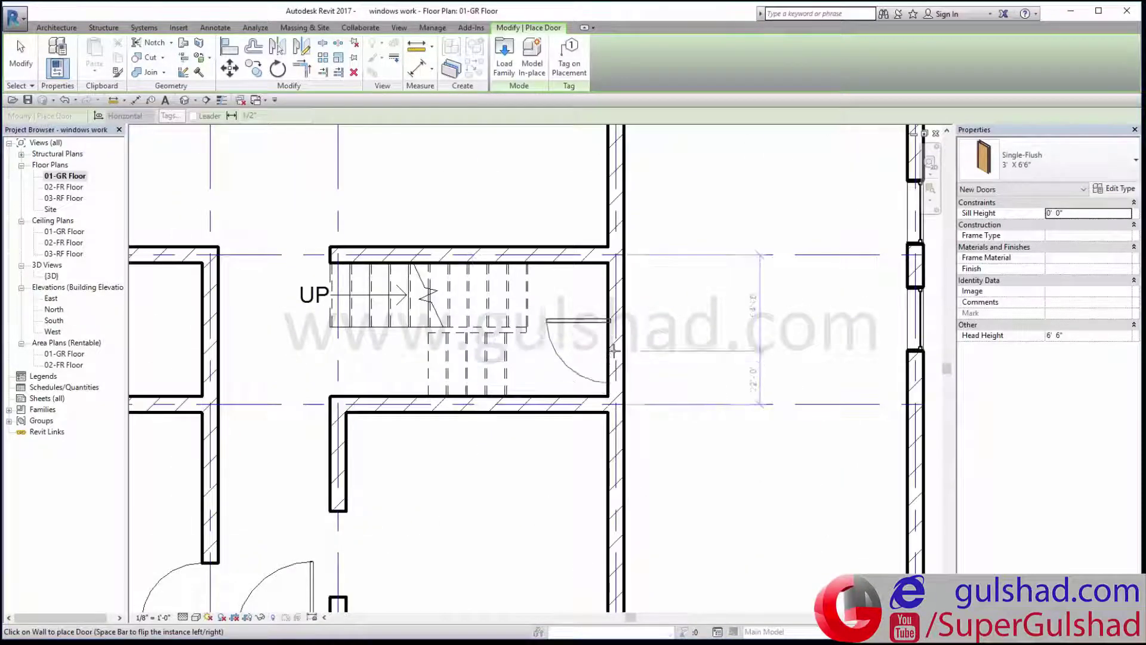
scroll(614, 351, up, 1)
scroll(615, 355, up, 1)
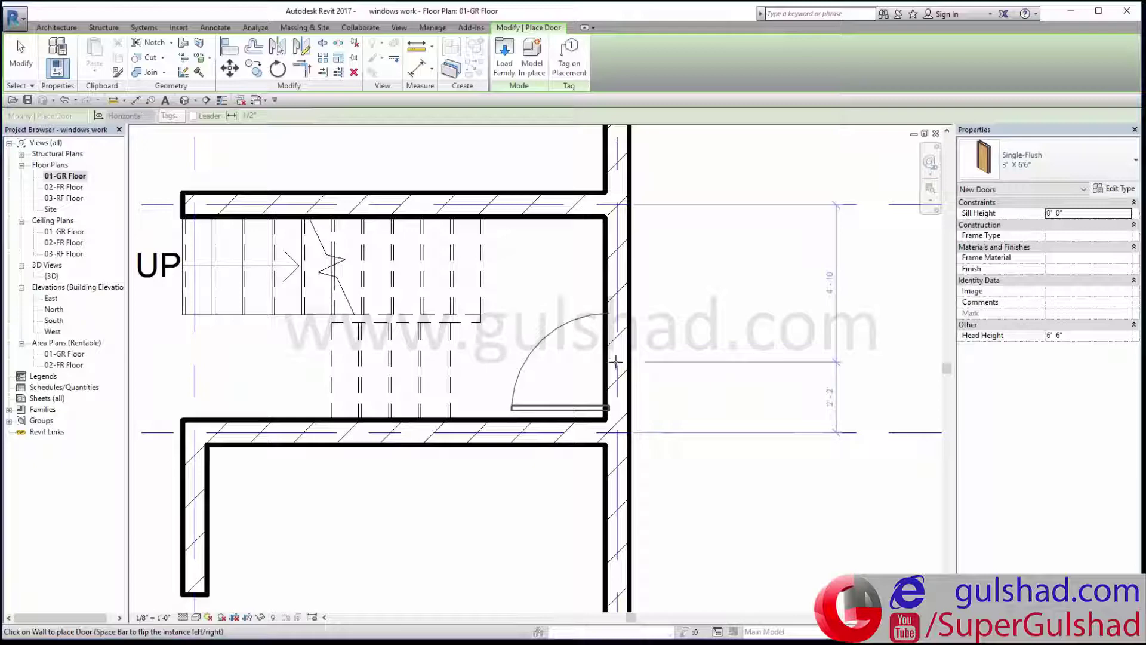
click(615, 362)
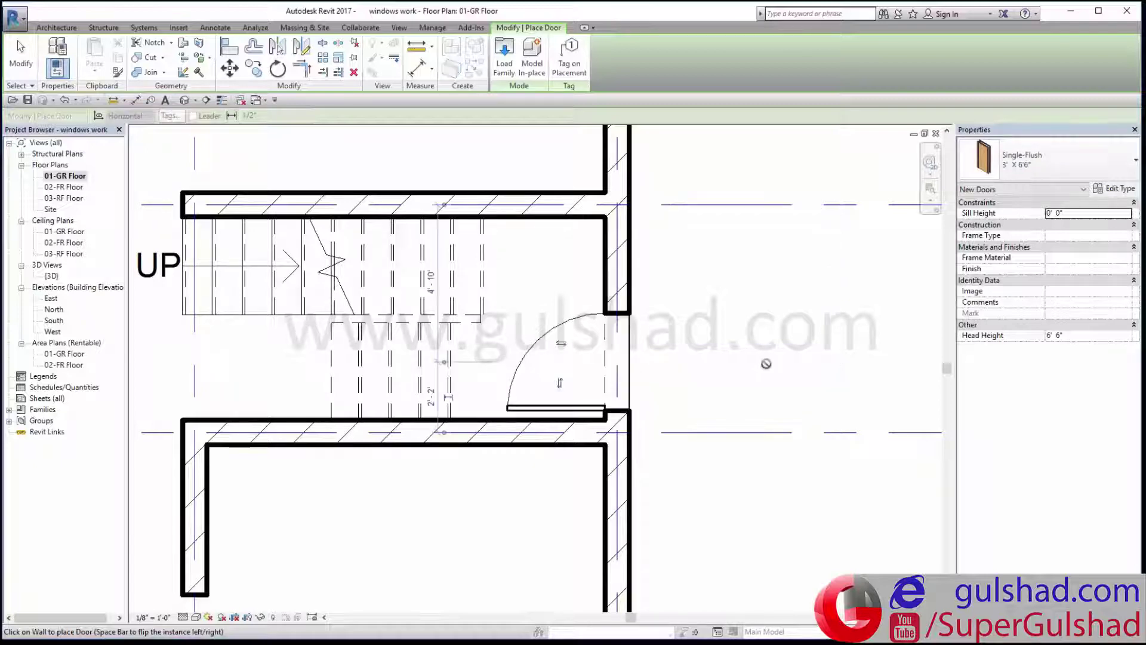
key(Escape)
Step: Select the new door to check its swing into the stairwell, then deselect it
click(553, 333)
scroll(718, 345, down, 1)
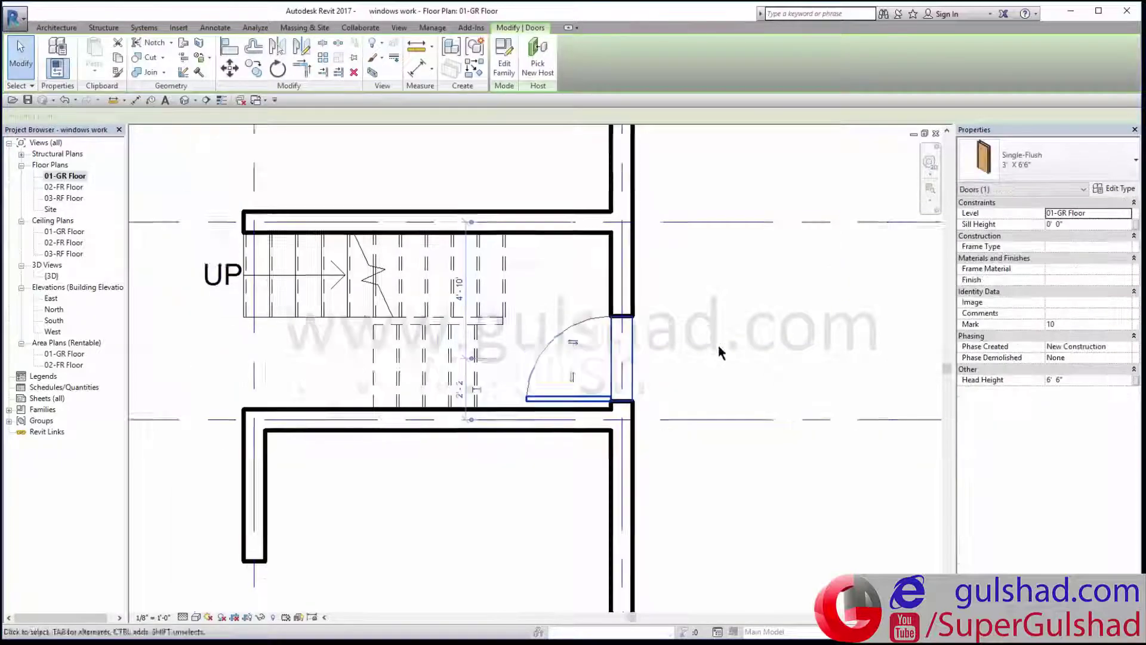
middle_drag(717, 345, 710, 299)
click(711, 299)
scroll(521, 293, up, 2)
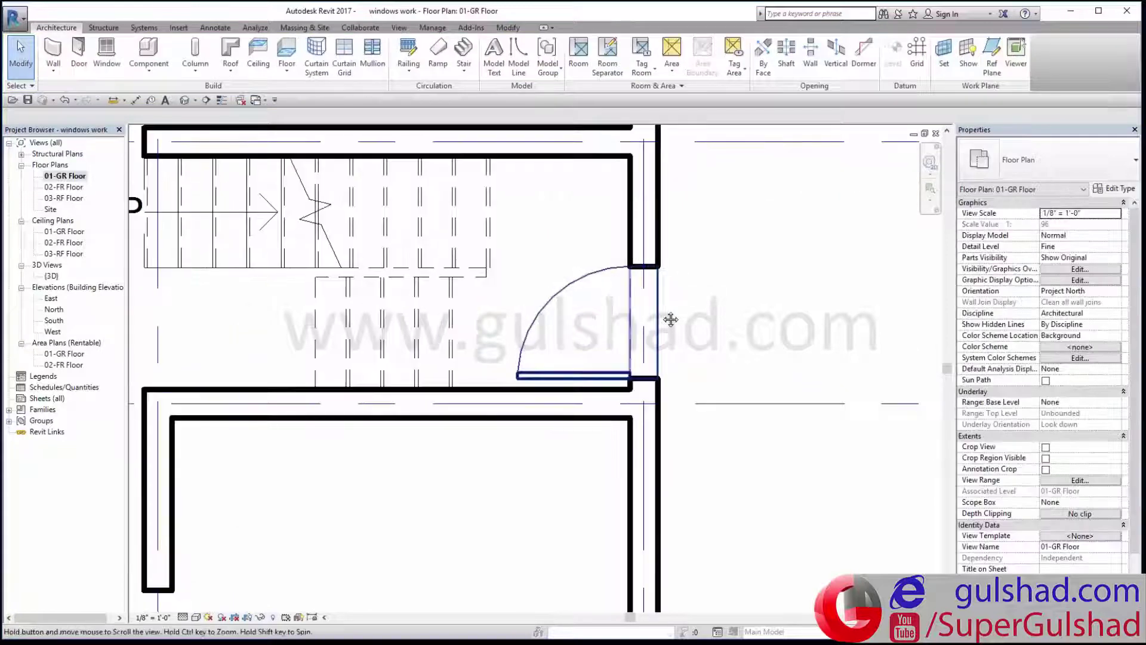
scroll(235, 199, down, 2)
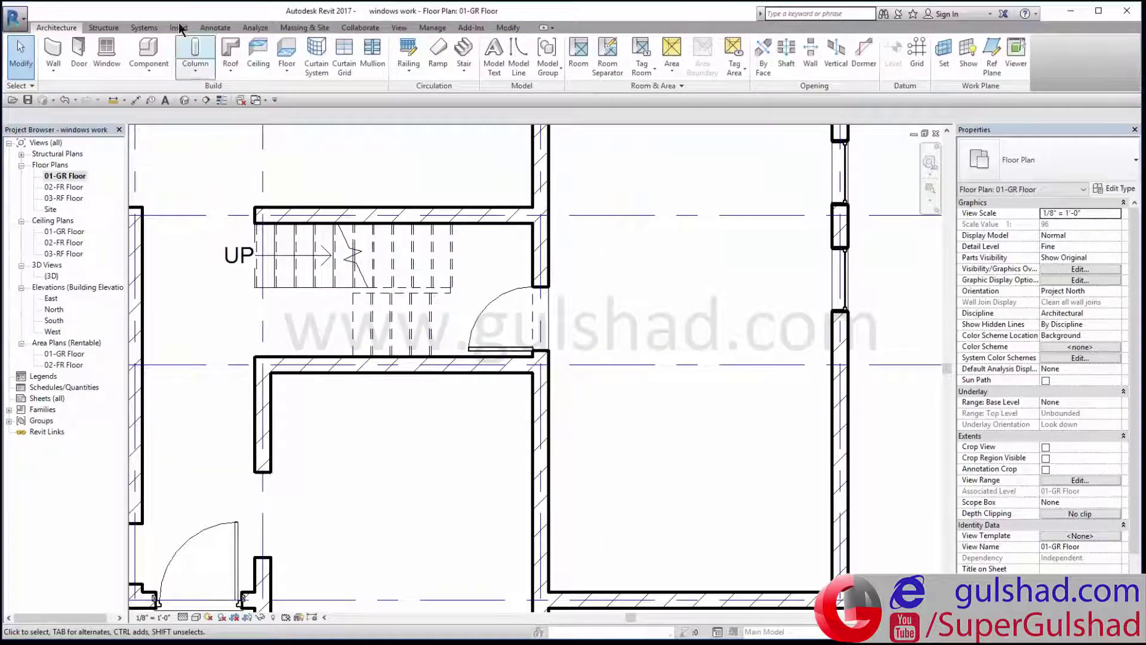
Step: Open the default {3D} view and turn on Section Box in Properties
click(184, 100)
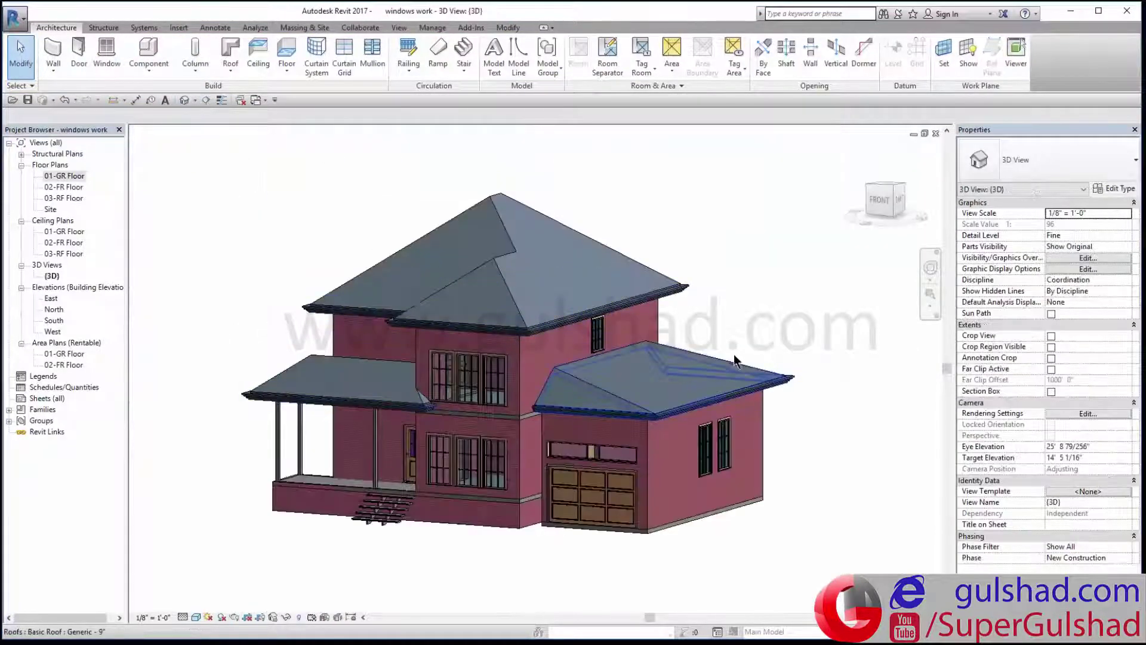
mouse_move(733, 353)
shift+middle_down()
mouse_move(804, 370)
mouse_move(841, 335)
mouse_move(826, 409)
shift+middle_up()
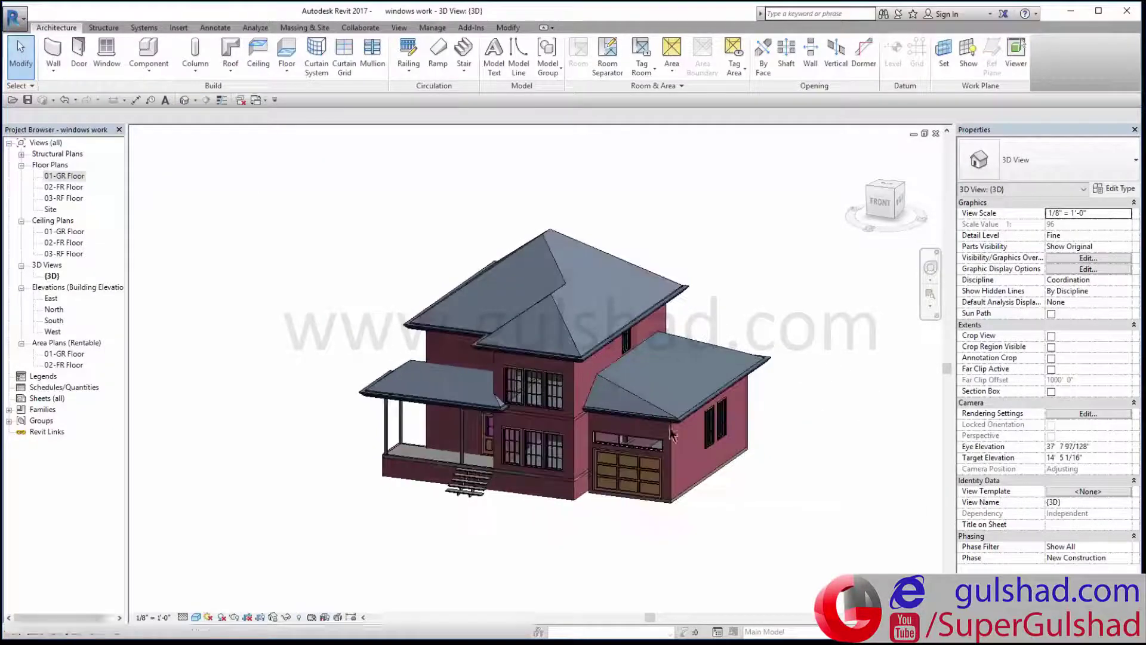
click(1051, 392)
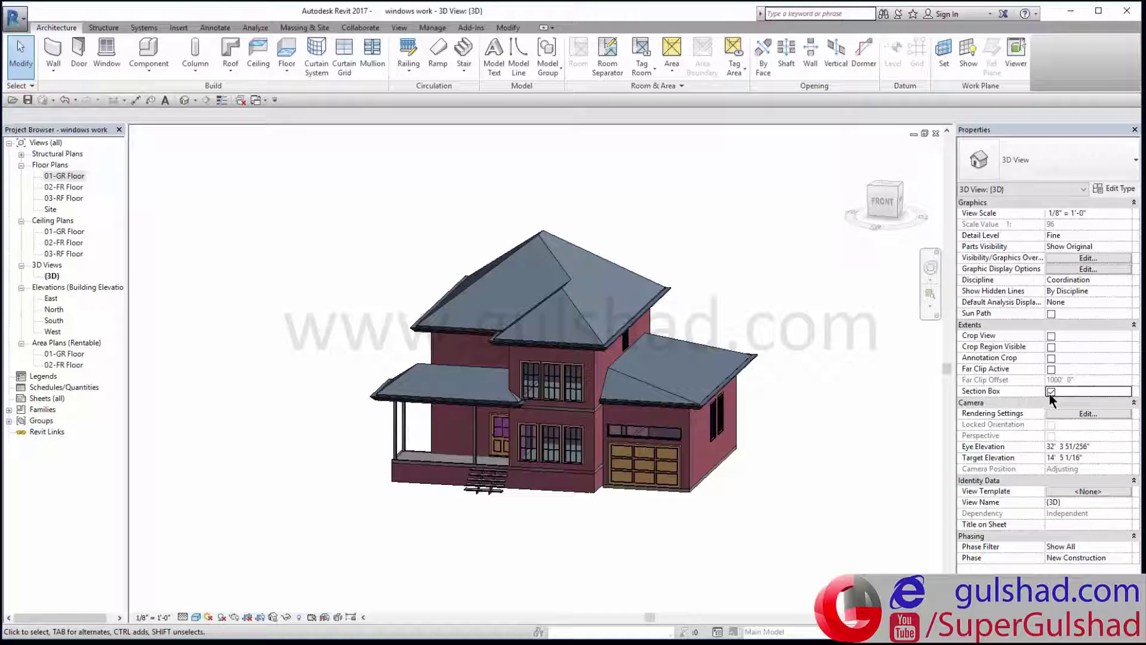
Step: From the FRONT view, lower the section box top to ground-floor height and orbit to an angled view
click(883, 203)
click(525, 242)
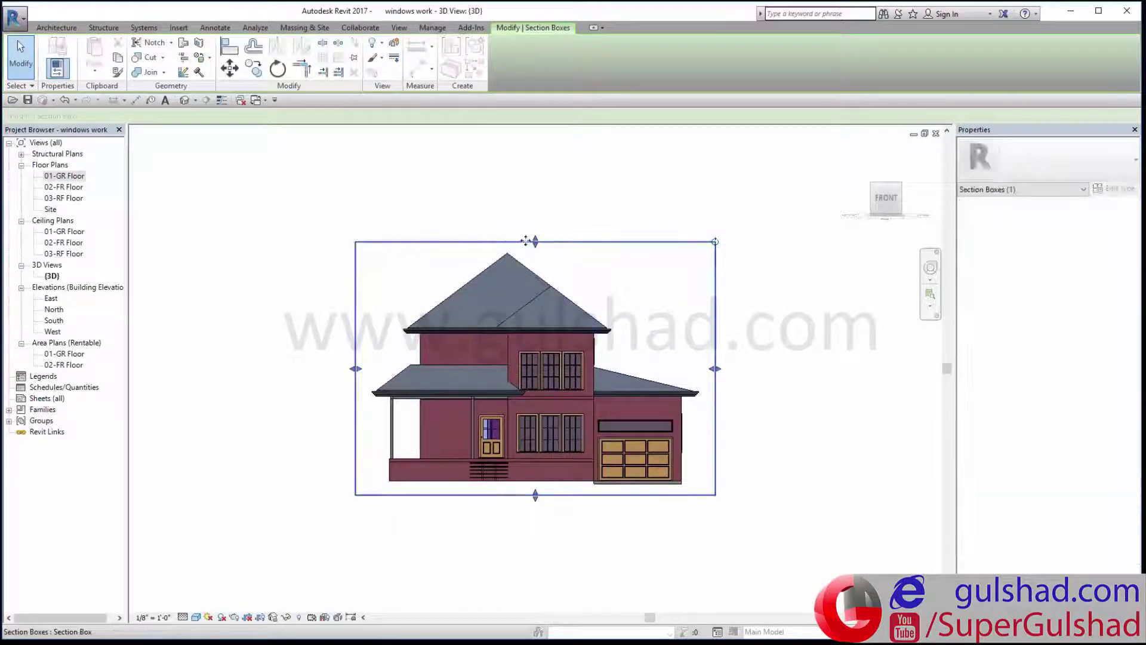
drag(525, 241, 531, 401)
click(734, 266)
shift+middle_drag(734, 267, 537, 480)
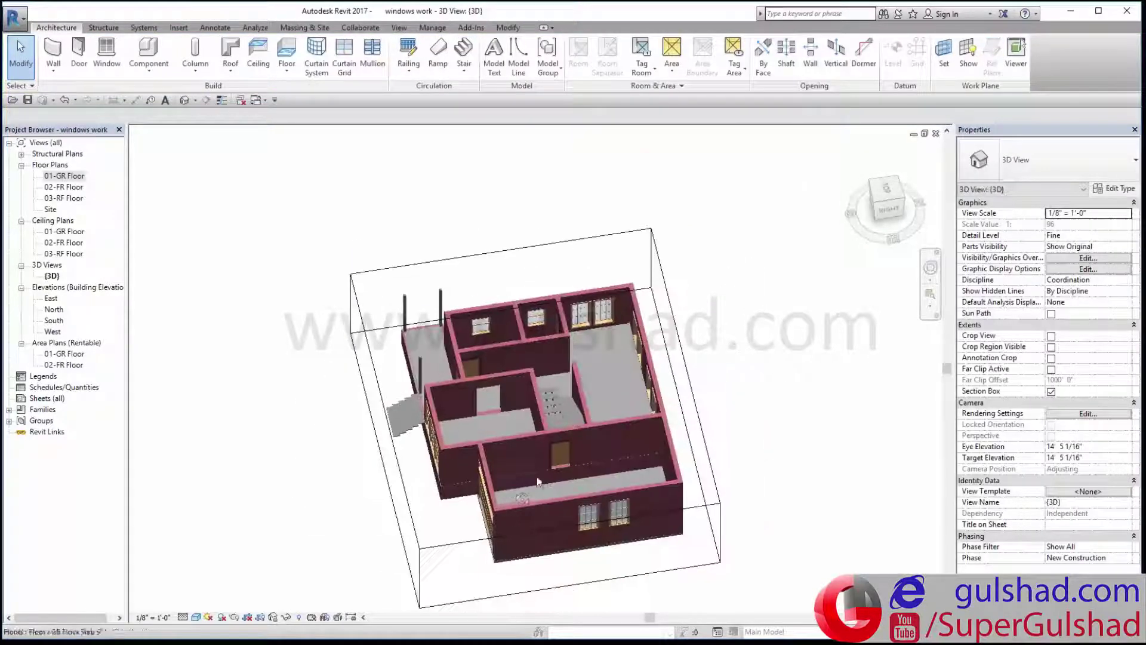
Step: Orbit and zoom around the cut 3D model, then open the 02-FR Floor plan
scroll(537, 480, up, 5)
scroll(663, 412, up, 2)
mouse_move(666, 409)
shift+middle_down()
mouse_move(707, 432)
mouse_move(730, 367)
mouse_move(567, 381)
mouse_move(670, 417)
mouse_move(517, 361)
mouse_move(717, 352)
mouse_move(417, 353)
mouse_move(413, 303)
mouse_move(485, 506)
mouse_move(669, 389)
mouse_move(829, 234)
mouse_move(851, 234)
mouse_move(600, 284)
mouse_move(500, 501)
shift+middle_up()
scroll(566, 381, up, 5)
scroll(517, 360, up, 3)
scroll(717, 352, down, 3)
scroll(485, 506, down, 3)
scroll(851, 234, up, 2)
scroll(600, 284, down, 3)
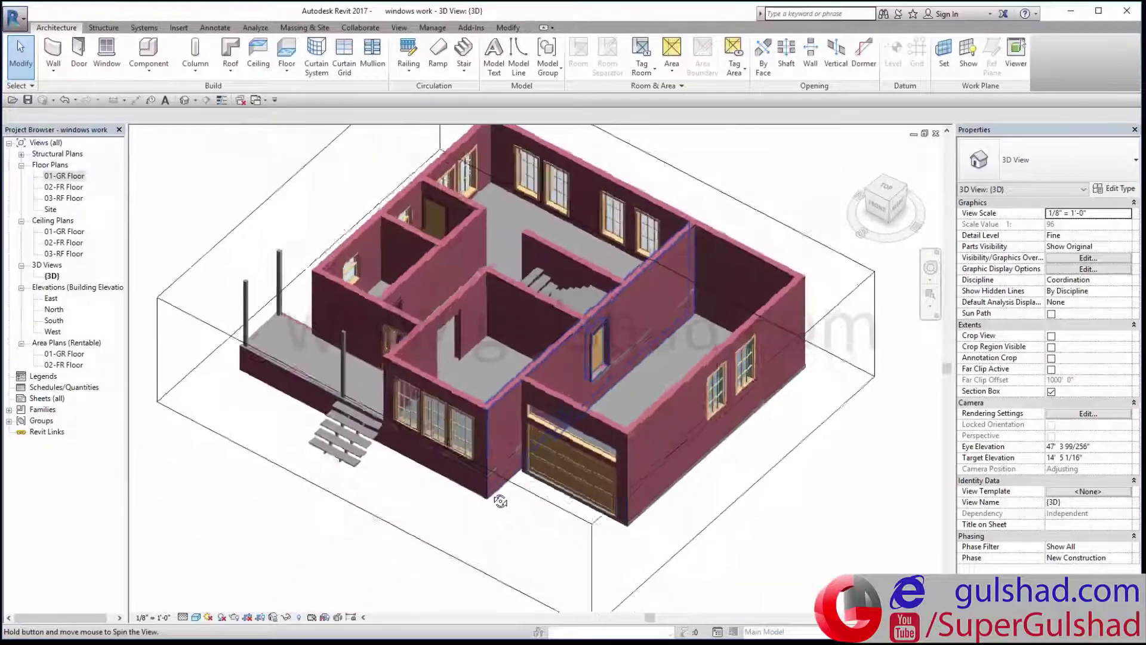
scroll(537, 376, up, 2)
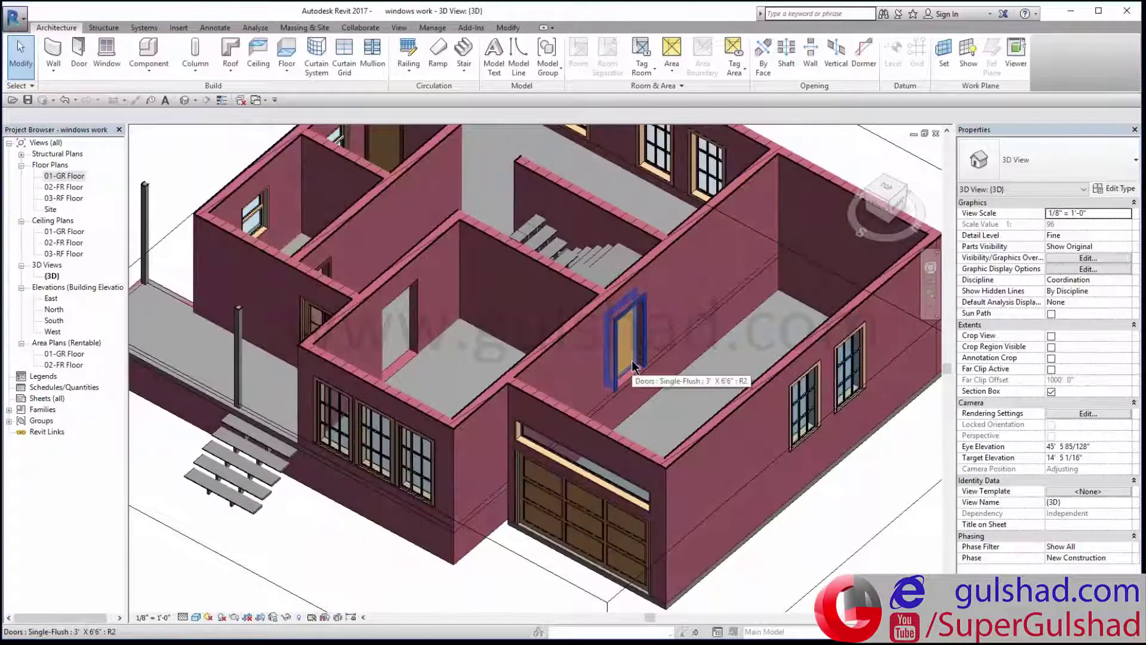
double_click(57, 187)
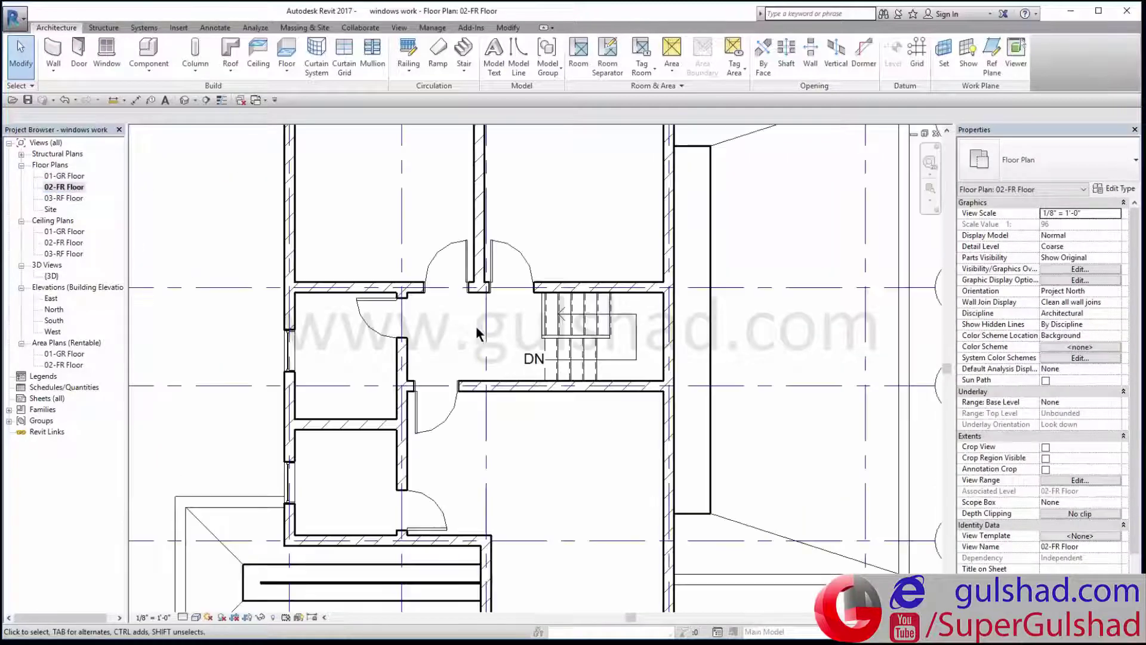
Step: Draw building section Section 1 east–west across the stairwell on 02-FR Floor
scroll(477, 325, down, 3)
scroll(640, 346, up, 2)
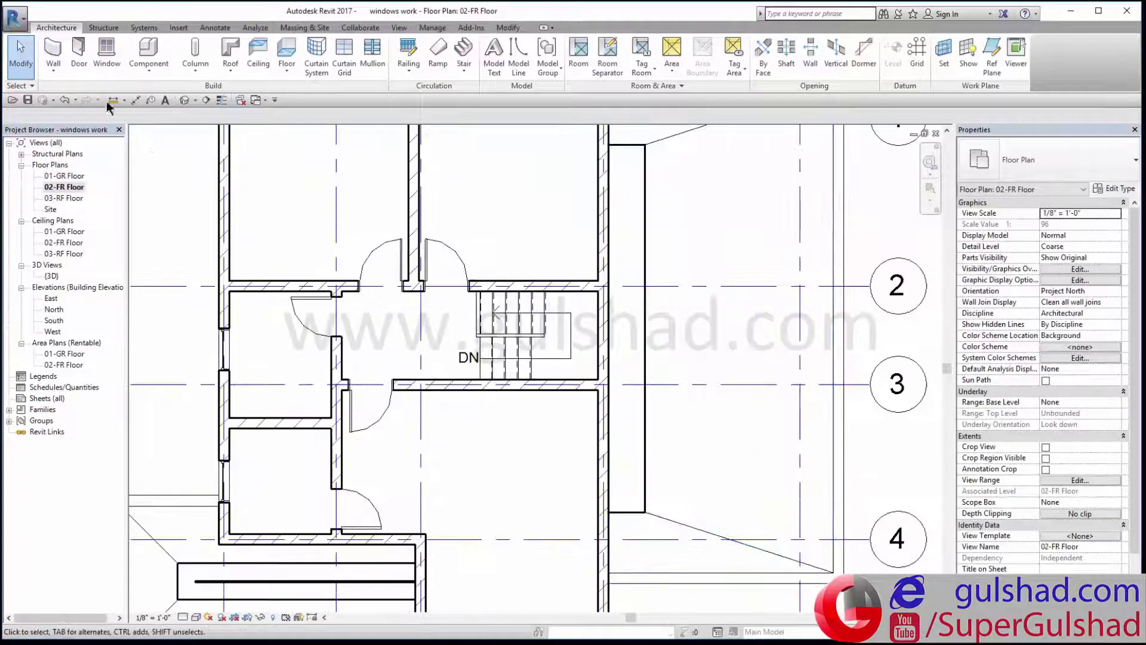
click(206, 100)
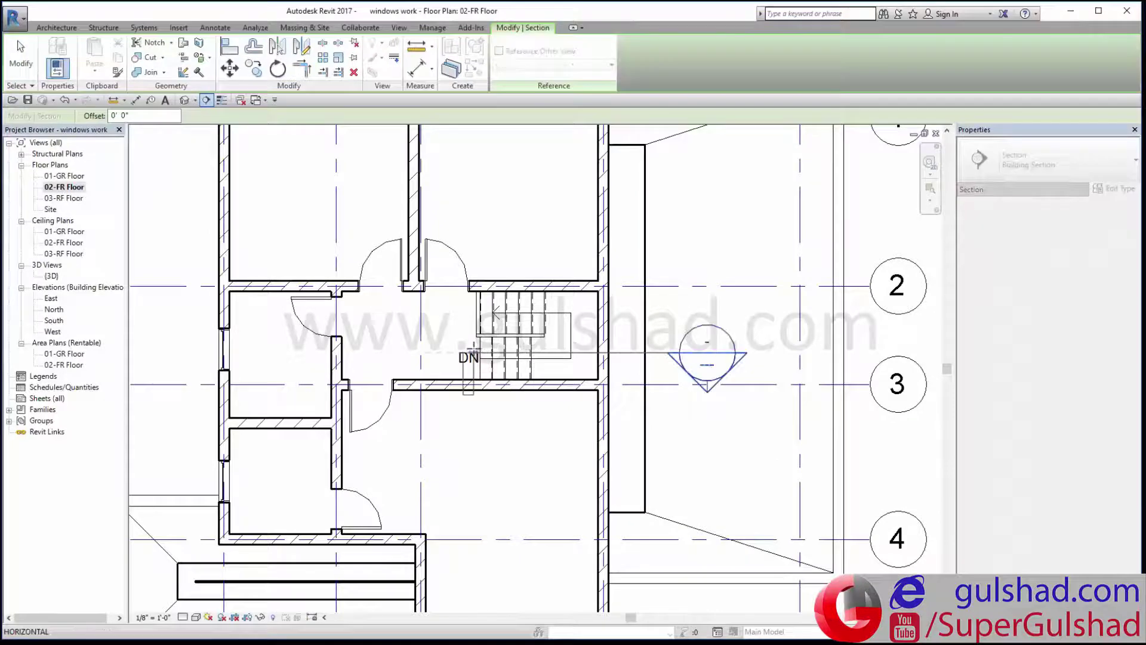
click(394, 360)
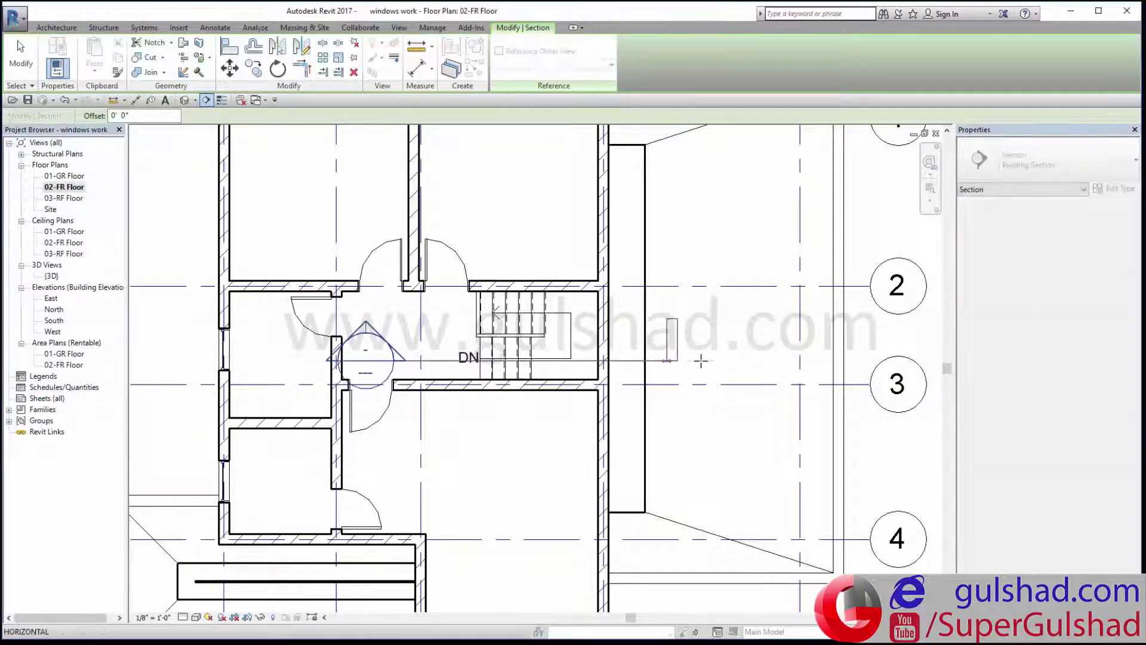
key(Escape)
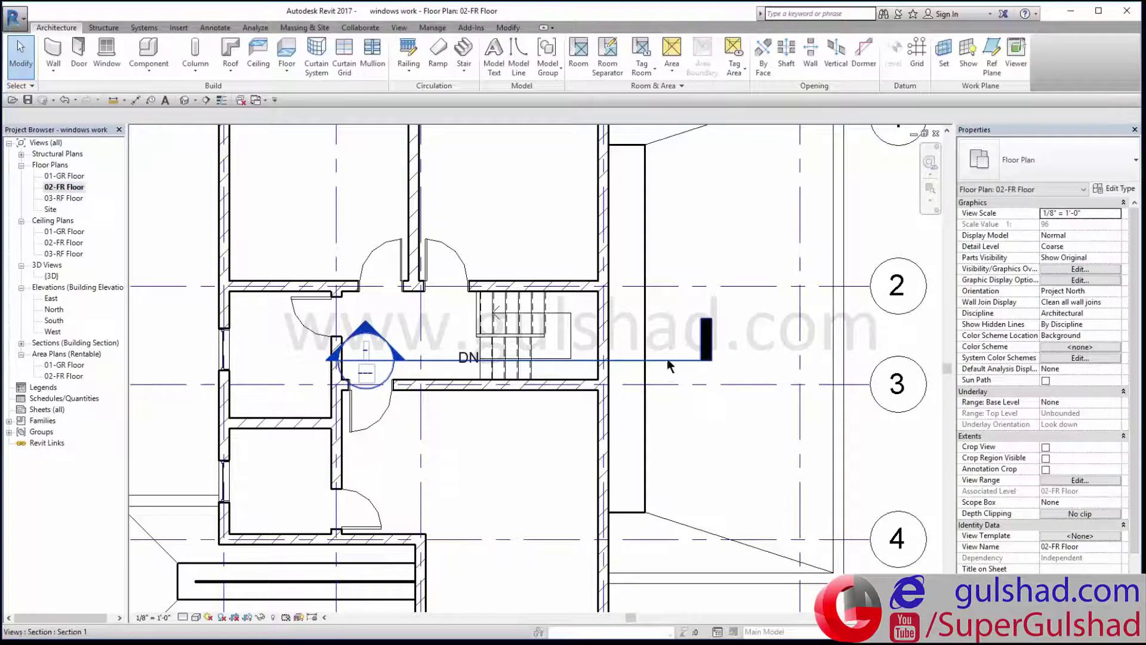
double_click(366, 337)
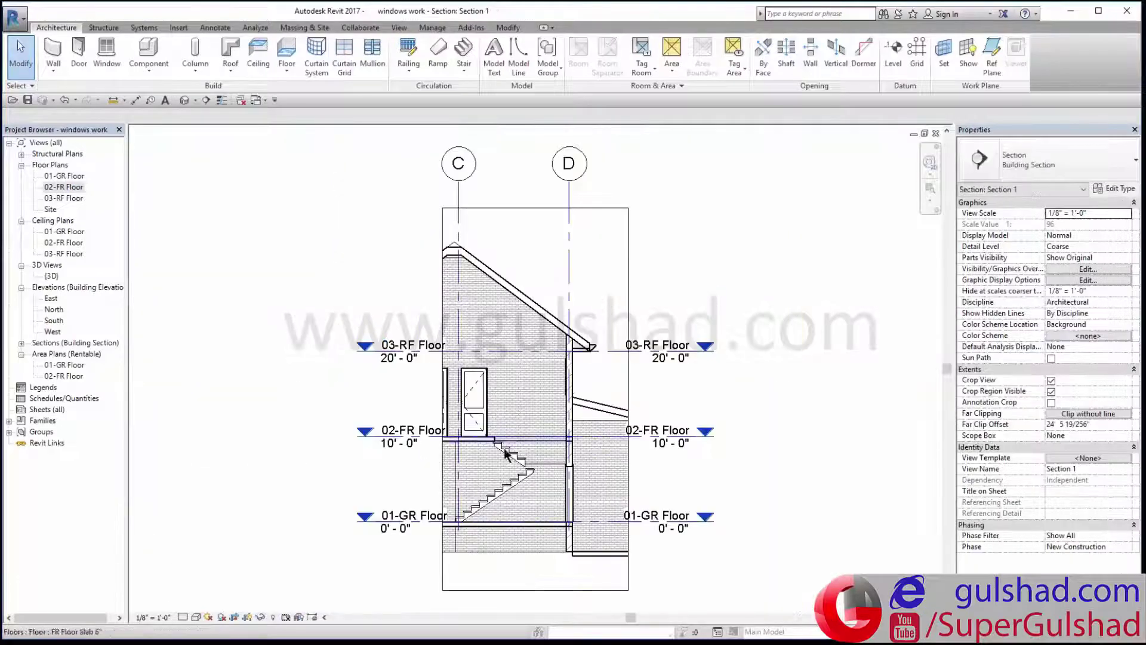
scroll(492, 453, up, 5)
middle_drag(492, 500, 491, 411)
scroll(491, 411, up, 3)
scroll(538, 372, up, 3)
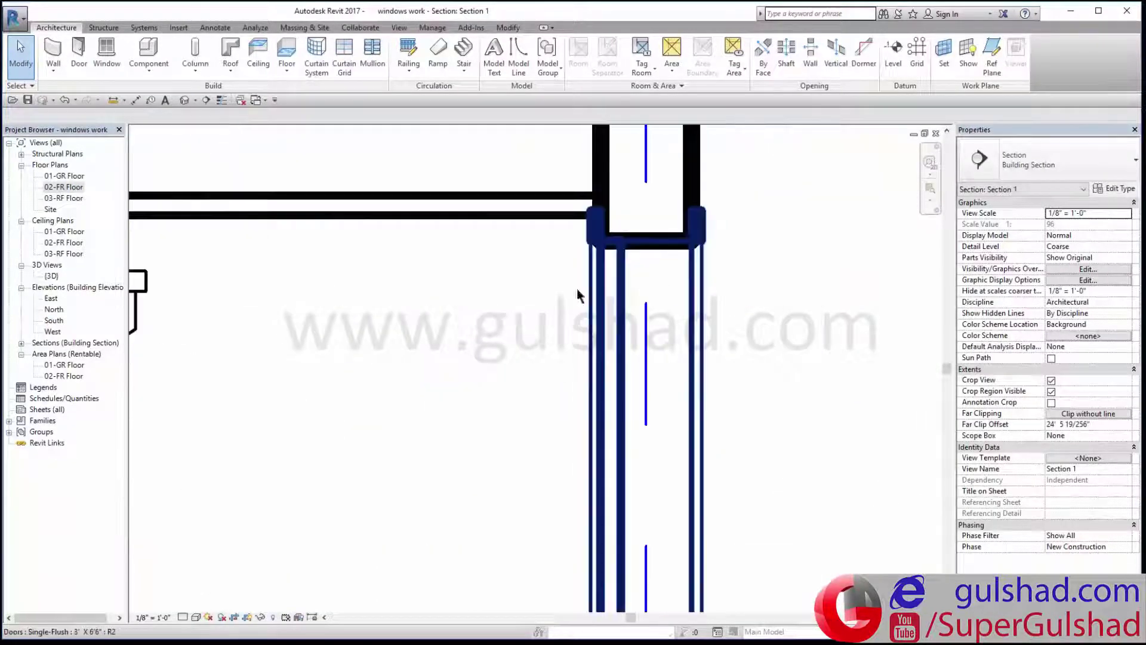
scroll(577, 288, up, 3)
click(543, 217)
click(600, 311)
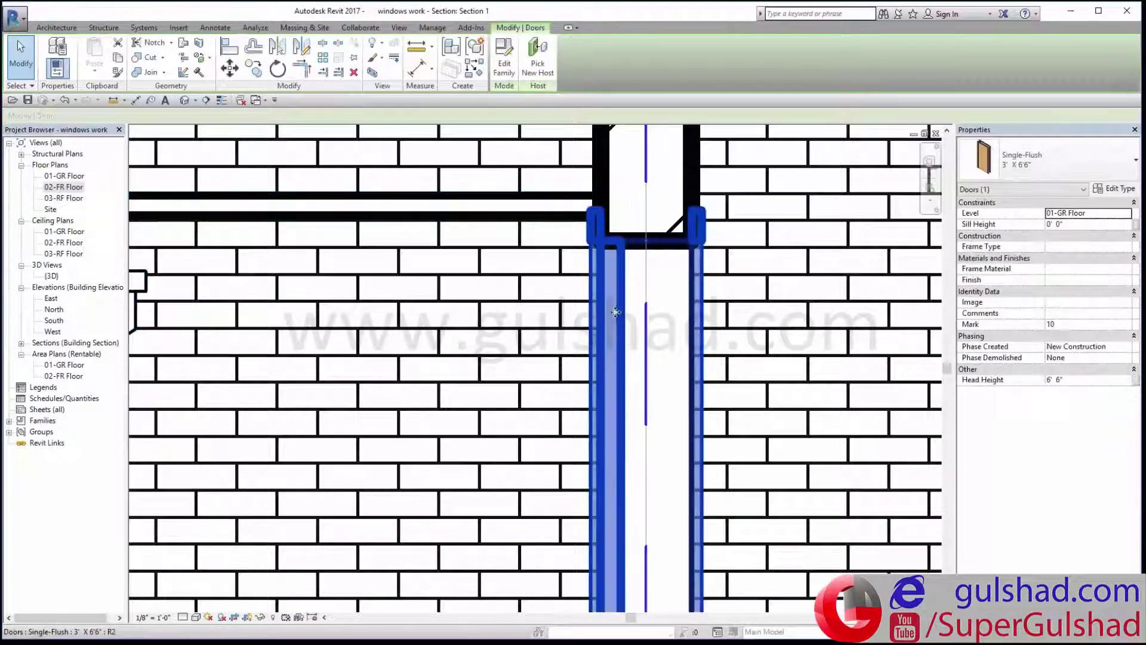
scroll(654, 328, down, 3)
scroll(654, 328, down, 2)
key(Escape)
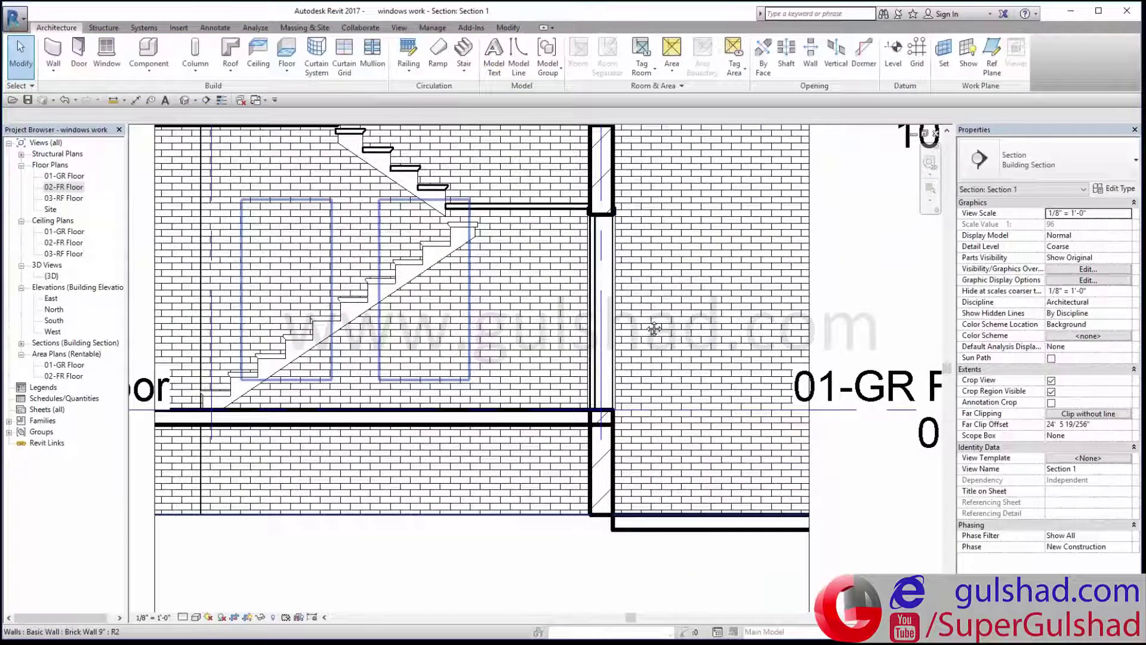
scroll(654, 328, down, 2)
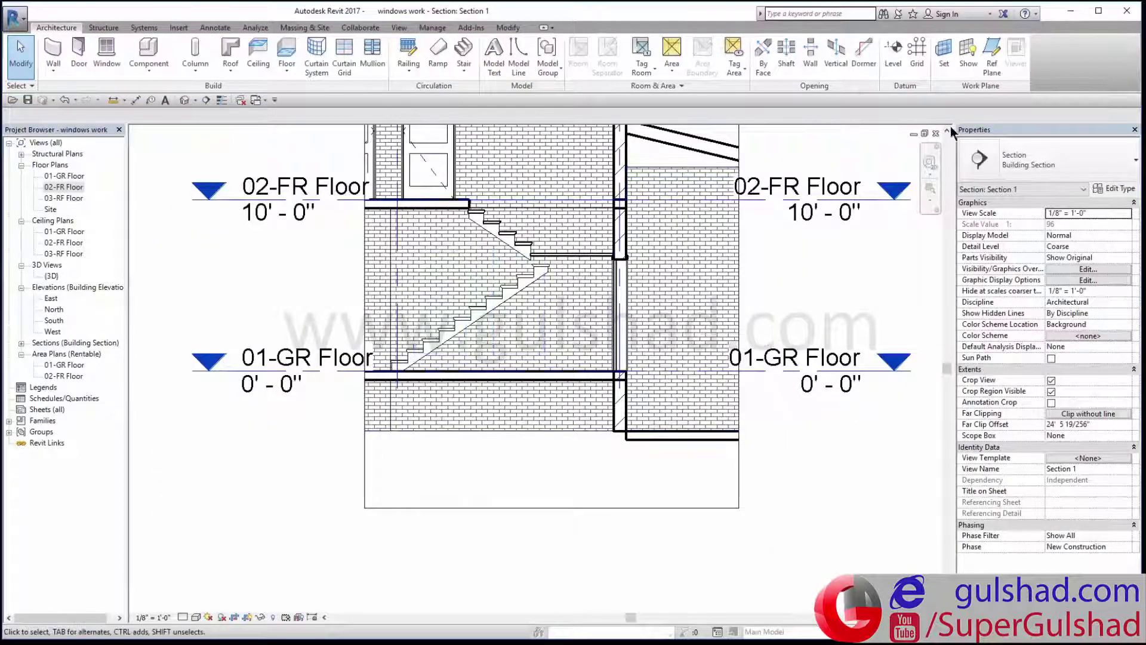
click(935, 135)
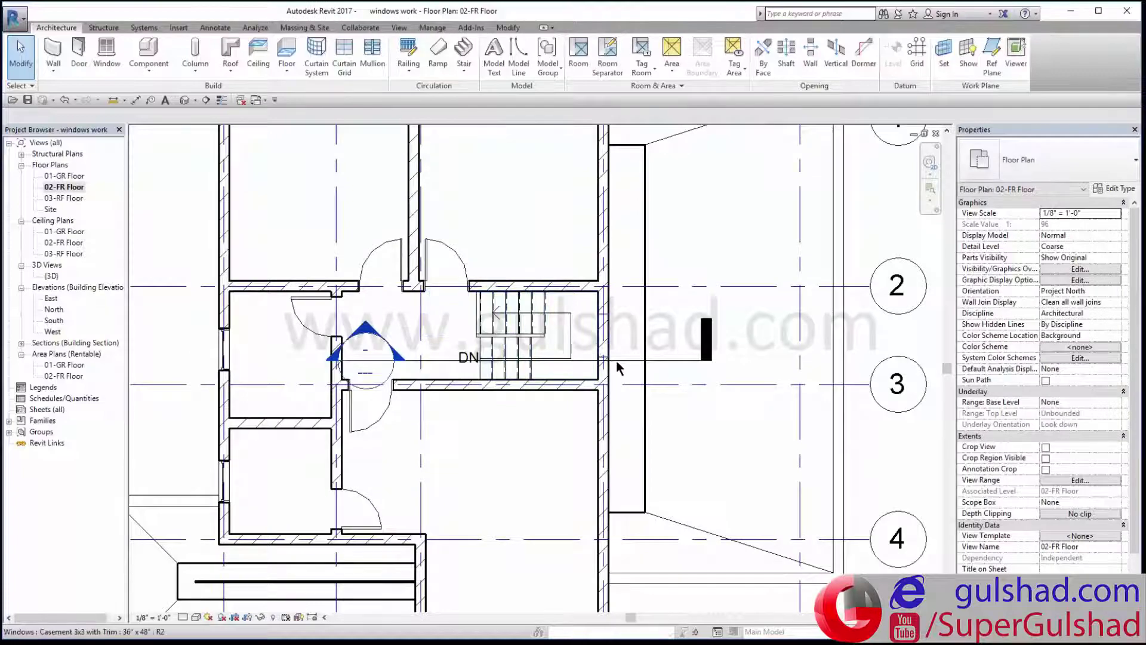
scroll(616, 361, down, 3)
Step: In the {3D} view, switch Section Box off to show the full two-storey house with hipped roofs
click(184, 100)
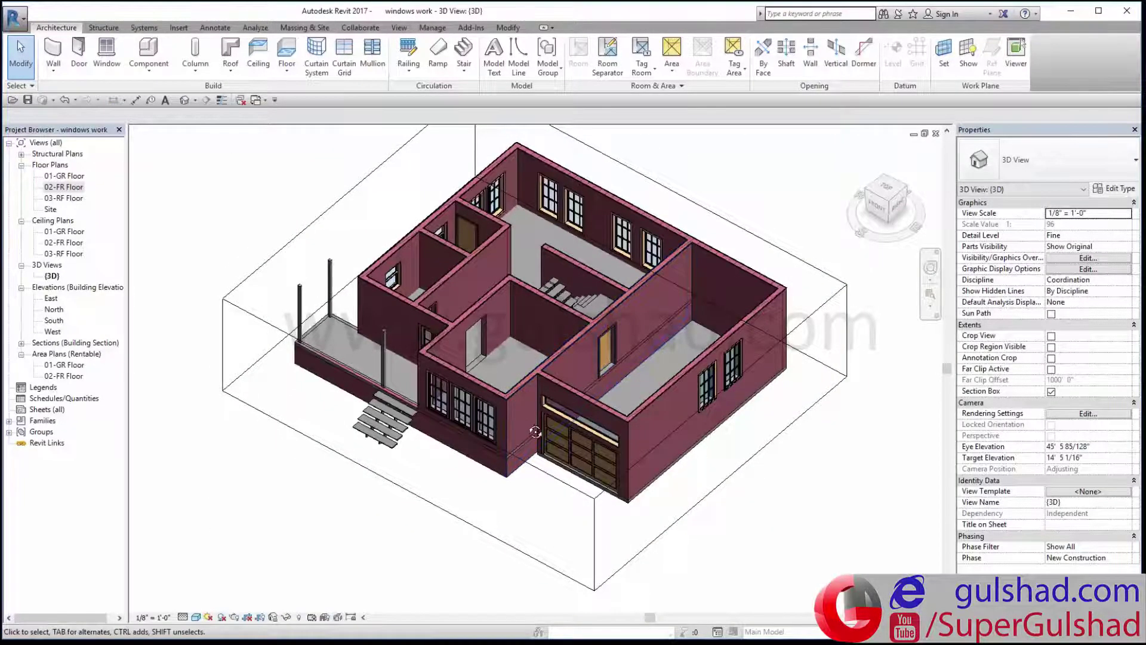
shift+middle_drag(536, 432, 564, 452)
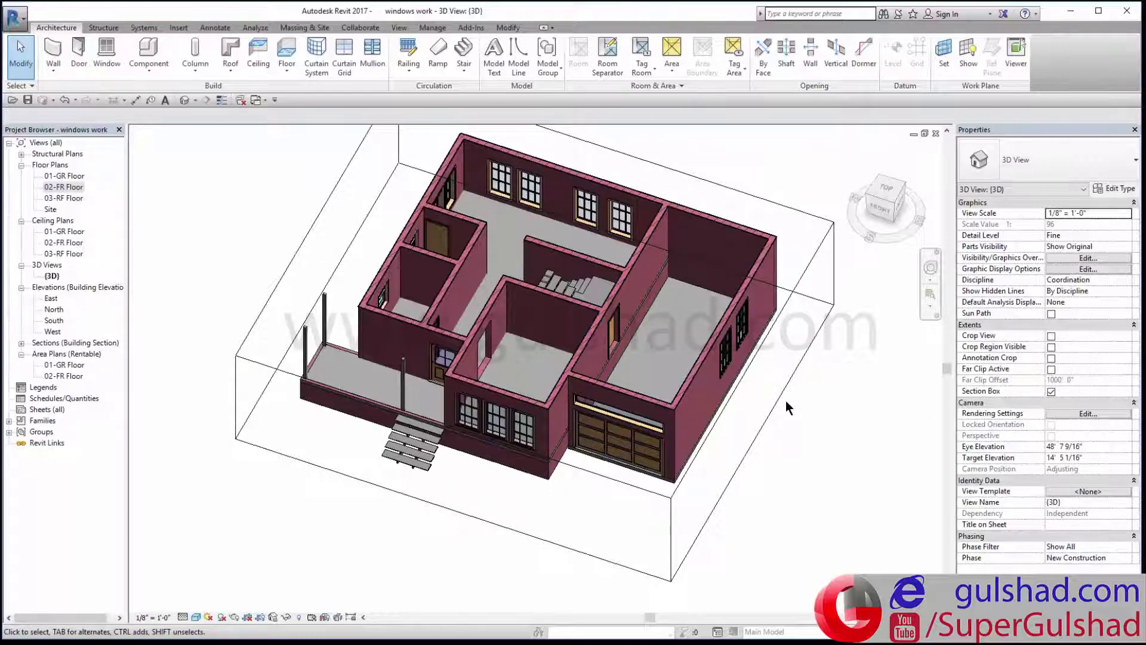
click(769, 411)
key(Escape)
click(1051, 391)
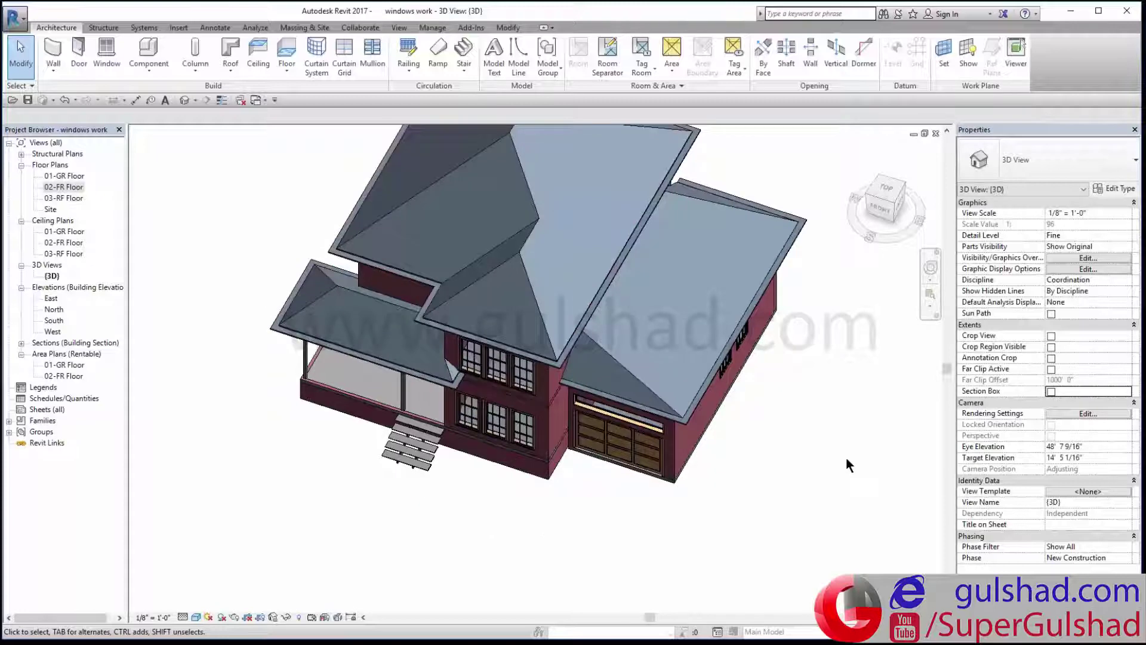
scroll(847, 456, down, 2)
shift+middle_drag(749, 489, 570, 444)
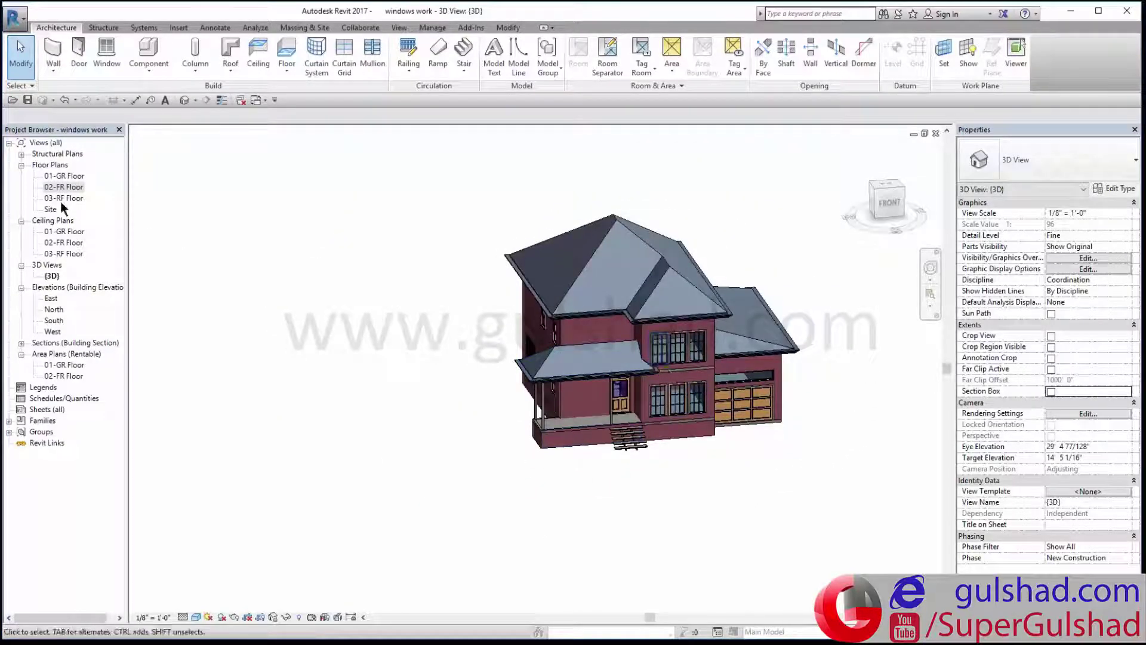
double_click(60, 177)
scroll(557, 370, down, 3)
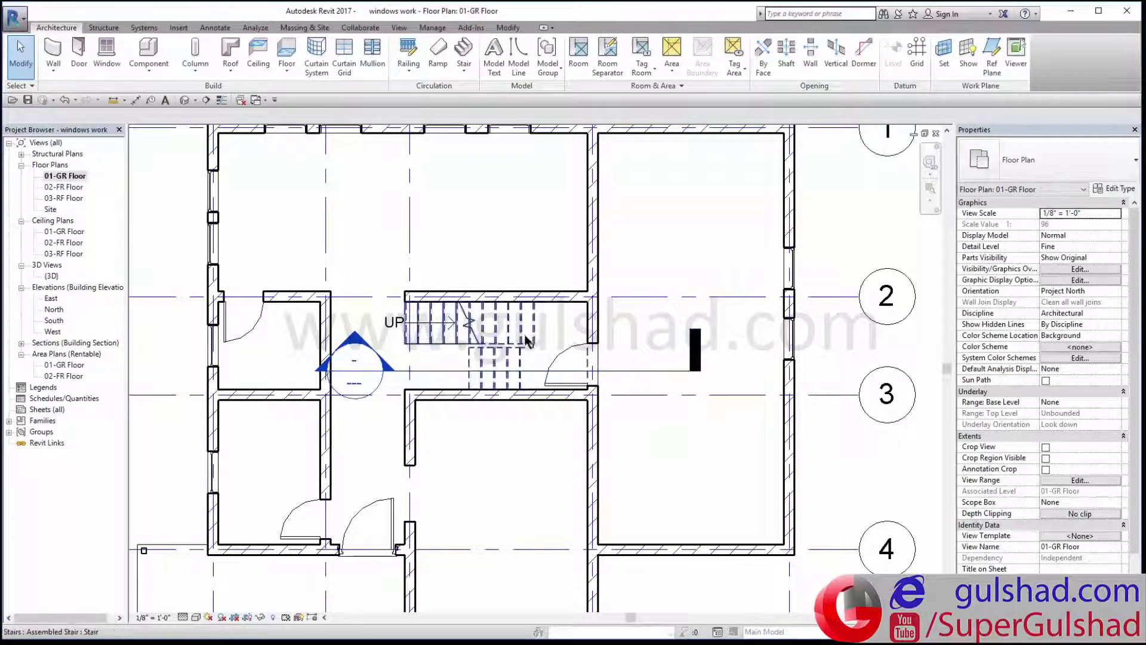
middle_drag(644, 457, 618, 395)
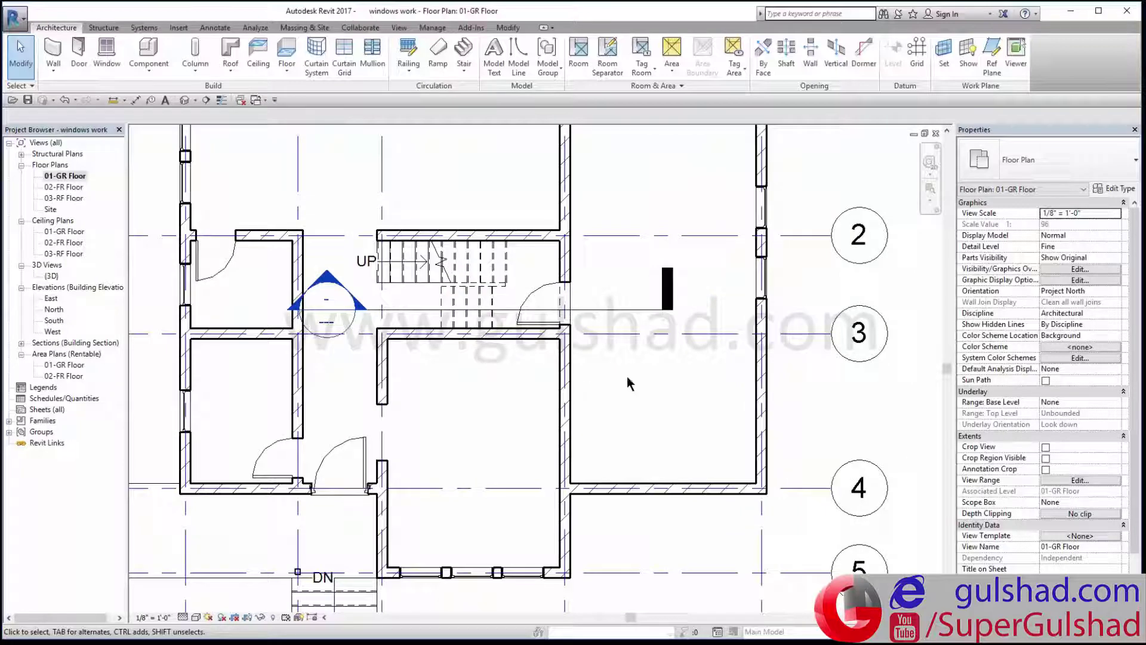
middle_drag(566, 457, 563, 359)
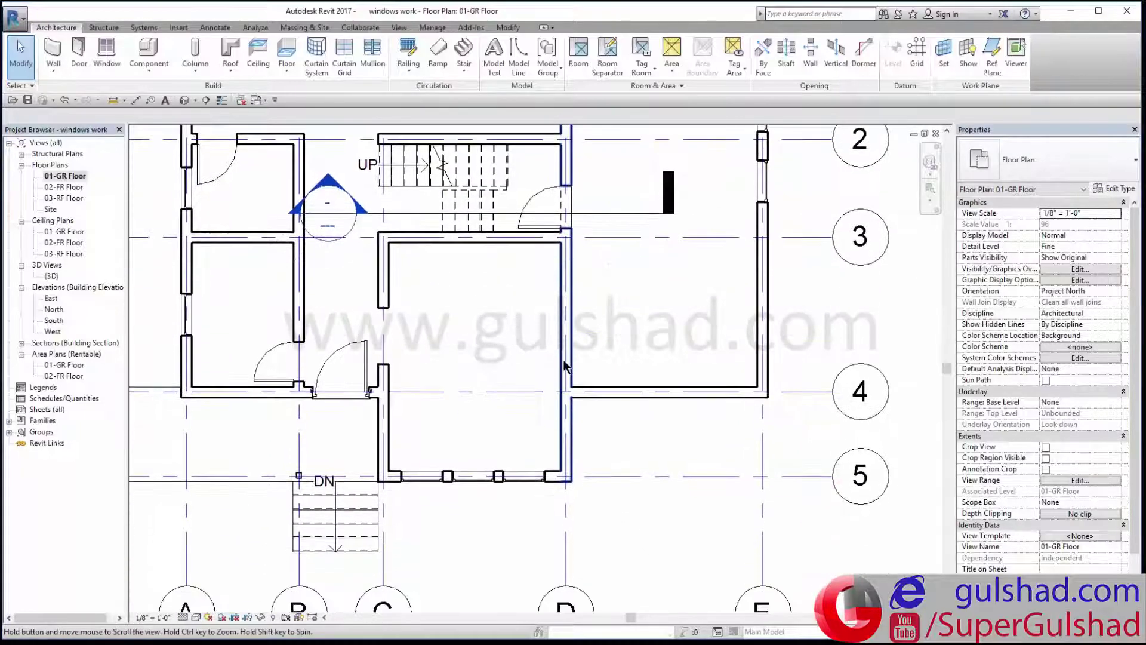
scroll(583, 218, up, 2)
mouse_move(583, 217)
middle_down()
mouse_move(673, 395)
mouse_move(633, 356)
middle_up()
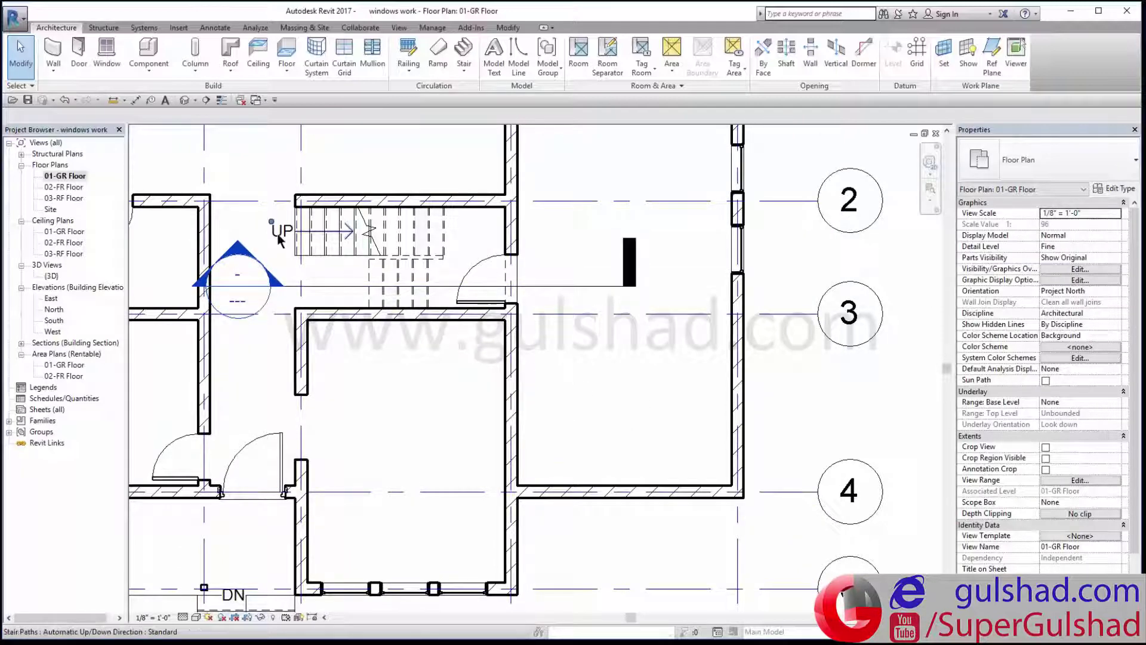
scroll(482, 347, down, 1)
middle_drag(483, 348, 524, 316)
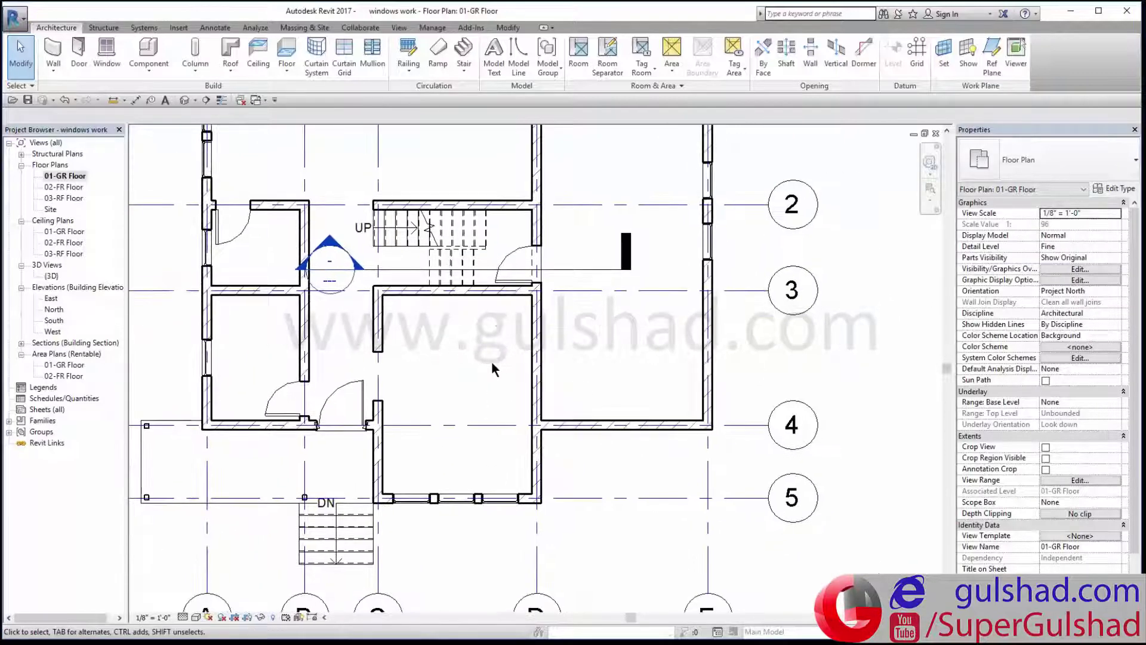
Step: In the {3D} view, turn Section Box back on and lower its top to ground-floor level from FRONT
click(184, 100)
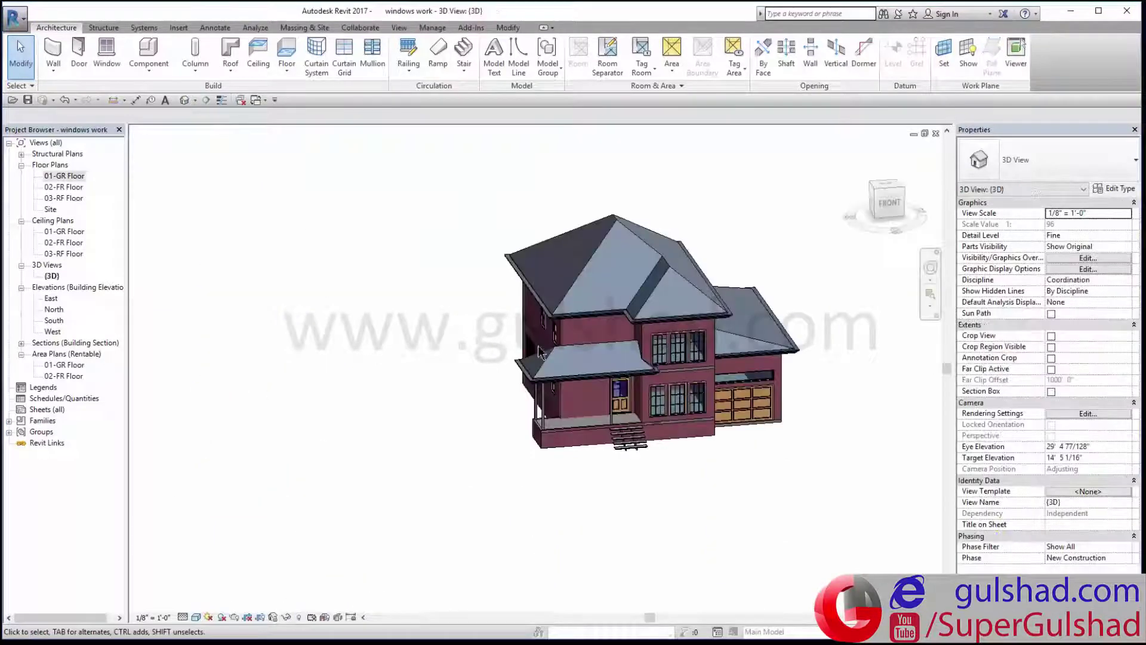
click(1052, 391)
click(877, 208)
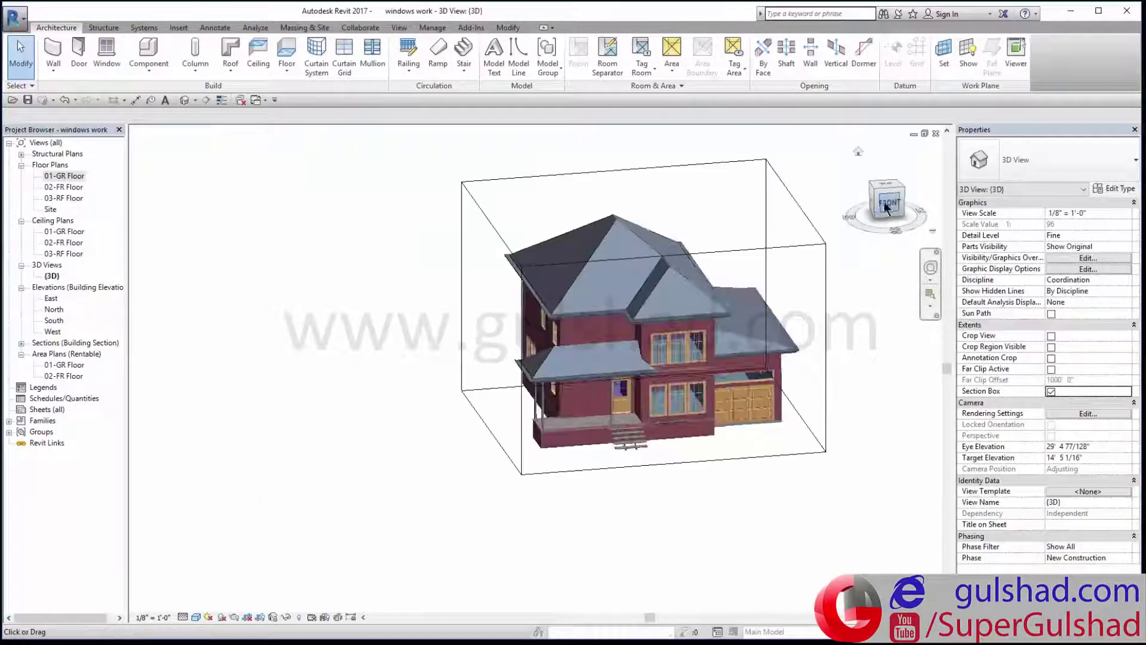
click(621, 242)
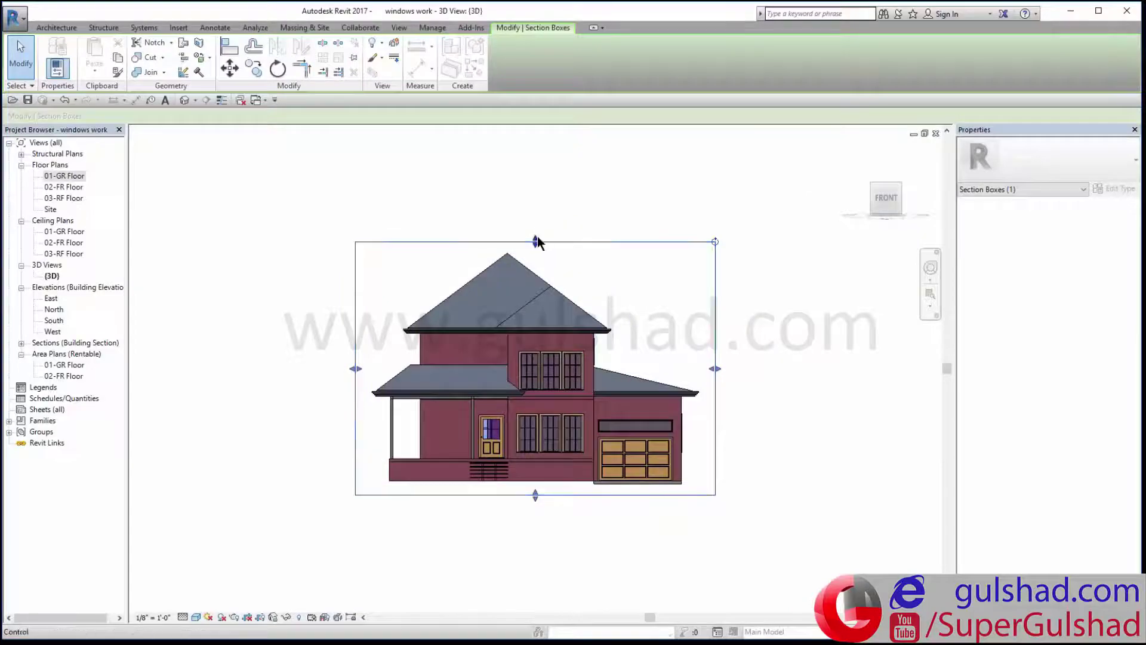
drag(535, 241, 535, 379)
click(632, 247)
mouse_move(633, 247)
shift+middle_down()
mouse_move(500, 463)
mouse_move(500, 429)
shift+middle_up()
Step: Zoom in on the rooms beside the garage and front steps, then open the 01-GR Floor plan
scroll(499, 462, up, 3)
scroll(500, 429, up, 5)
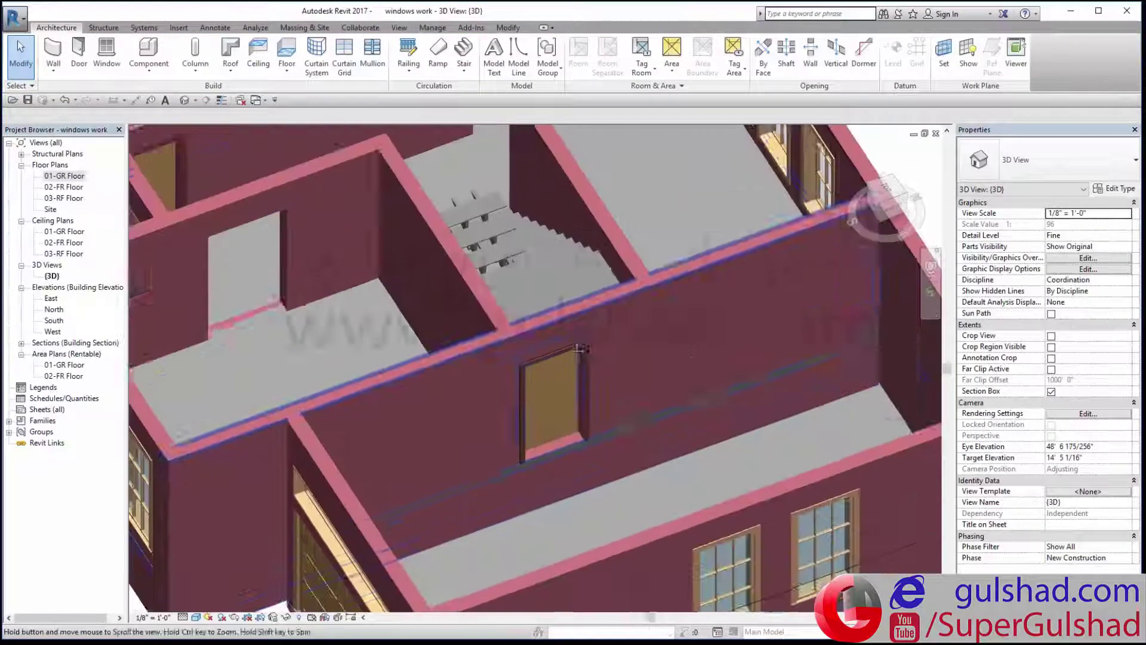
scroll(661, 309, down, 3)
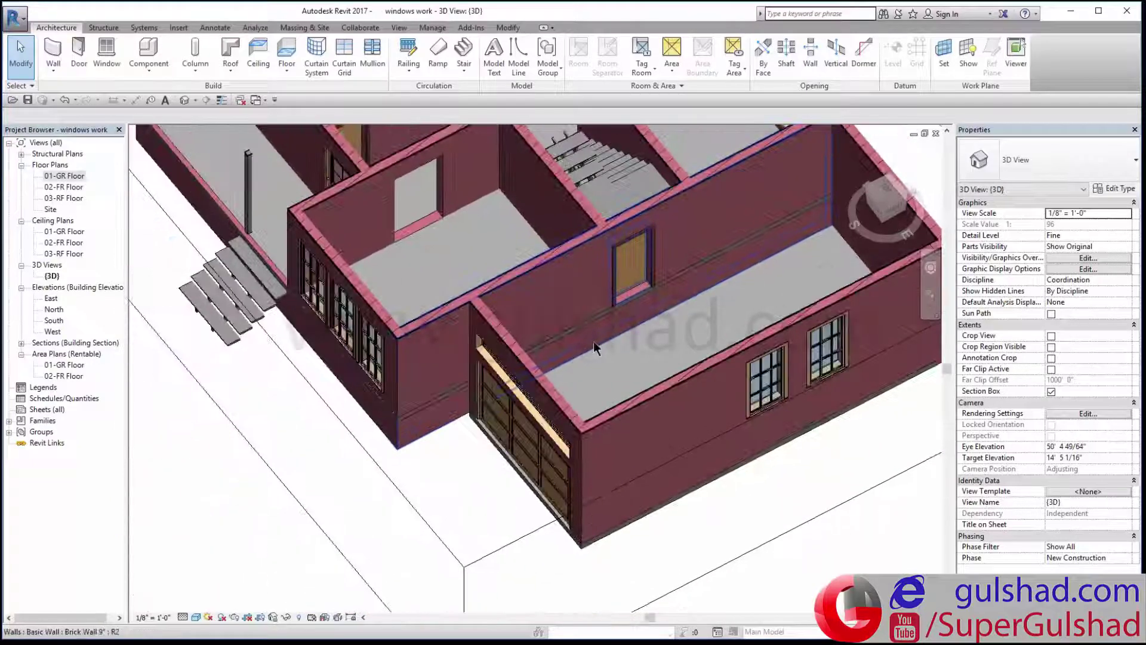
scroll(249, 306, up, 2)
scroll(249, 307, up, 2)
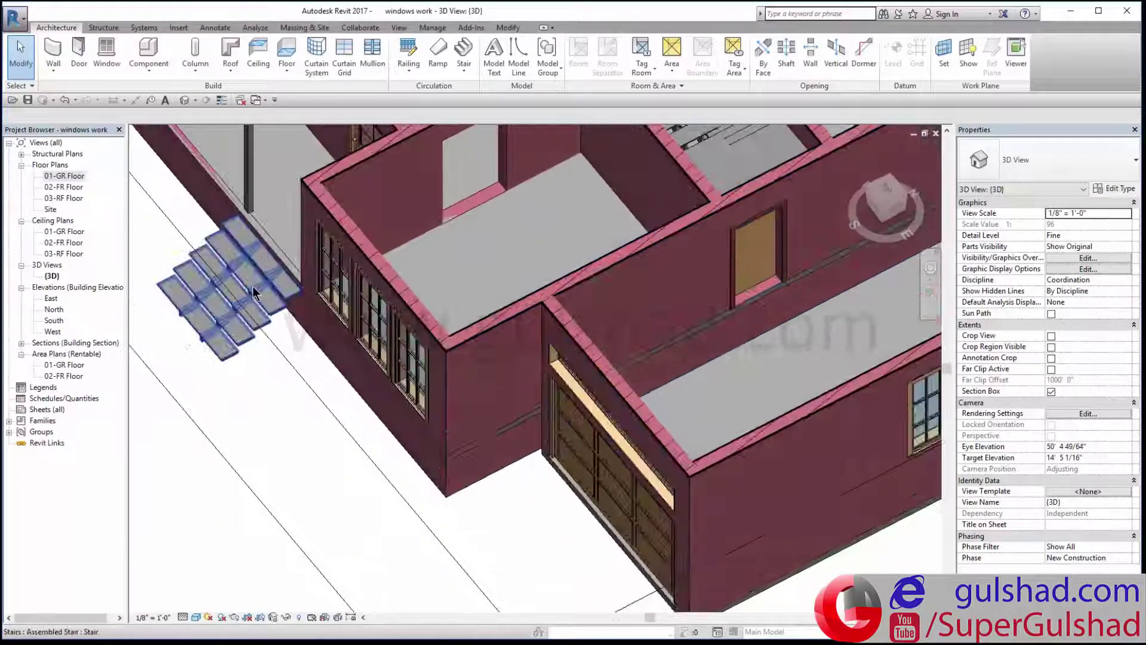
double_click(63, 177)
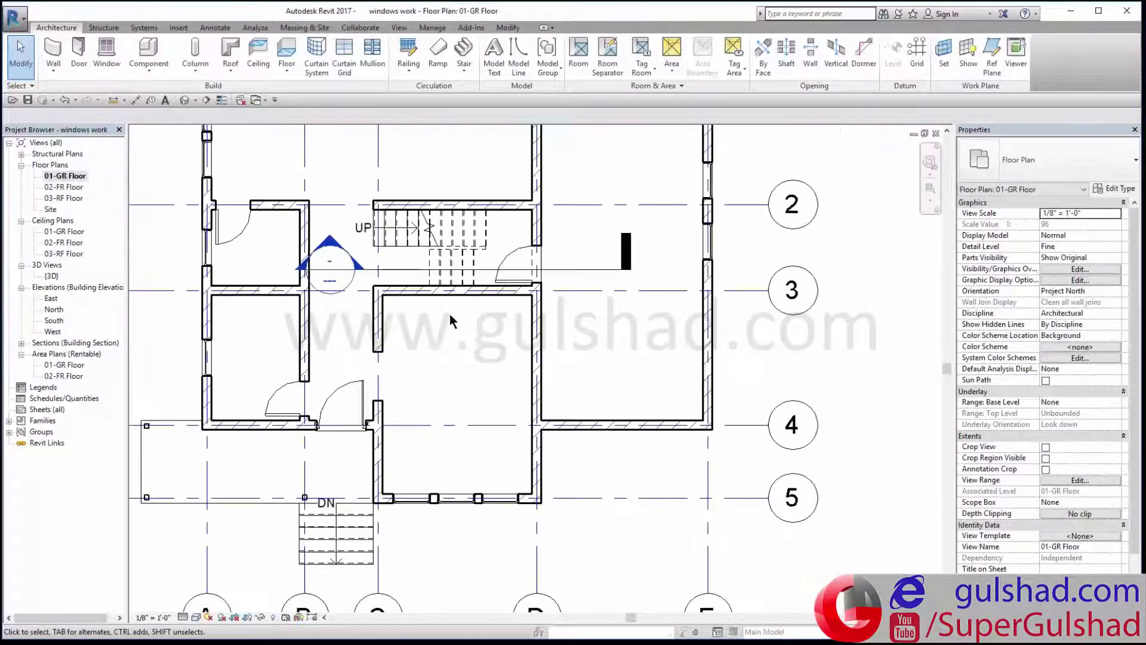
scroll(354, 539, up, 2)
click(370, 550)
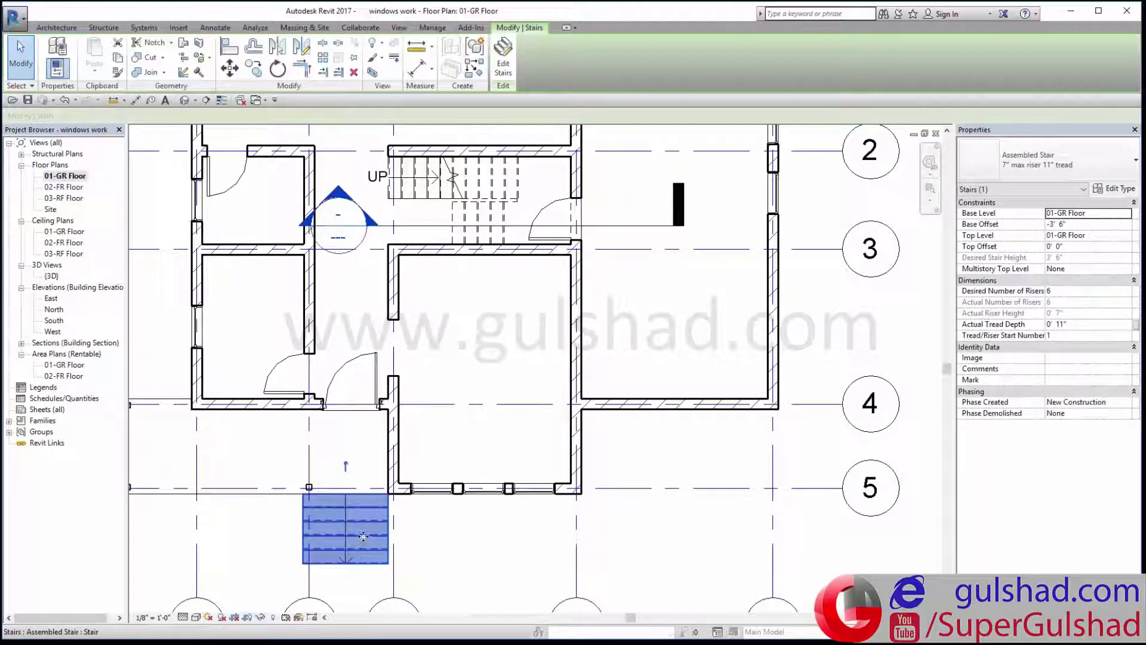
right_click(363, 536)
click(397, 352)
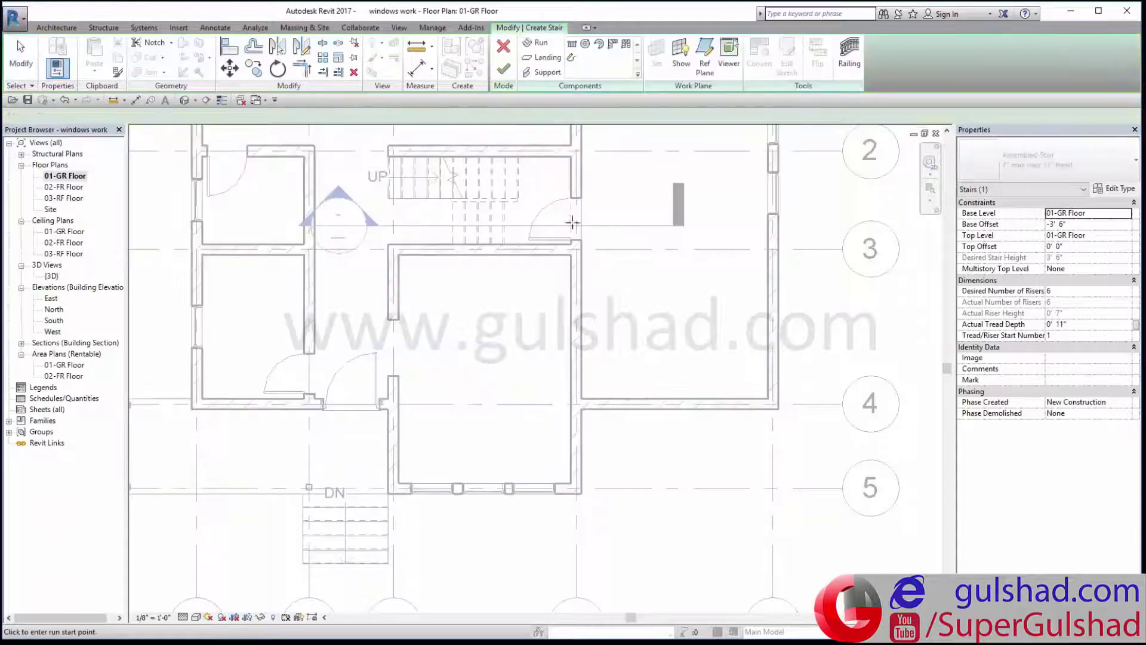
scroll(597, 218, up, 3)
middle_drag(686, 269, 544, 291)
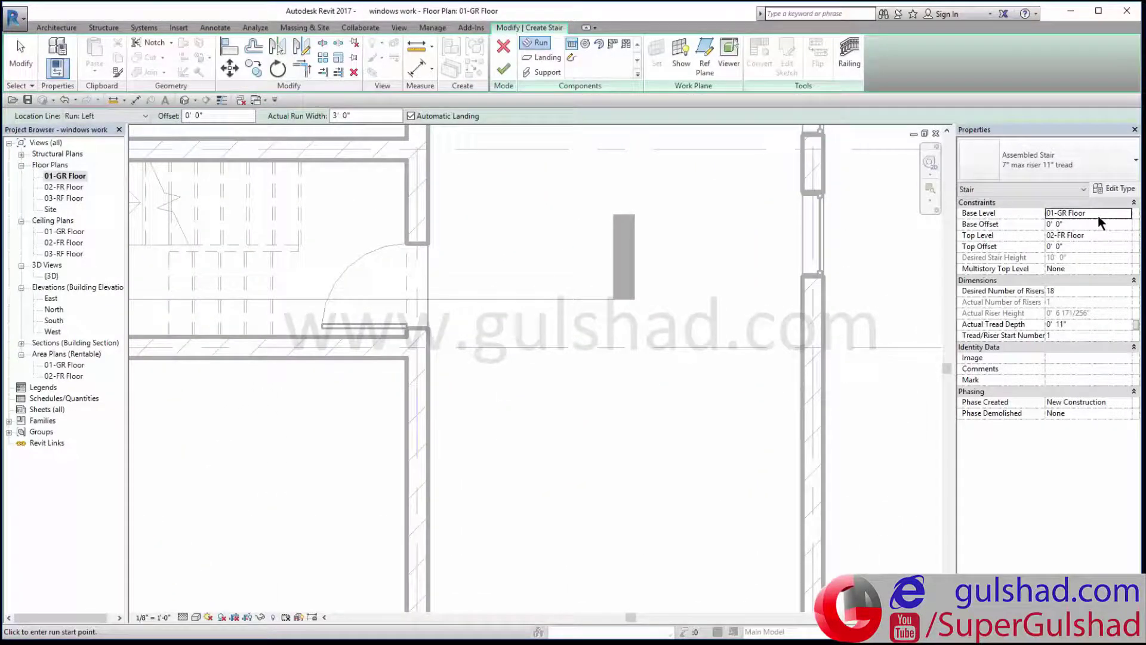
click(1086, 235)
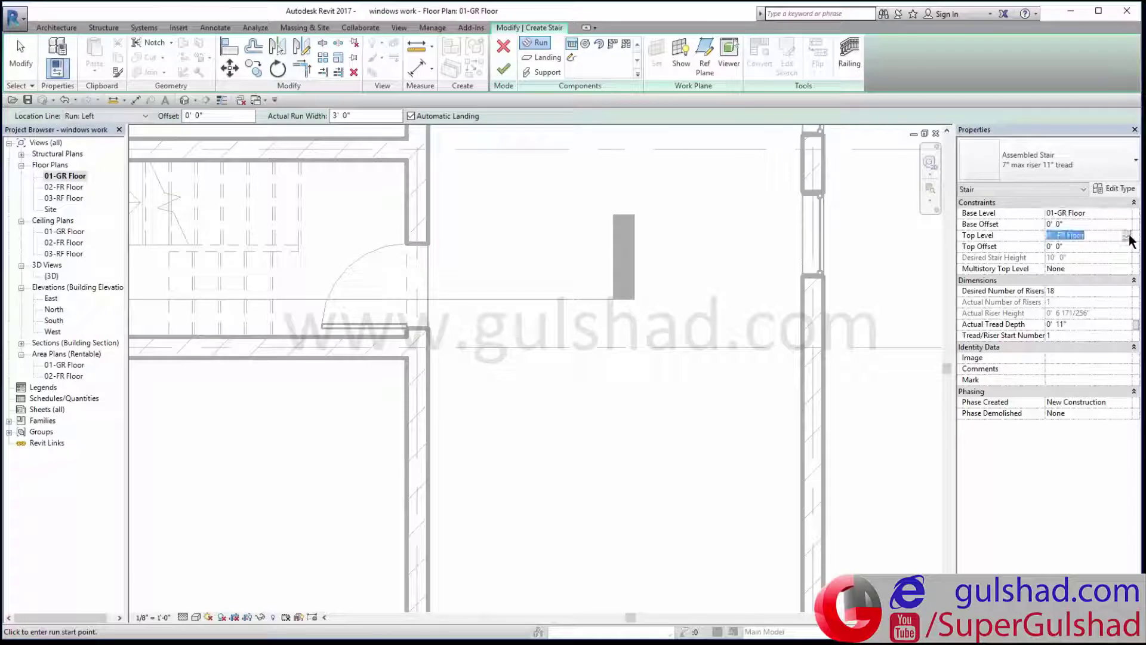
click(1126, 235)
click(1073, 255)
text(3)
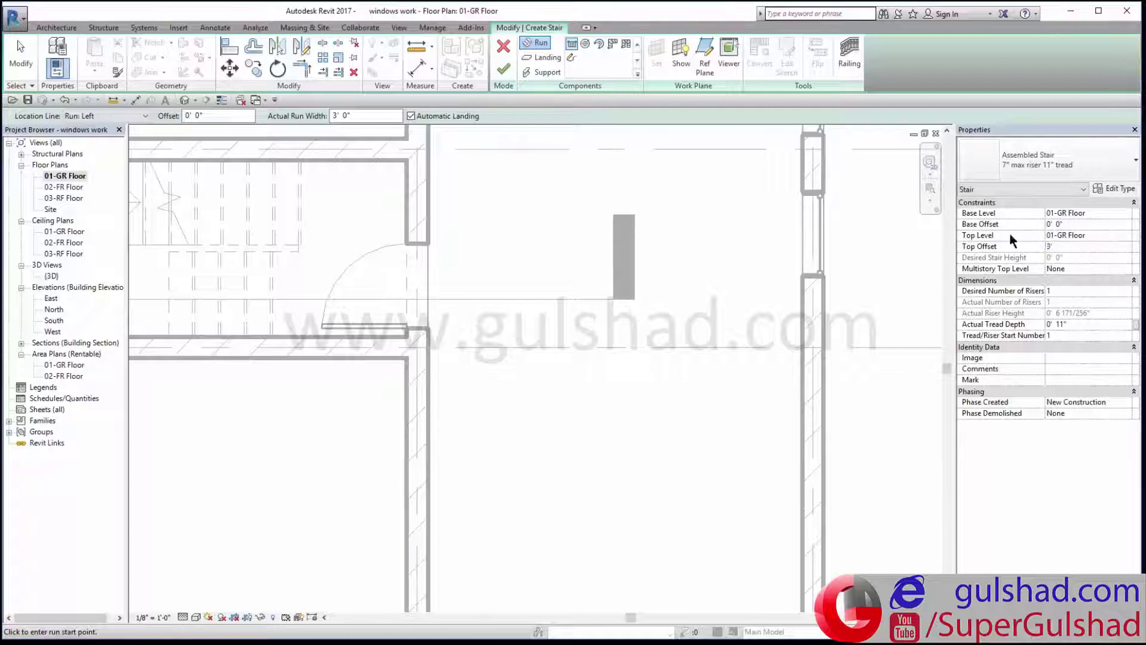
scroll(499, 284, down, 2)
scroll(517, 297, down, 2)
scroll(501, 335, down, 1)
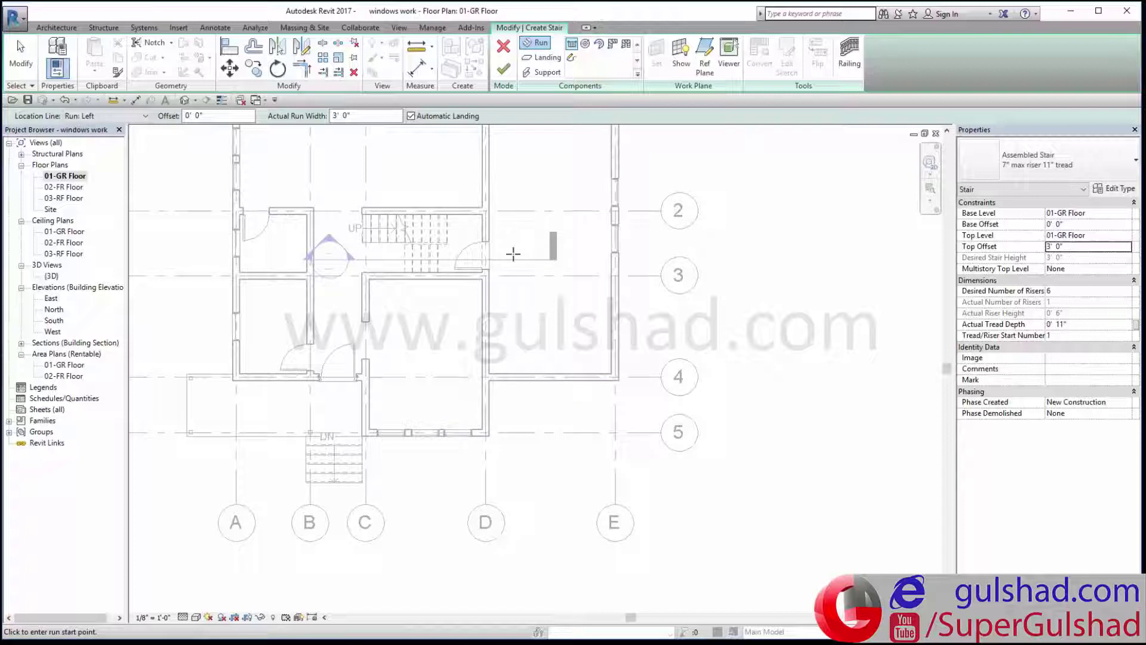
click(503, 46)
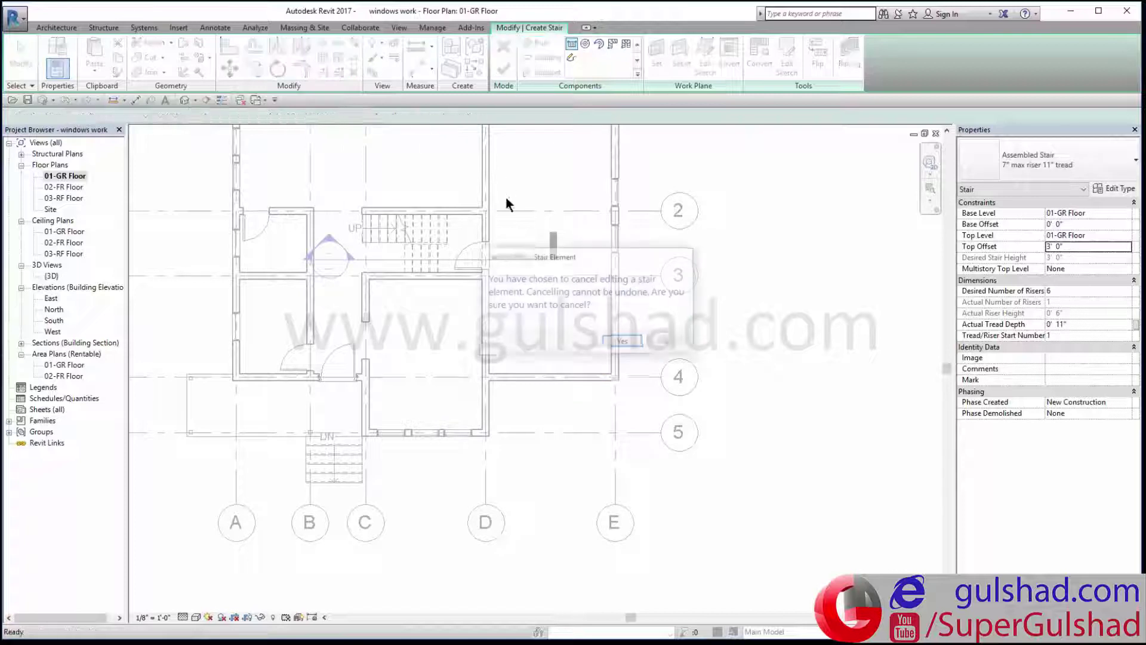
click(623, 342)
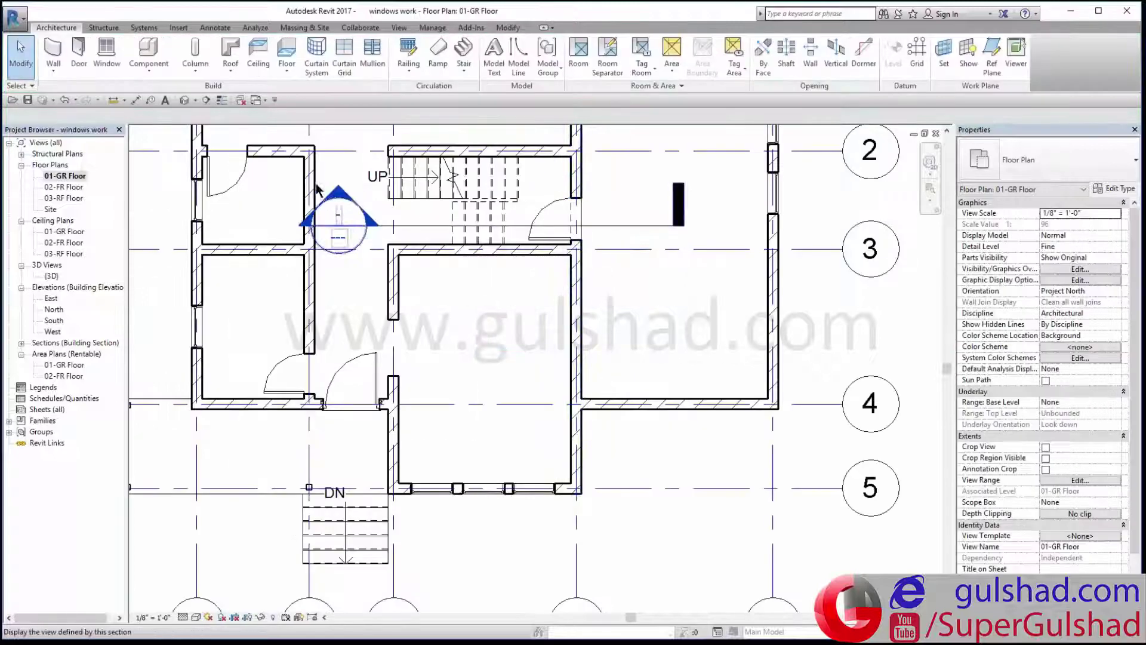
Step: In Section 1, drag the crop region's right edge outward to widen it
double_click(340, 197)
scroll(561, 454, up, 2)
scroll(572, 442, up, 2)
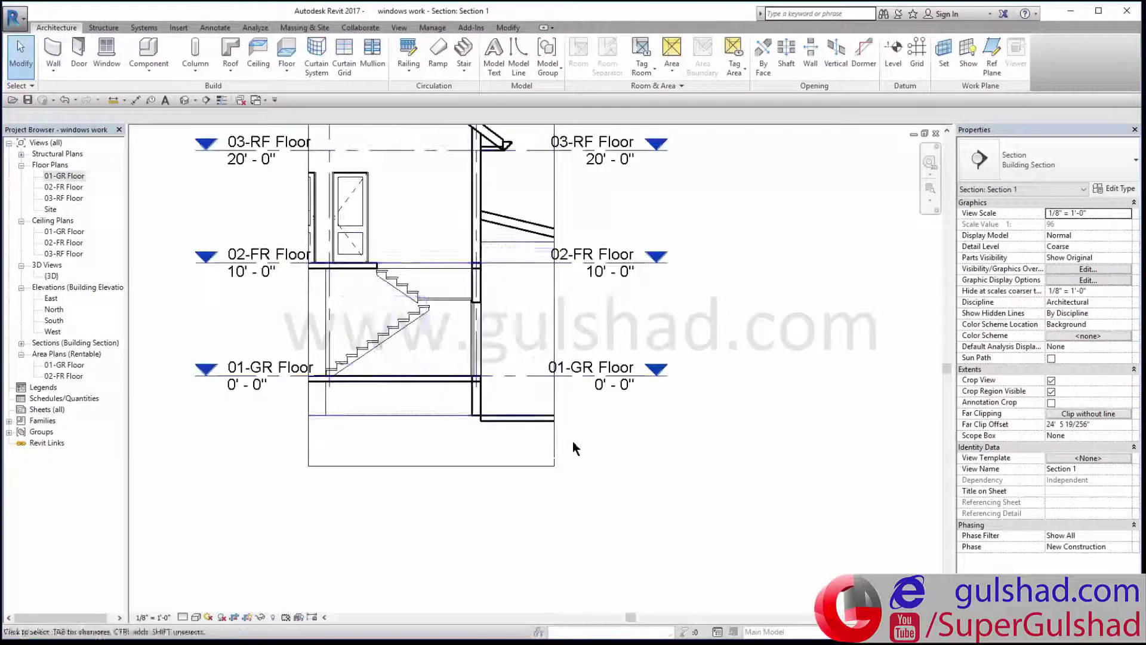
scroll(550, 460, up, 2)
click(550, 460)
drag(555, 220, 696, 233)
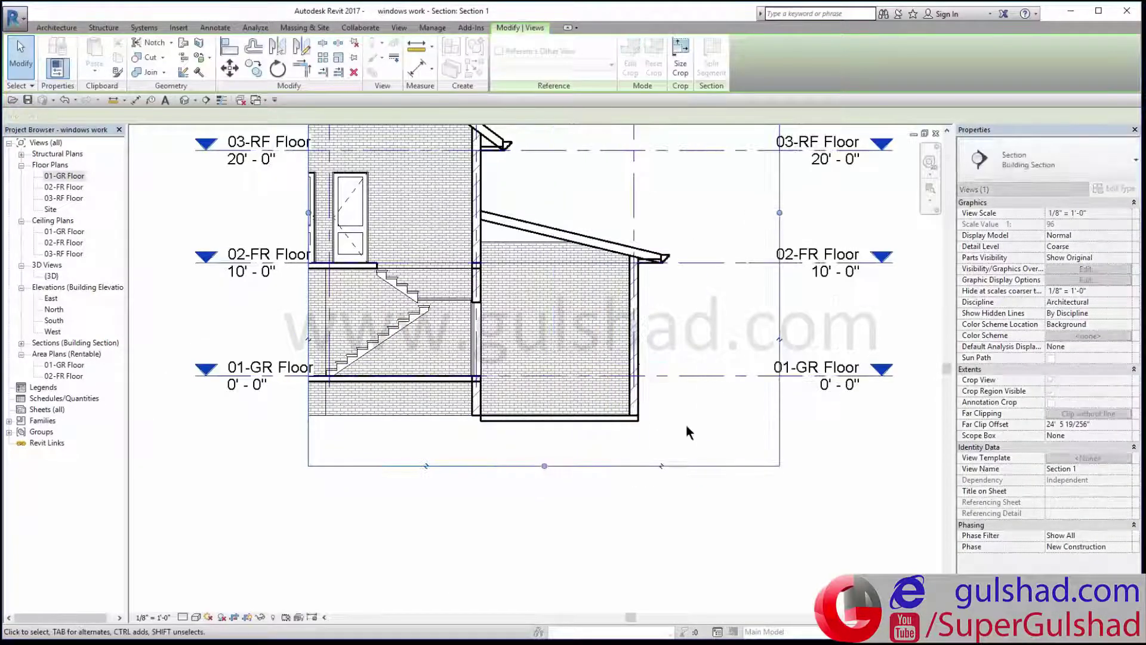
scroll(597, 363, up, 3)
click(574, 442)
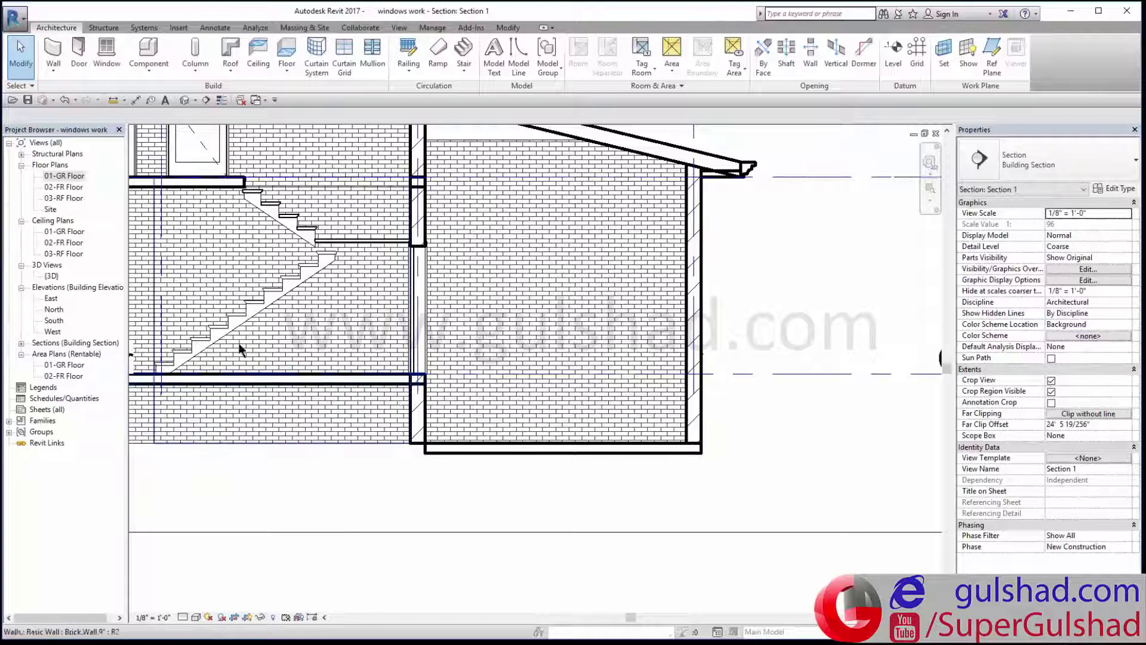
Step: Try an aligned dimension from ground floor to the lower slab, discard it, and close the section
click(136, 100)
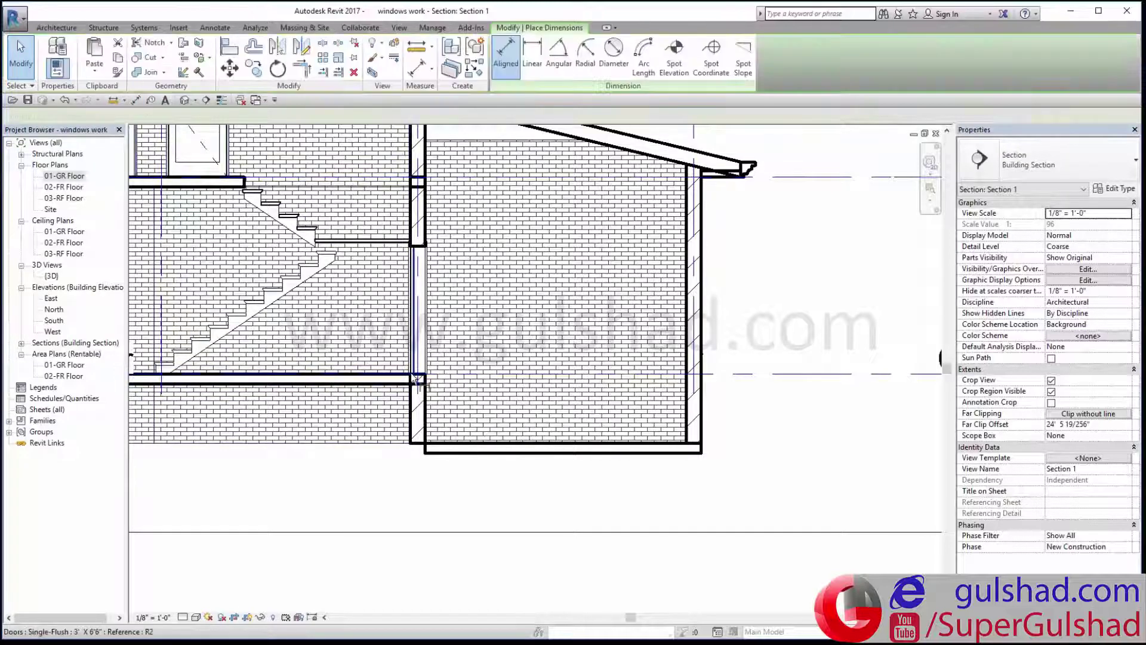
click(464, 374)
scroll(500, 411, up, 2)
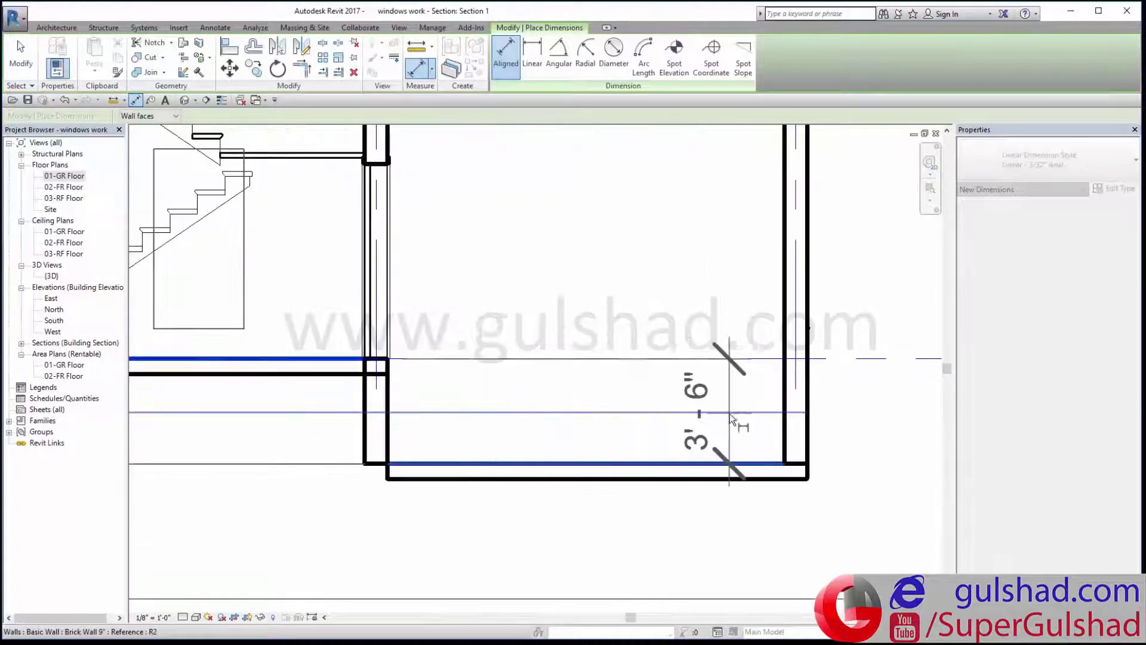
scroll(686, 385, down, 2)
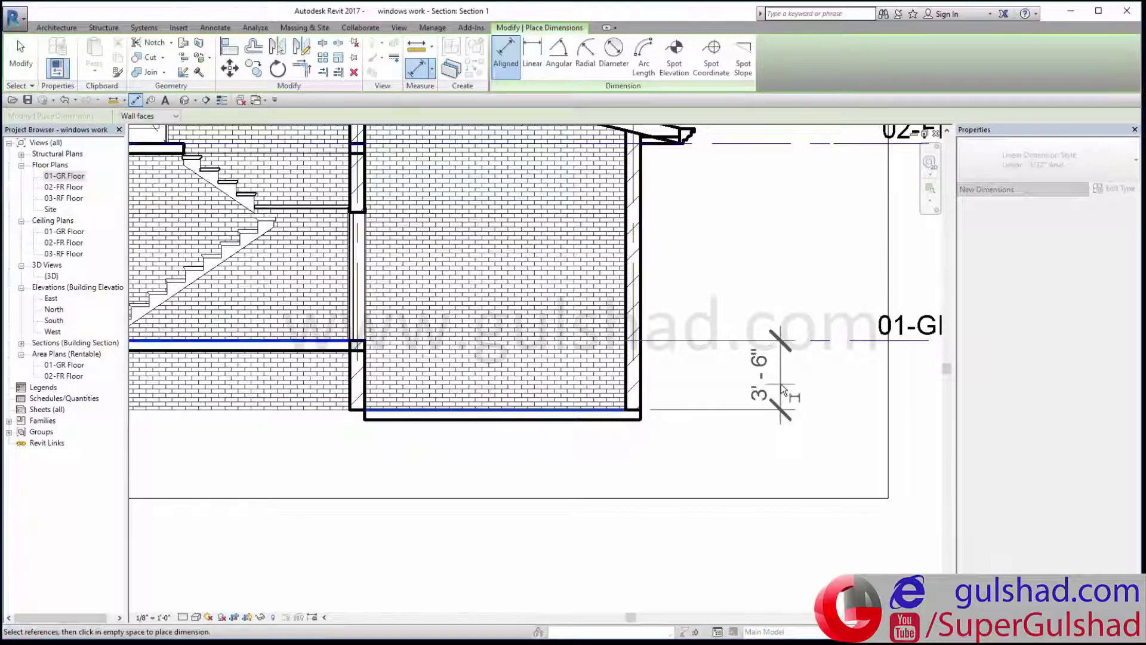
key(Escape)
key(Escape)
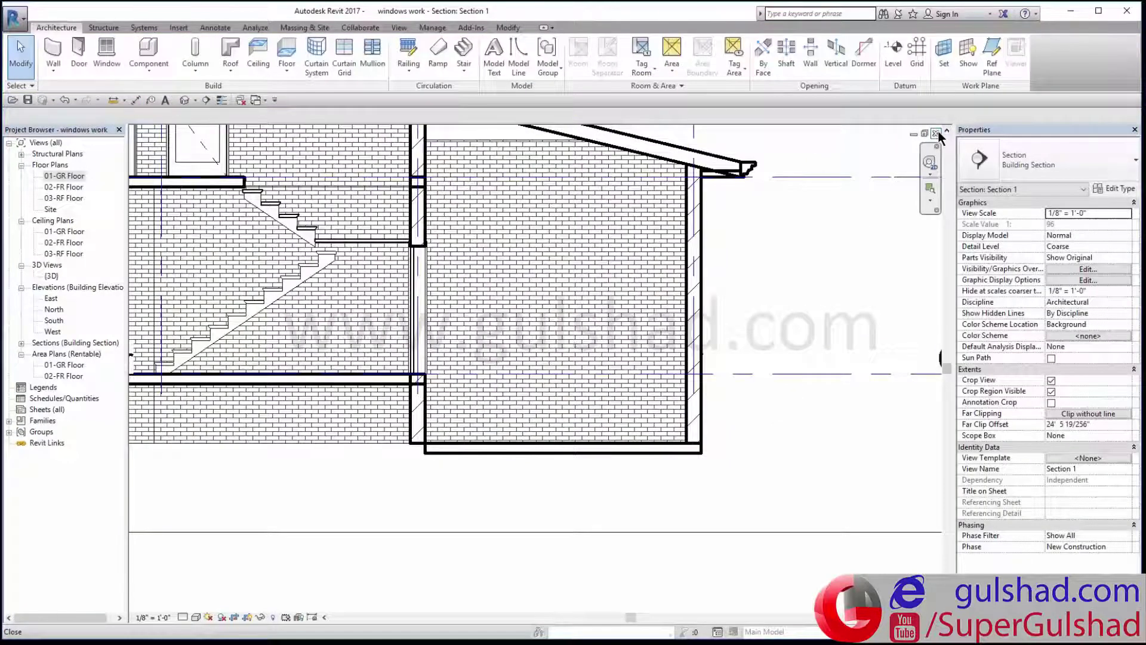
click(936, 134)
Step: Use Create Similar on the existing down stair and bring up its 7" max riser 11" tread type properties
middle_drag(538, 403, 396, 422)
click(306, 560)
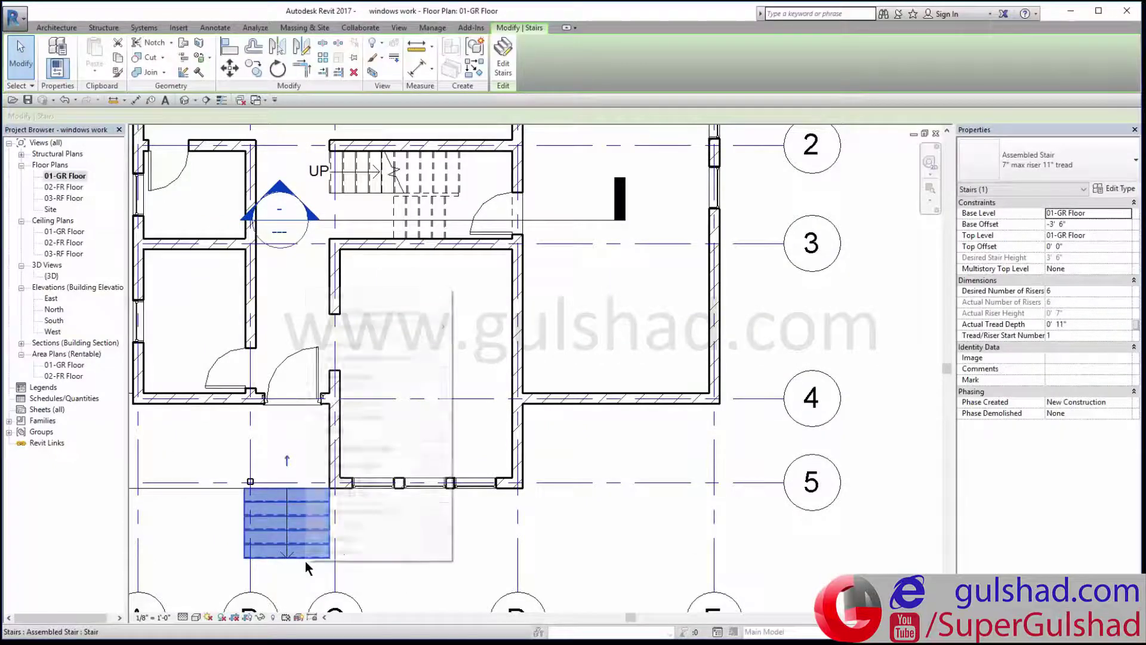
right_click(305, 561)
click(410, 379)
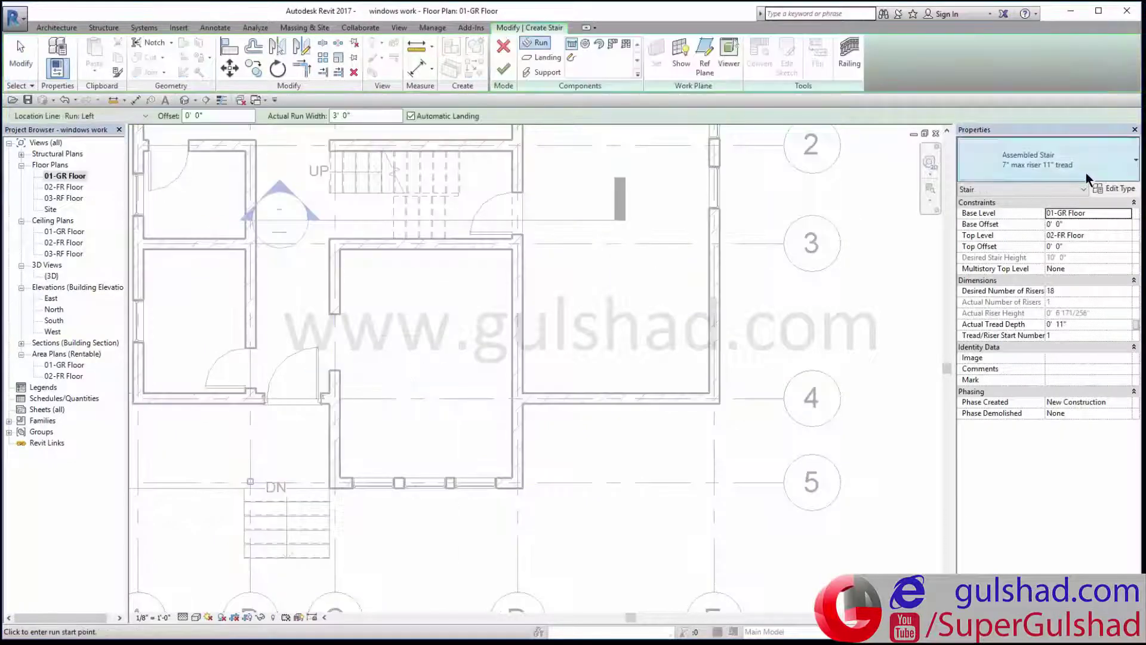
click(1114, 188)
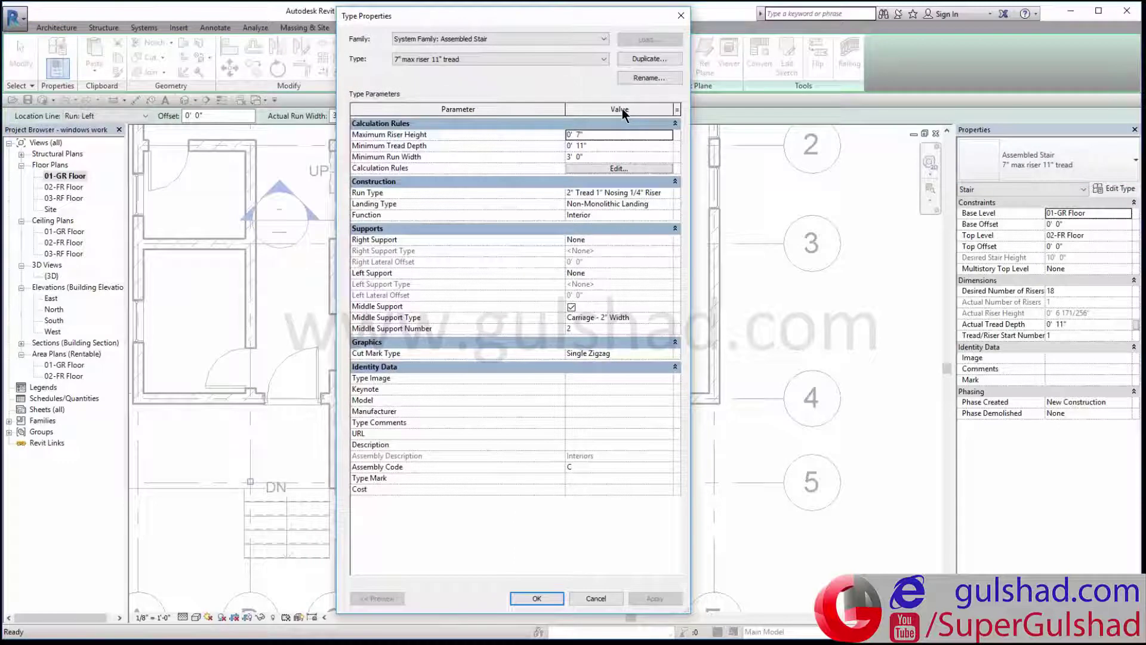
Step: Duplicate the stair type as a new type named 'Garage stair'
click(636, 62)
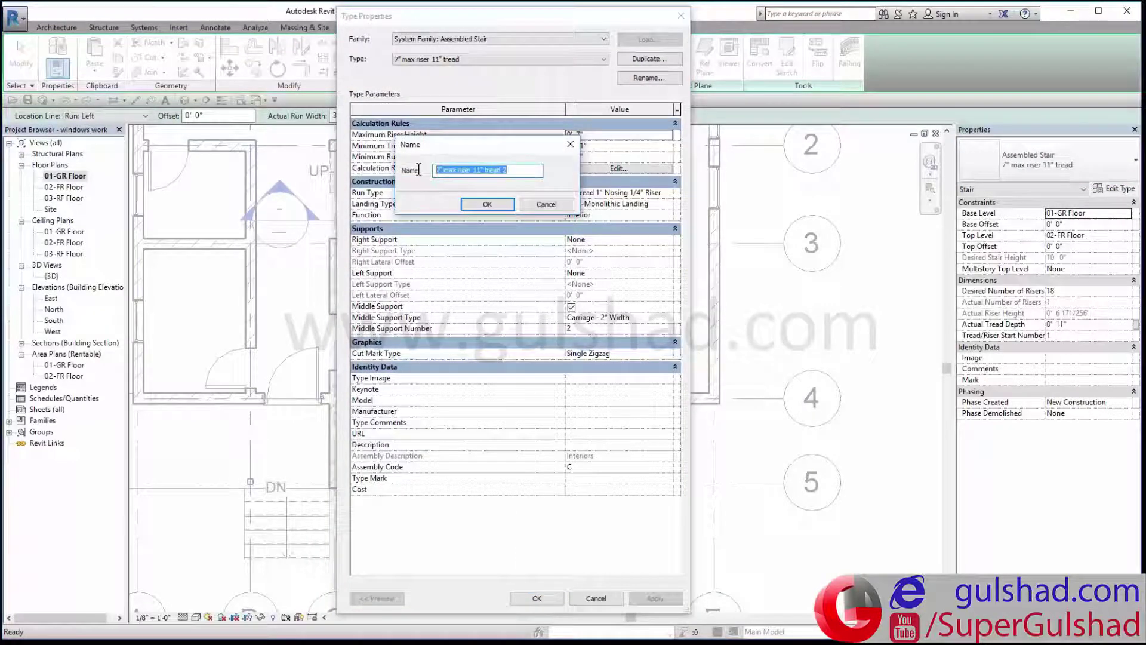
text(gr)
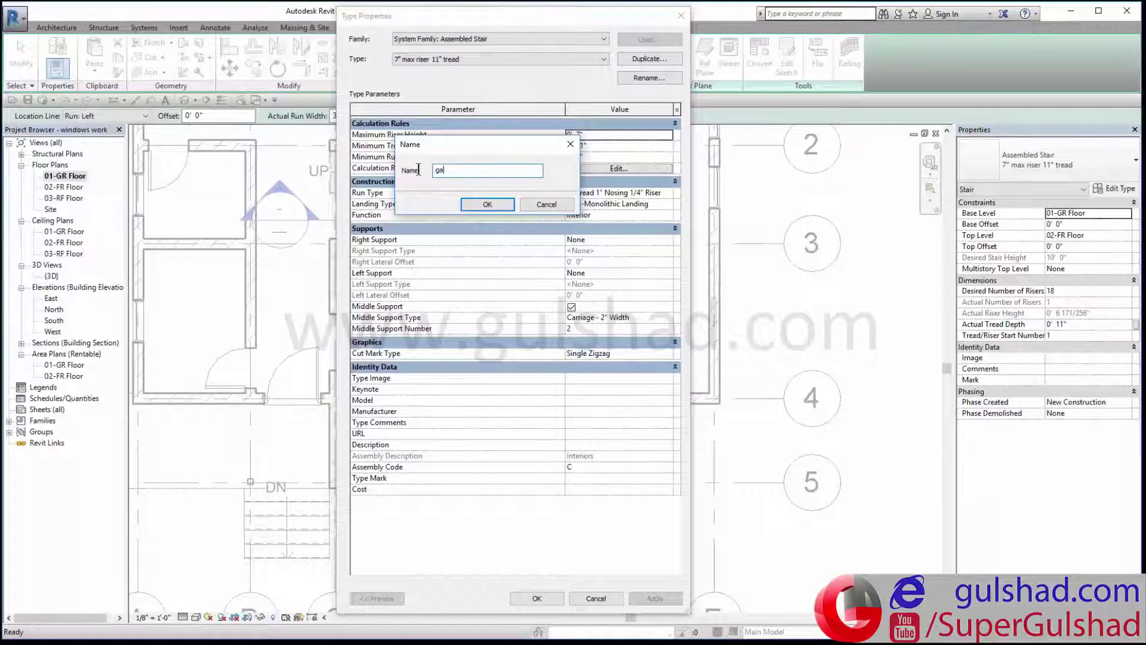
text(rage stair)
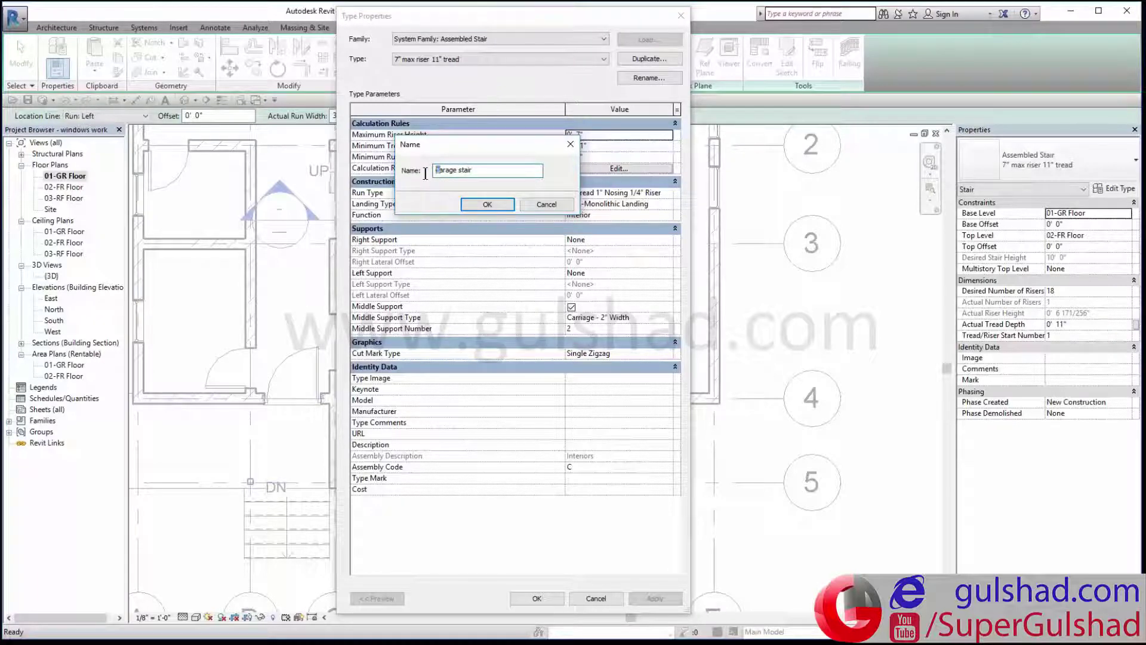
click(480, 205)
click(544, 600)
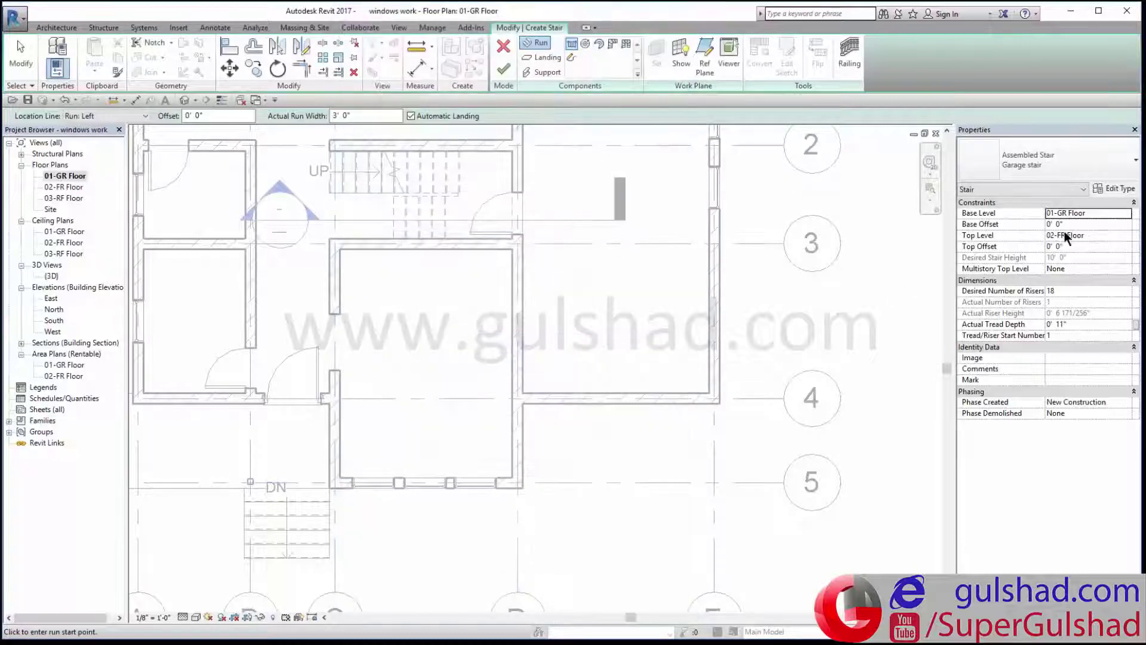
Step: Set the stair's Top Level to 01-GR Floor with a Top Offset of 3' 6"
click(1083, 233)
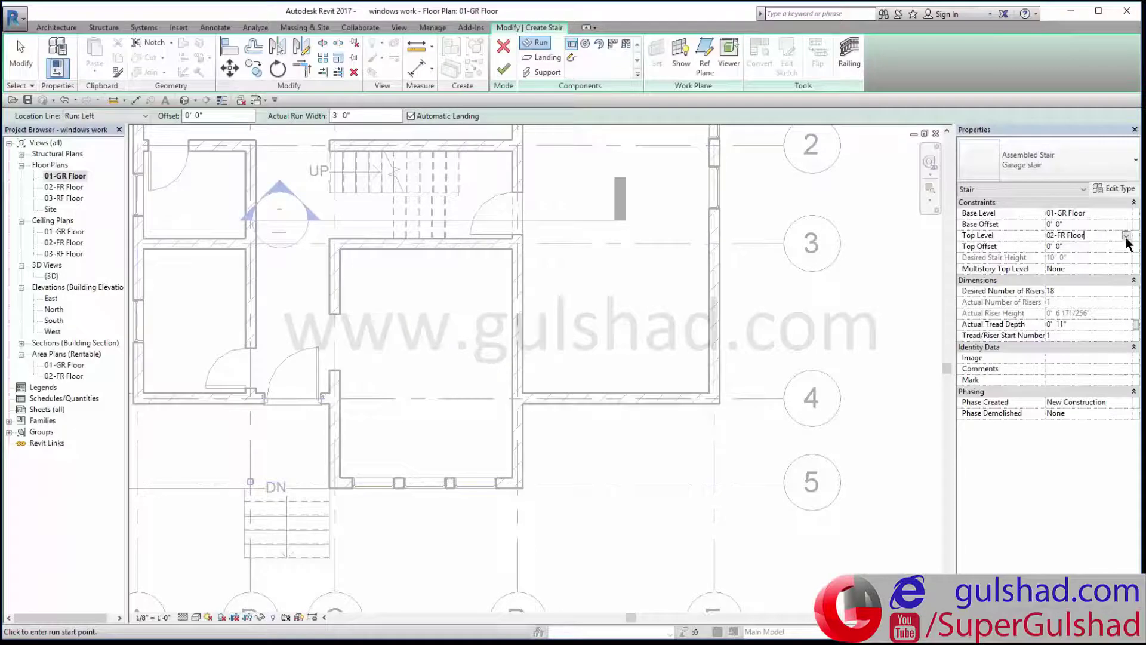
click(1125, 235)
click(1084, 255)
click(1083, 248)
key(Return)
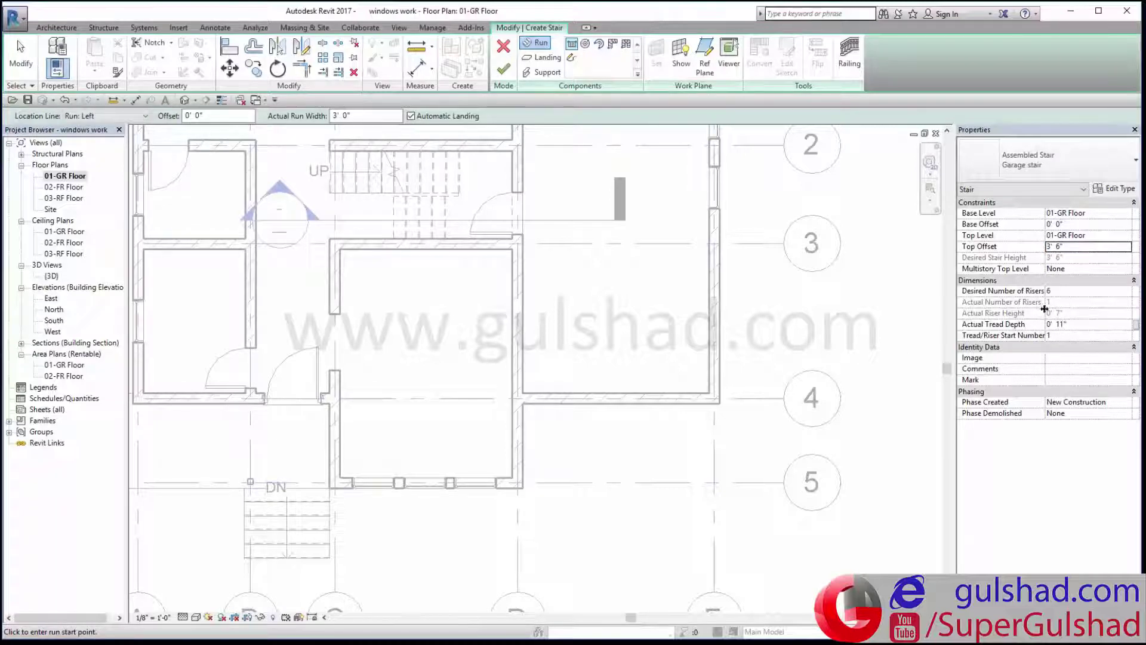
Step: Reduce Desired Number of Risers from 6 to 5 and accept the riser height warning
click(1065, 291)
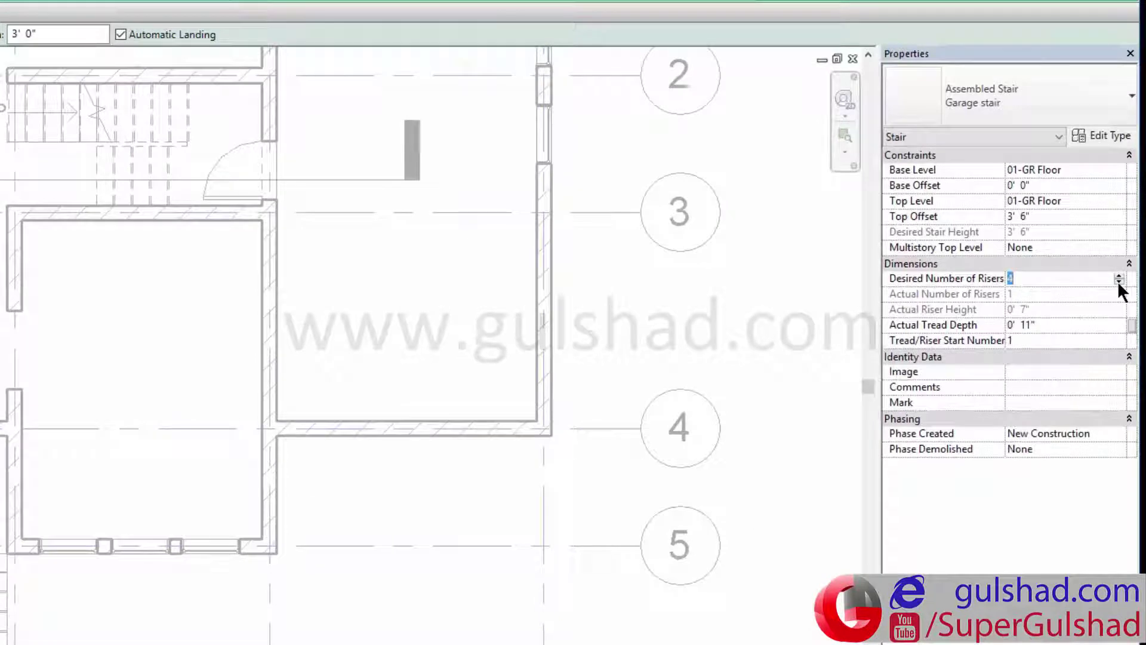
click(1118, 282)
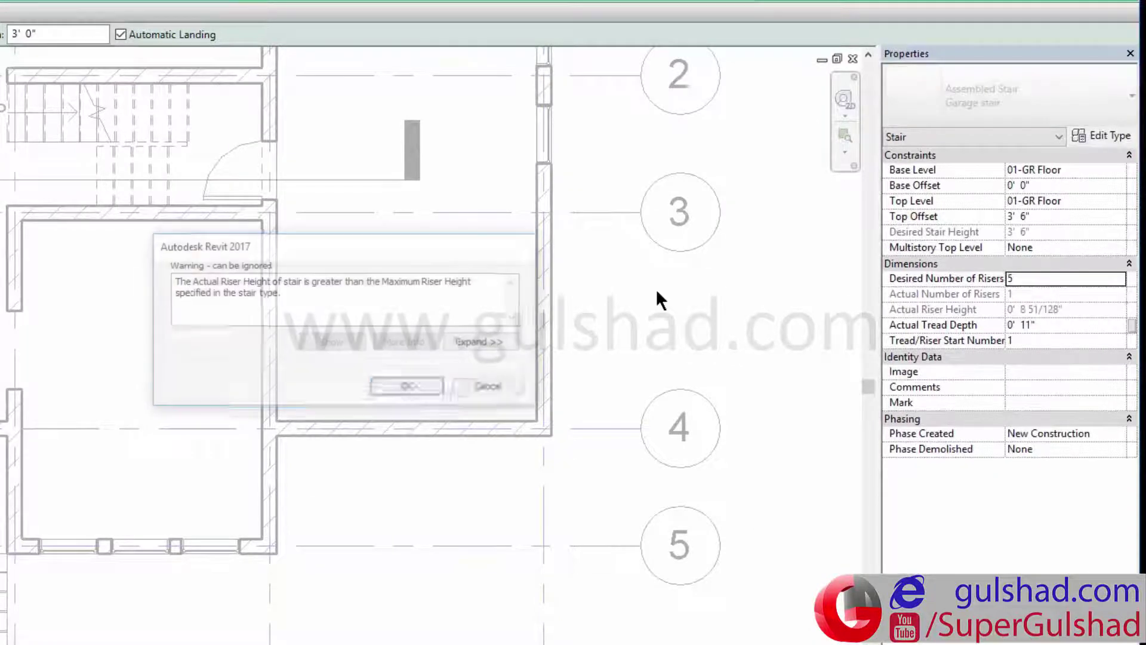
click(430, 389)
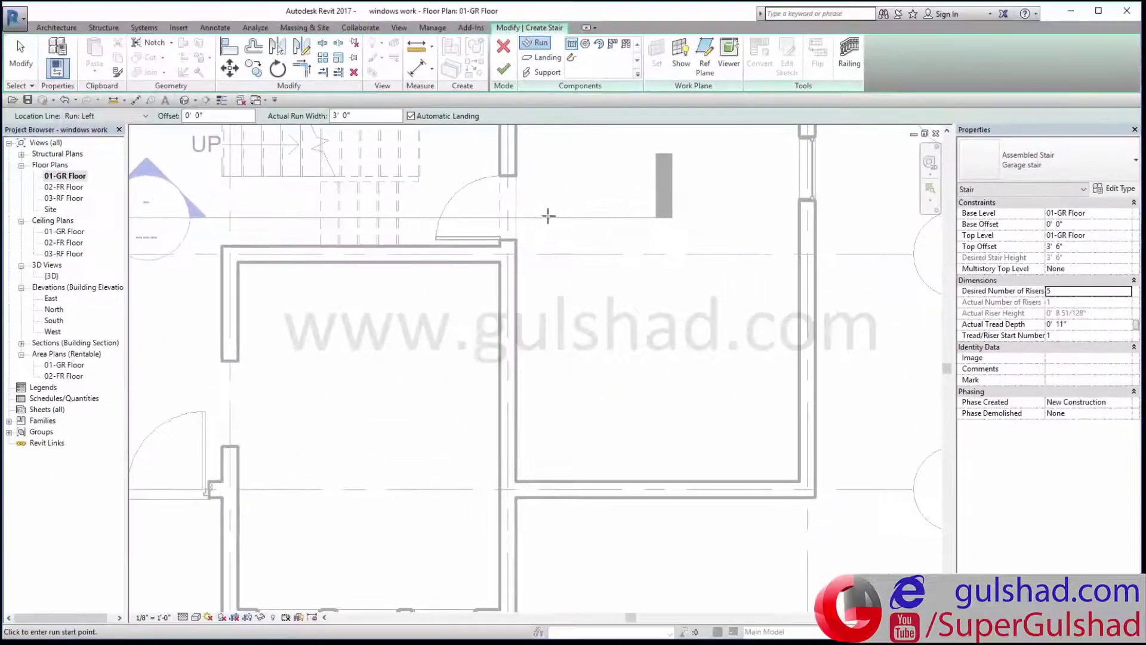
Step: With Location Line Run: Left, draw the five-riser run from the wall corner below the doorway
middle_drag(547, 215, 504, 342)
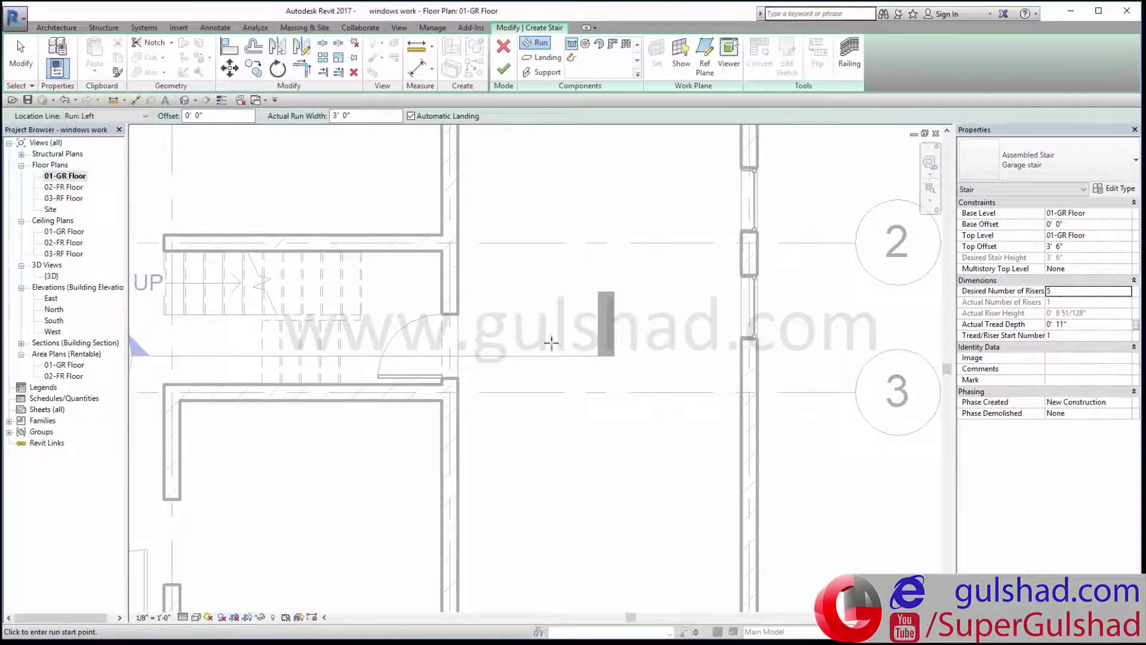
click(96, 116)
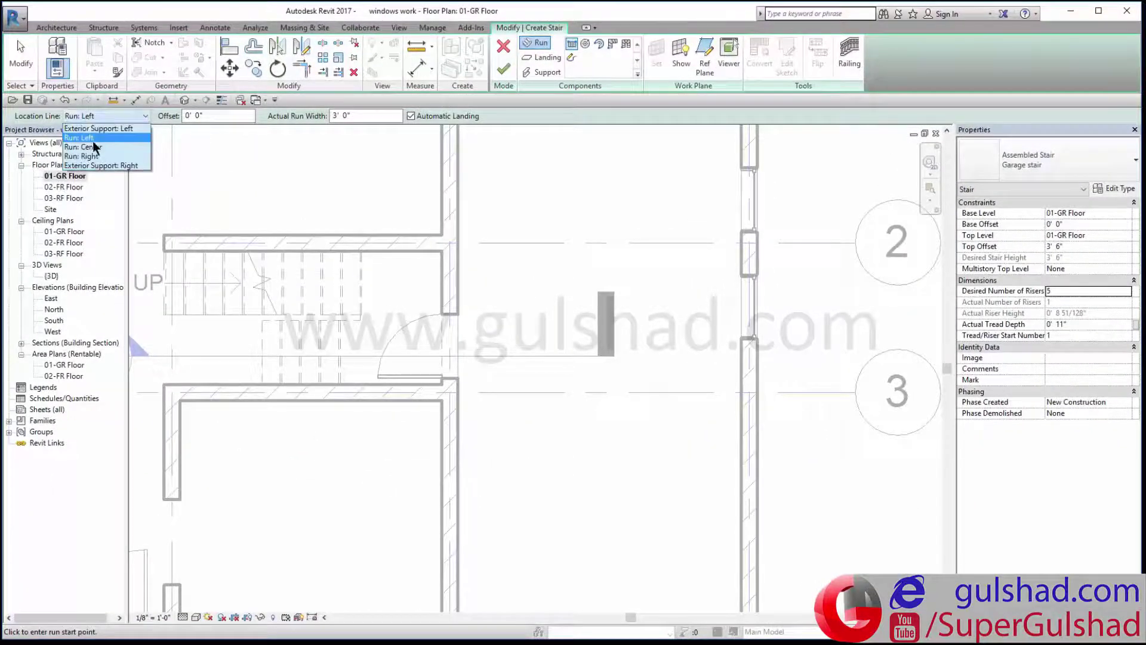
click(84, 137)
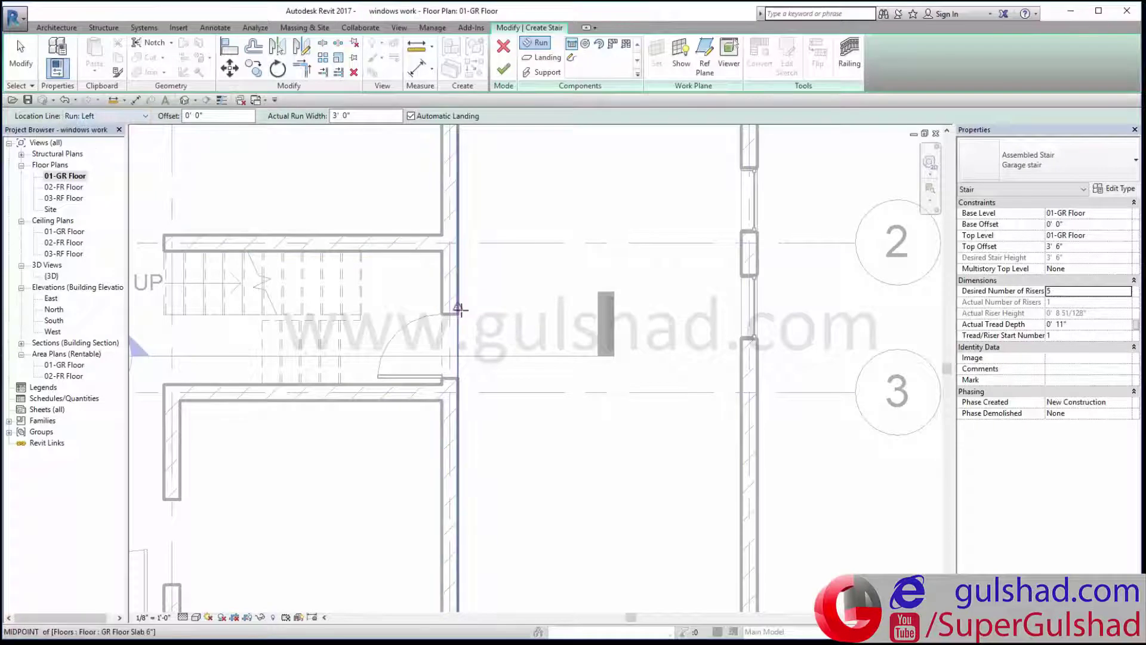
click(457, 378)
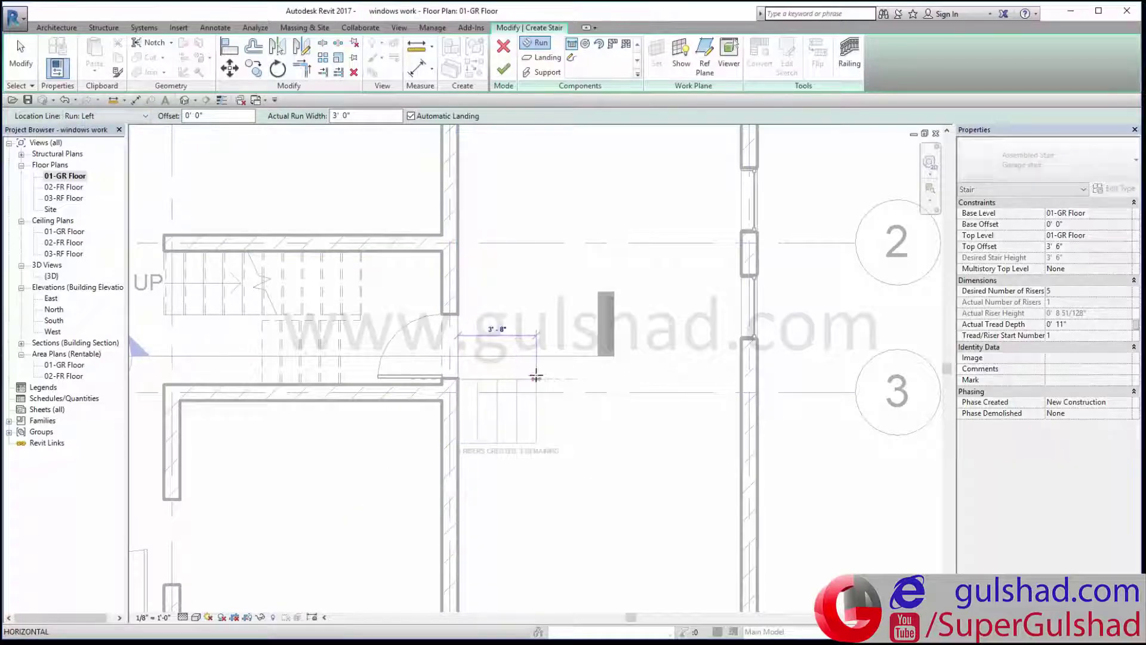
click(536, 376)
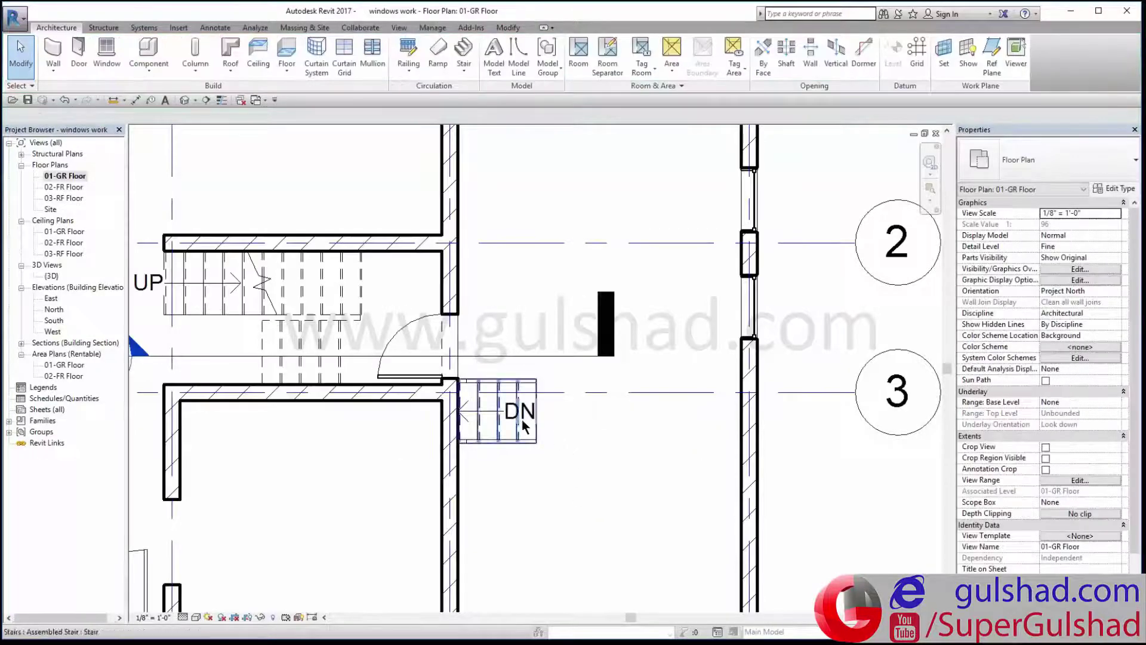
Step: Select and clear the stair handrail, then bring the garage stair into view
scroll(692, 454, up, 3)
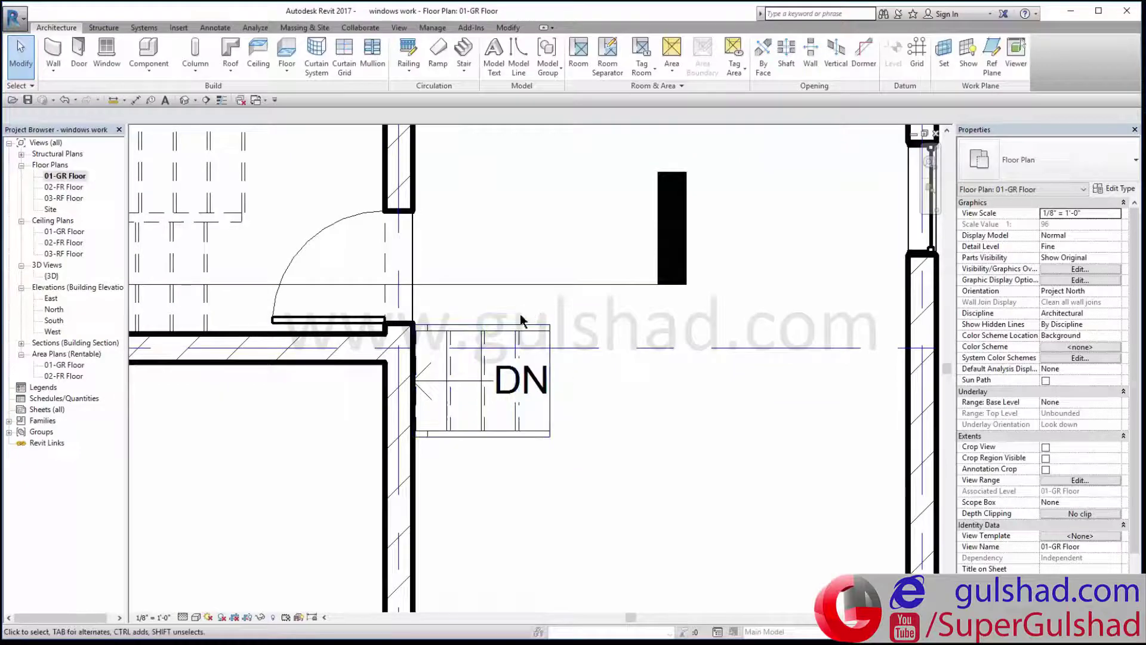
click(512, 323)
click(548, 456)
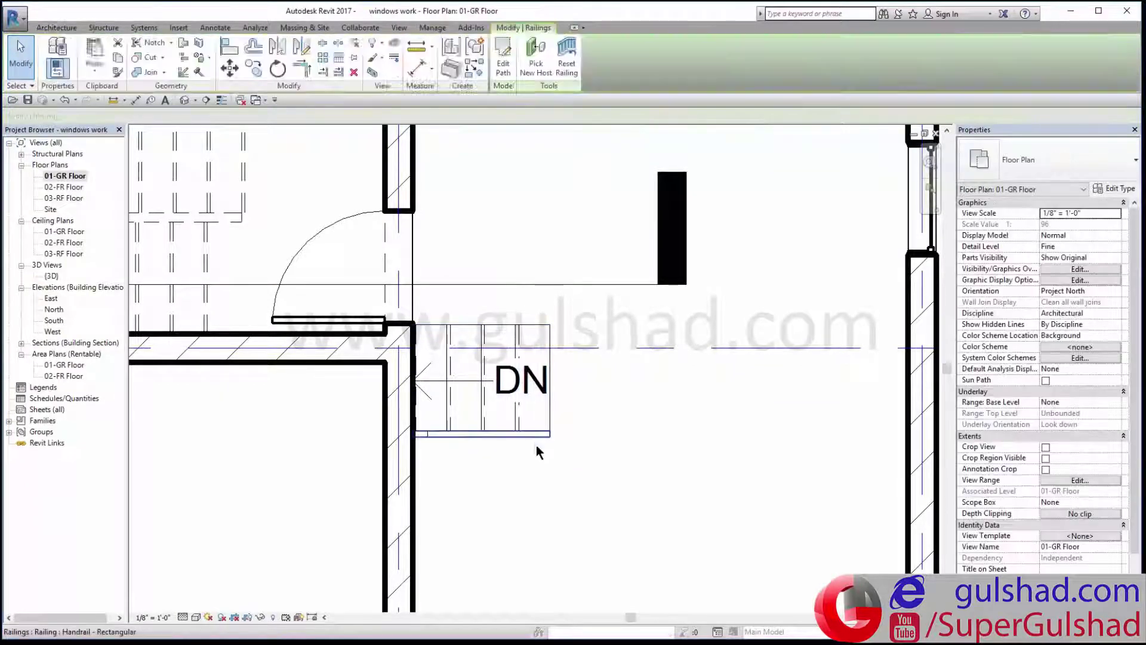
scroll(560, 435, down, 2)
middle_drag(573, 445, 602, 459)
scroll(550, 391, up, 1)
Step: Move the 5-riser garage stair with MV up to sit in front of the new door
click(537, 388)
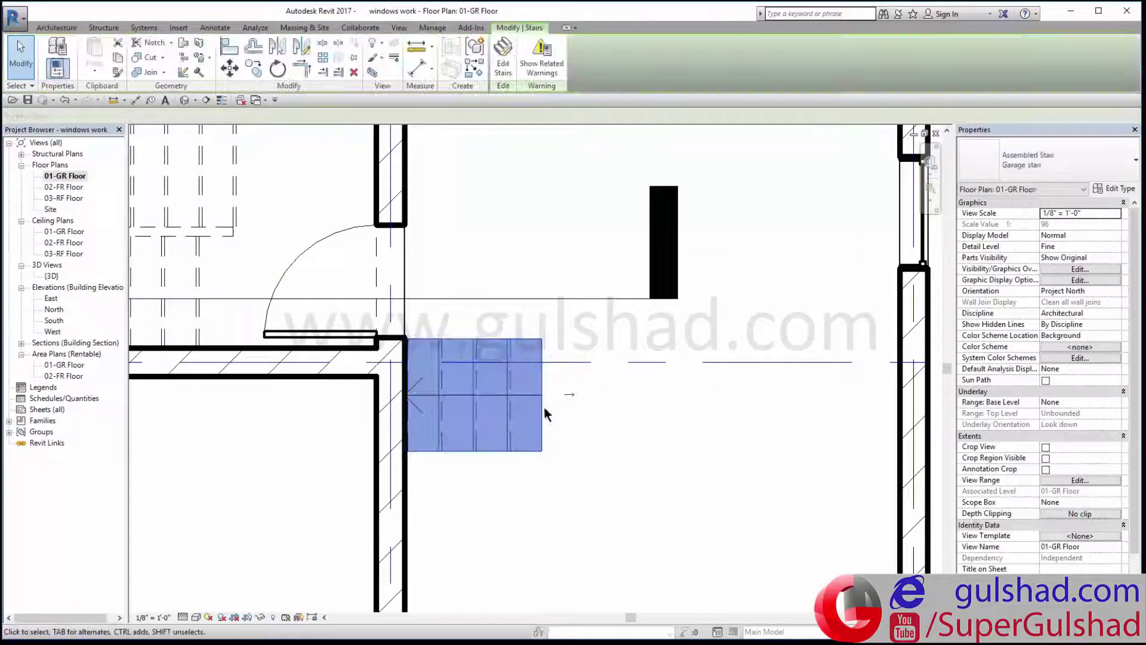
scroll(576, 416, up, 1)
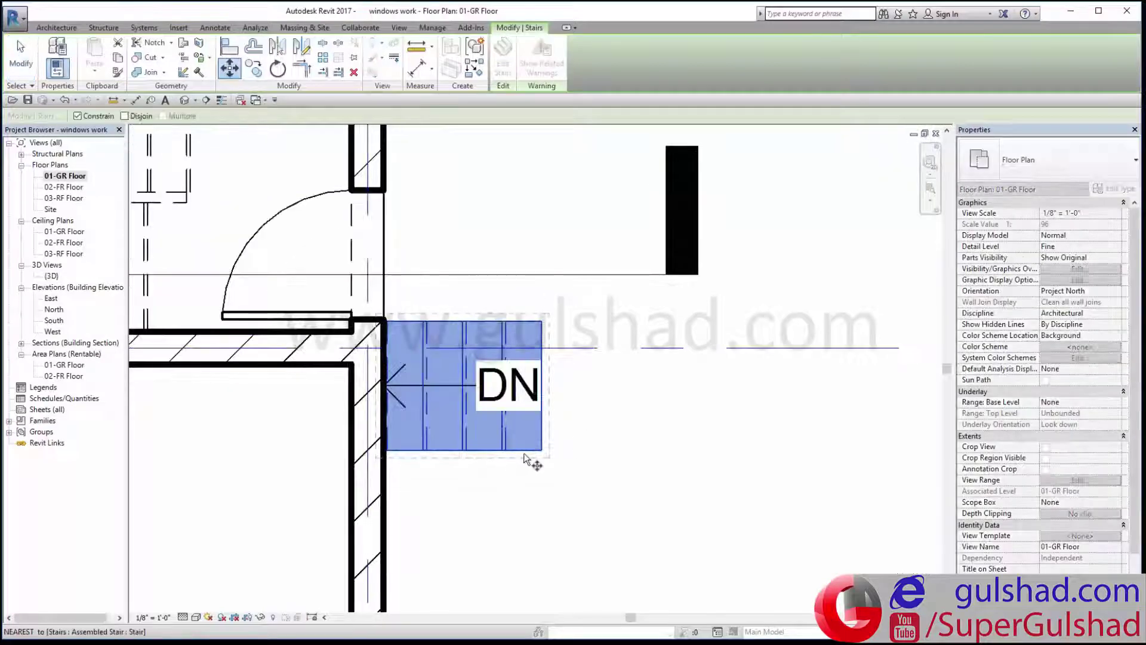
key(m)
key(v)
key(Escape)
key(Escape)
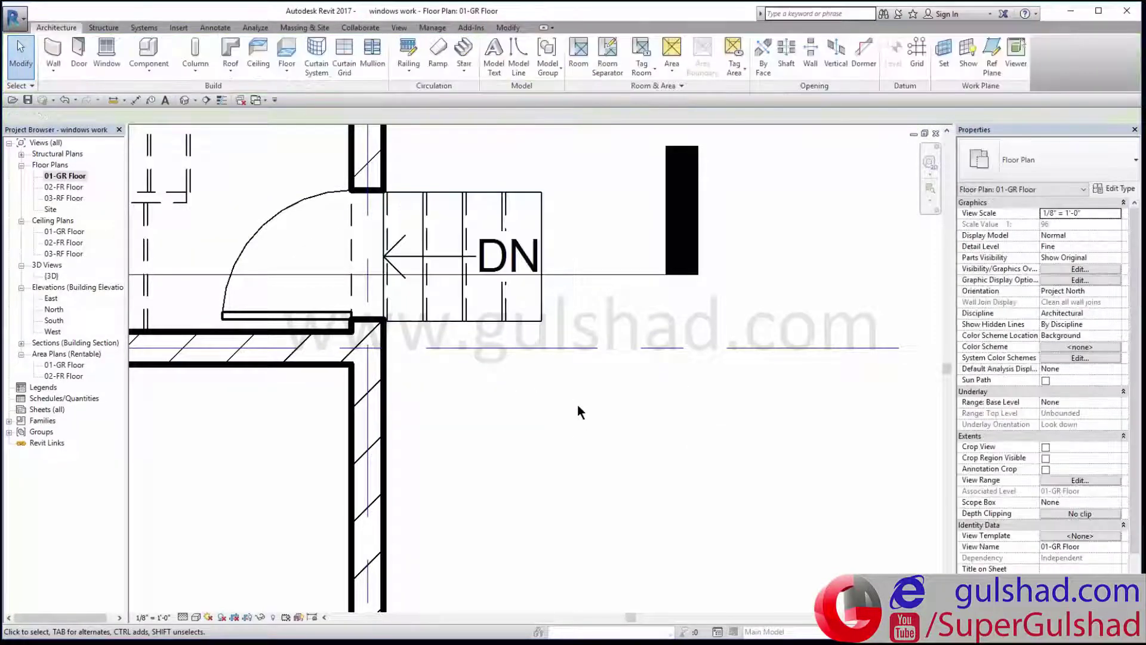
middle_drag(572, 340, 586, 354)
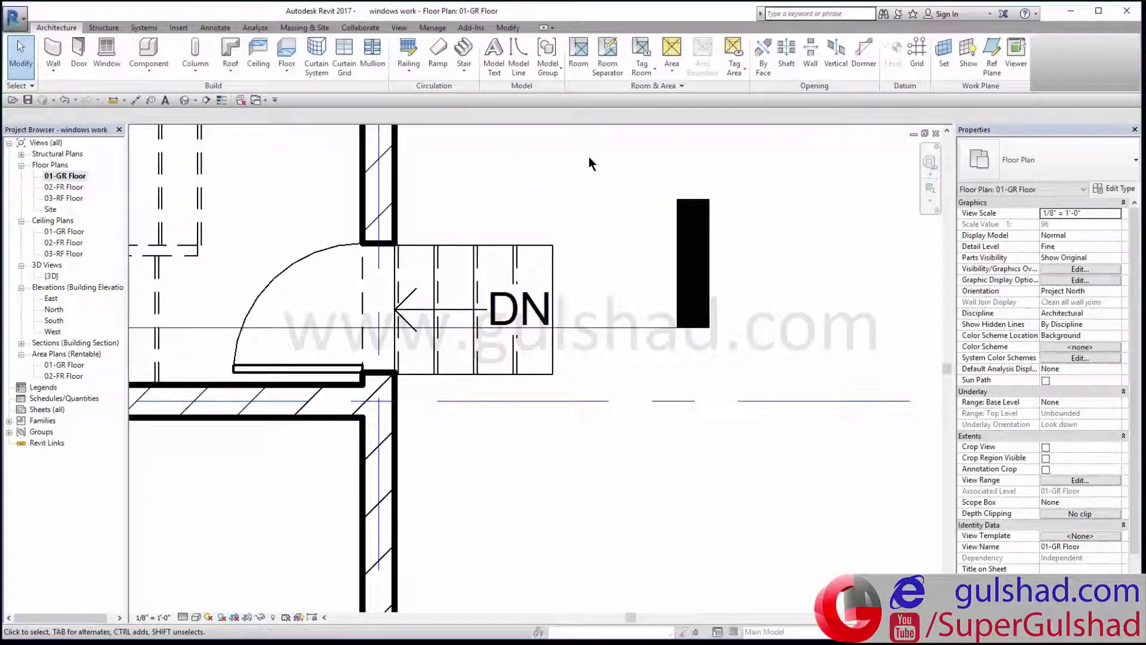
Step: In the 3D view, flip the garage stair so its run direction is reversed
click(184, 99)
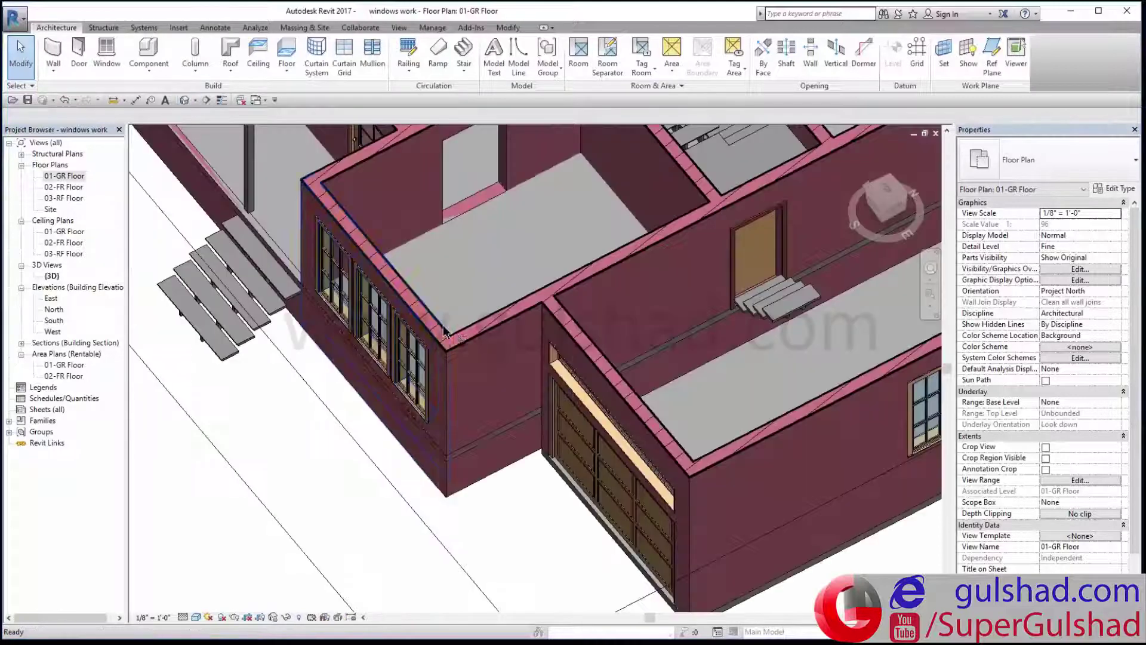
mouse_move(692, 334)
shift+middle_down()
mouse_move(585, 439)
mouse_move(689, 470)
shift+middle_up()
scroll(714, 295, up, 3)
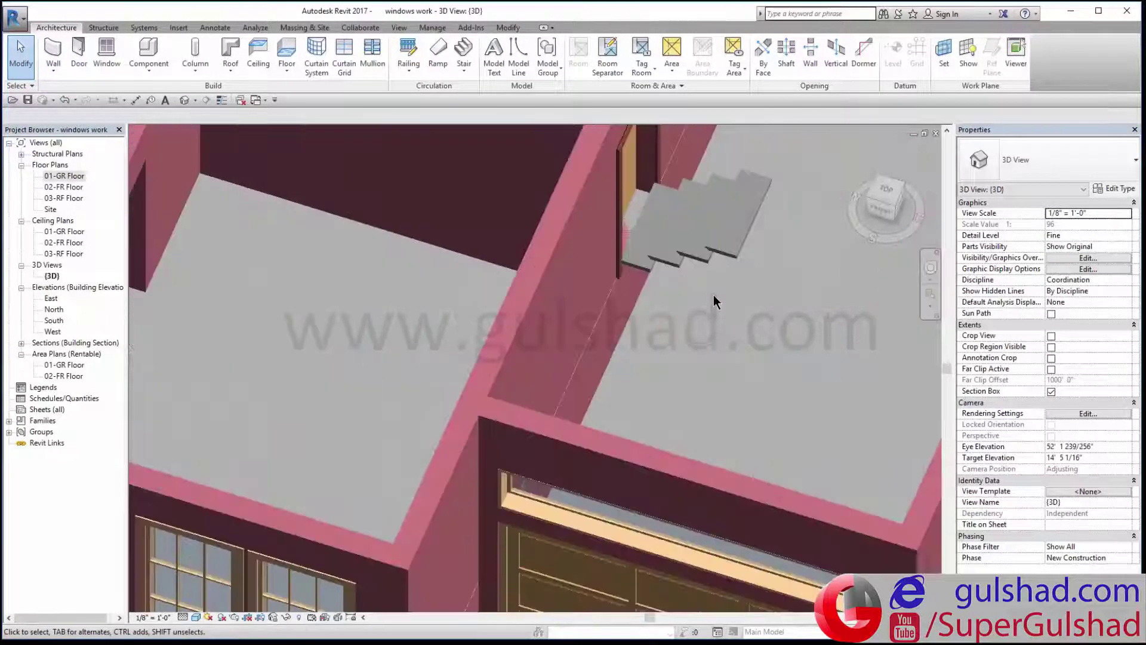
scroll(714, 294, up, 3)
click(501, 433)
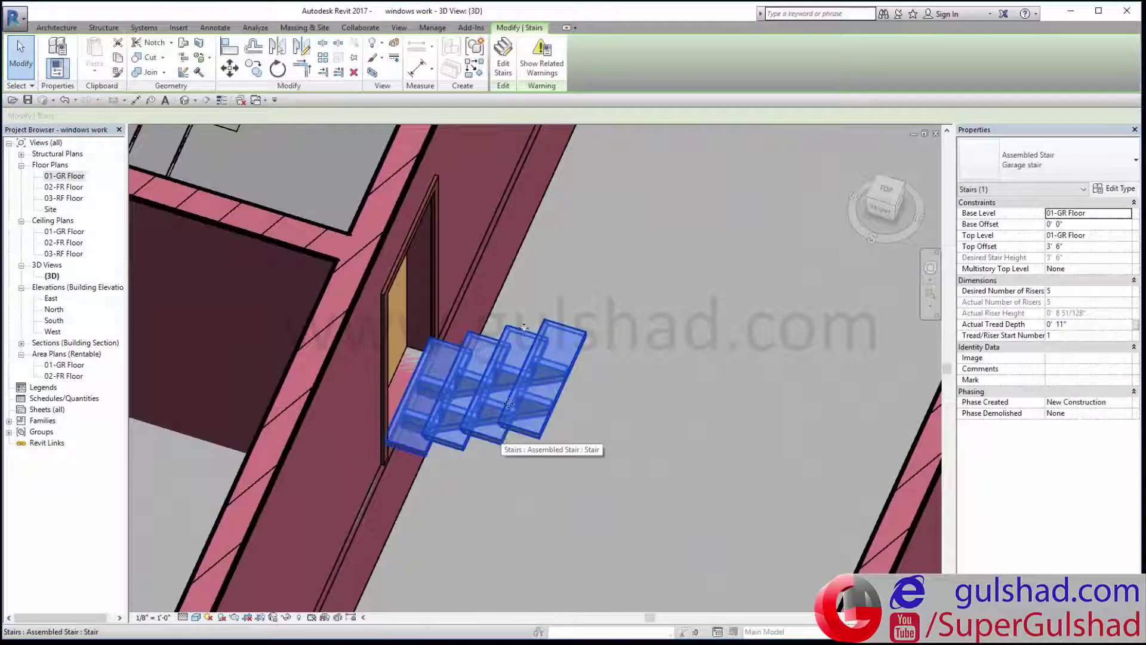
click(503, 60)
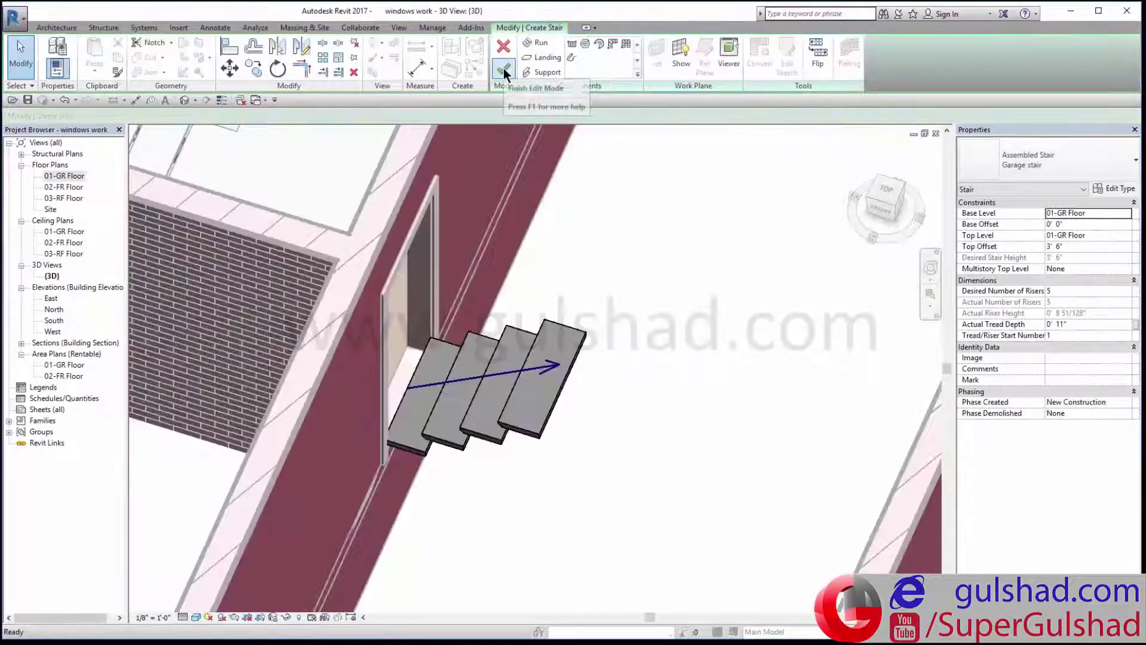
click(821, 61)
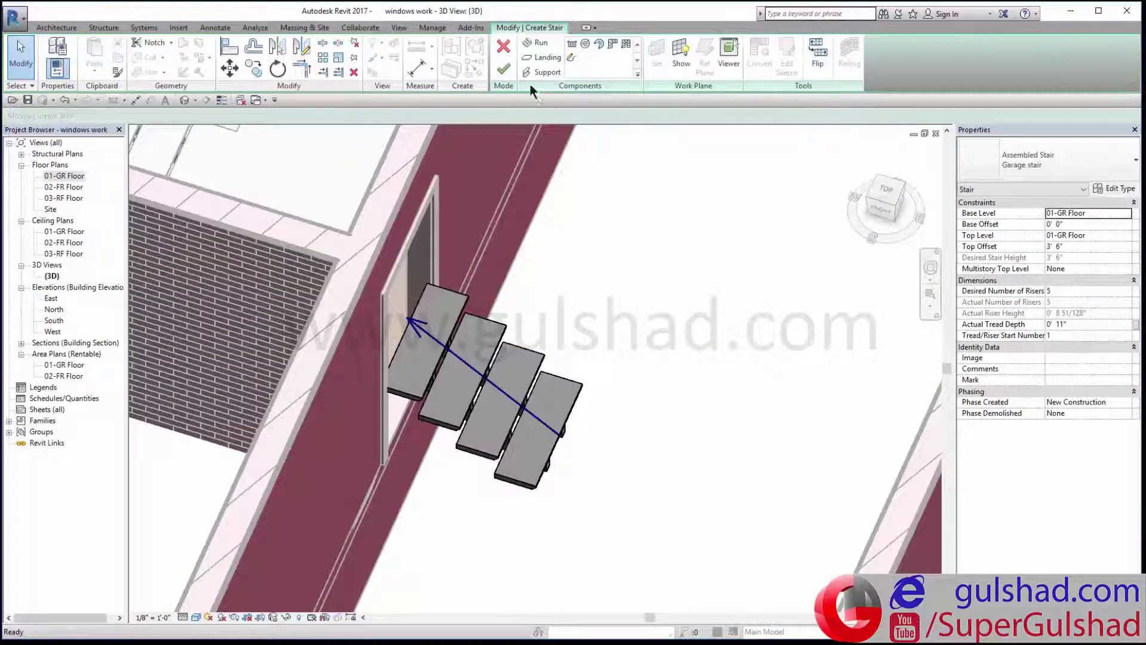
click(503, 69)
Step: Set the garage stair's Top Offset to 0 and Base Offset to -3'
mouse_move(617, 353)
shift+middle_down()
mouse_move(564, 313)
mouse_move(514, 397)
shift+middle_up()
click(493, 367)
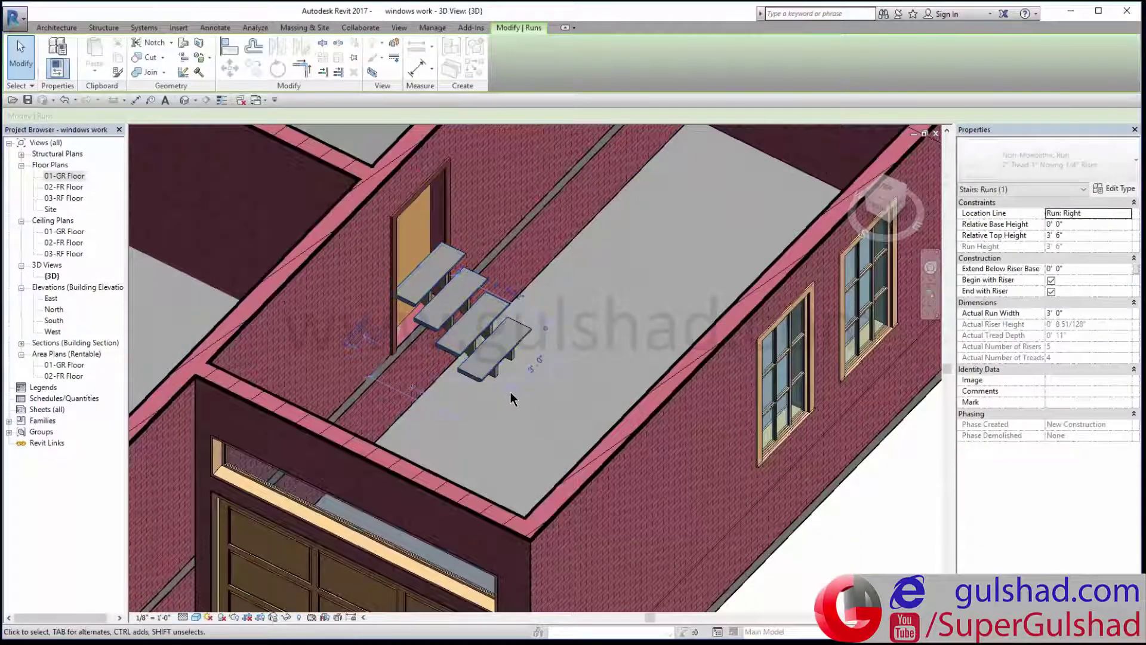
key(Escape)
click(471, 334)
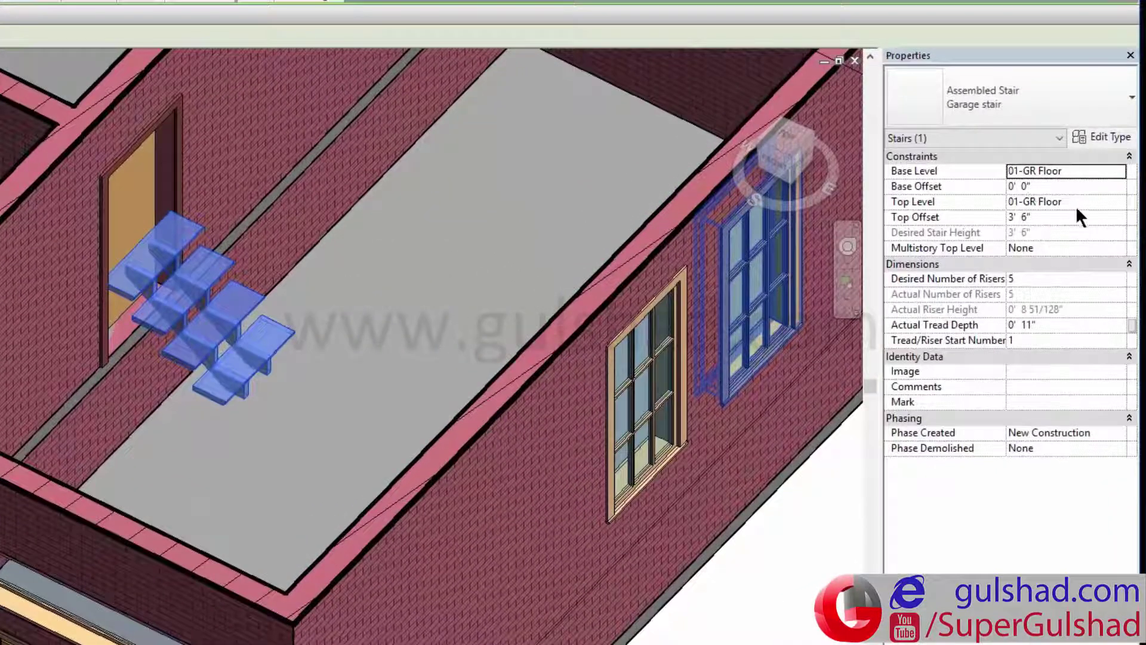
click(1063, 215)
double_click(1064, 215)
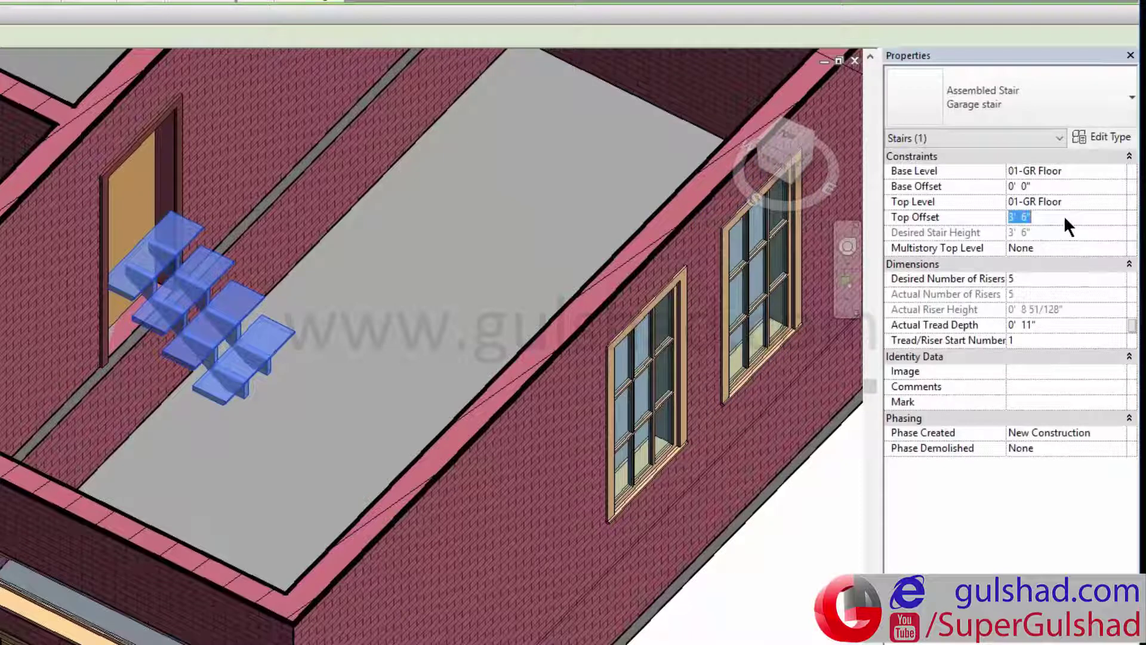
text(0)
click(1056, 186)
double_click(1055, 186)
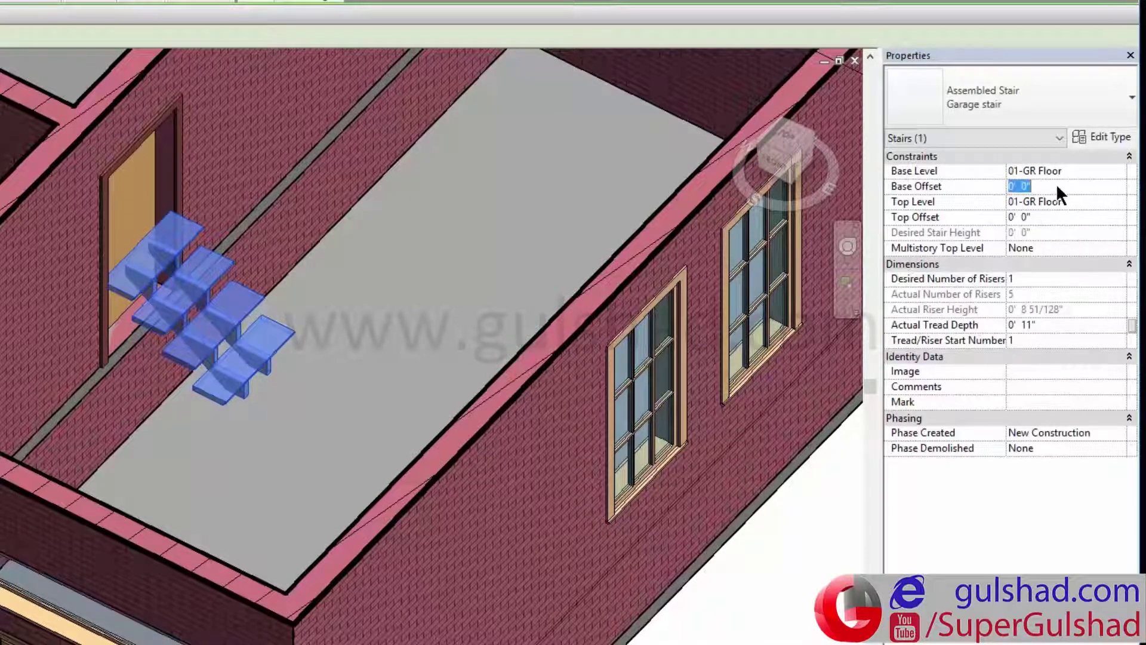
key(BackSpace)
text(-)
text(3')
key(Escape)
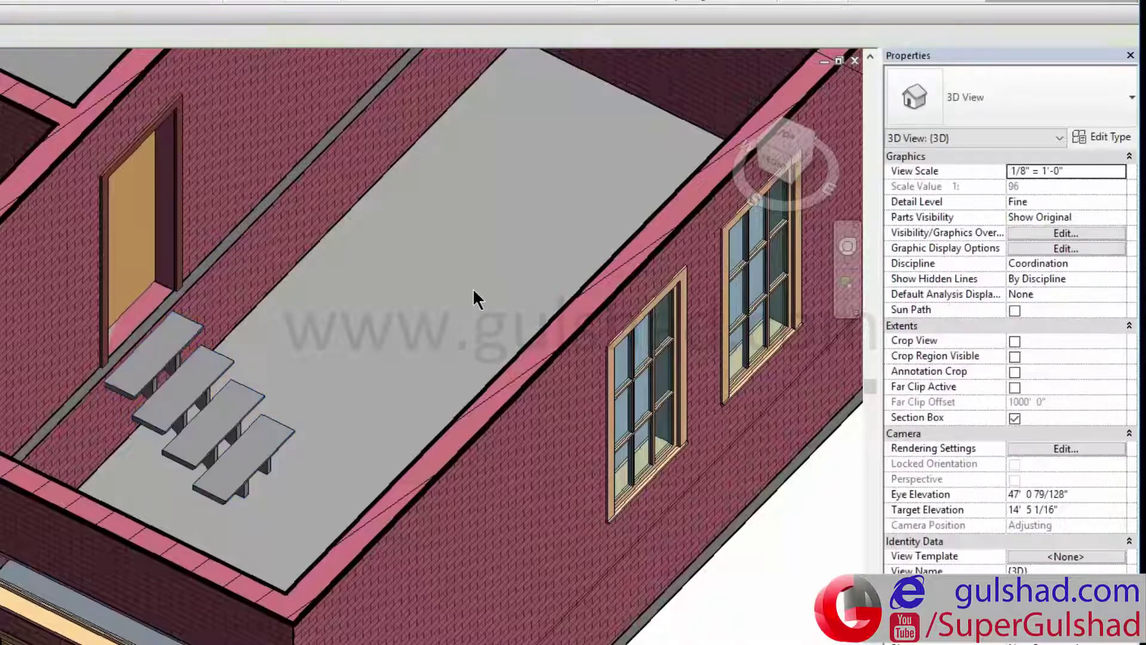
shift+middle_drag(472, 288, 598, 353)
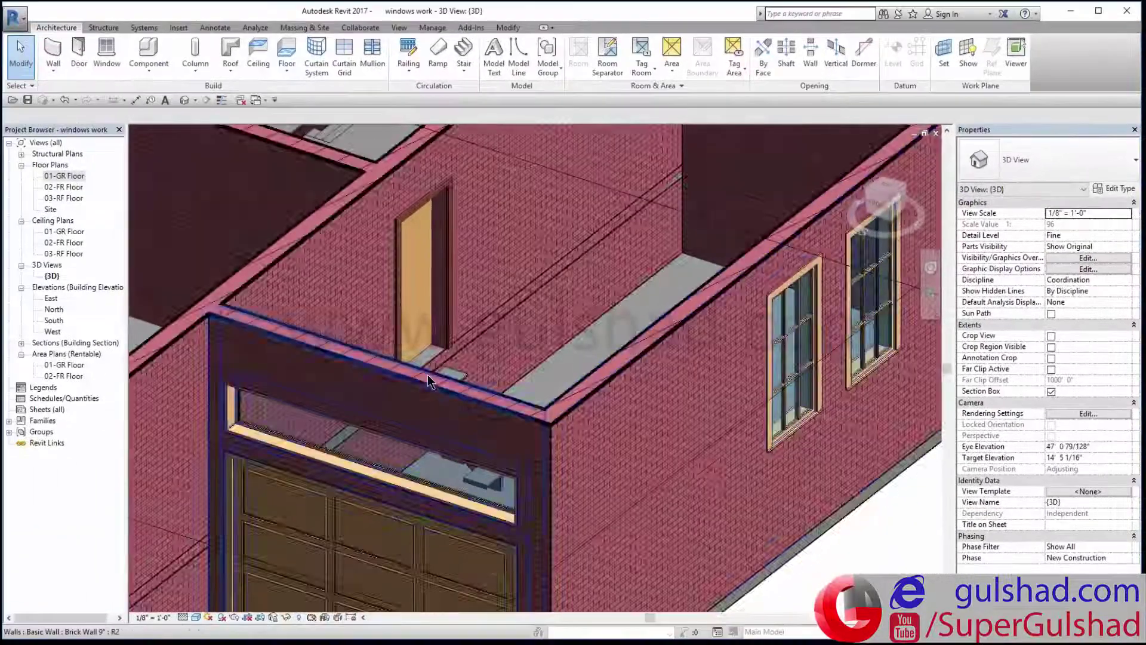
scroll(427, 374, up, 3)
scroll(418, 439, down, 5)
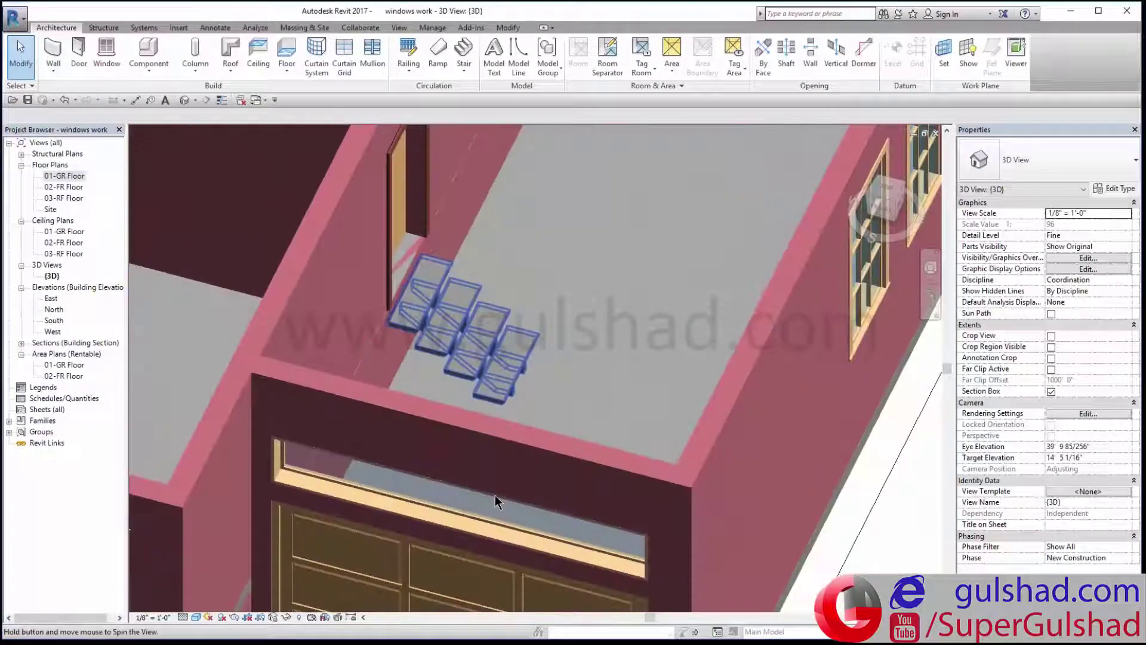
mouse_move(538, 400)
shift+middle_down()
mouse_move(652, 415)
mouse_move(487, 406)
shift+middle_up()
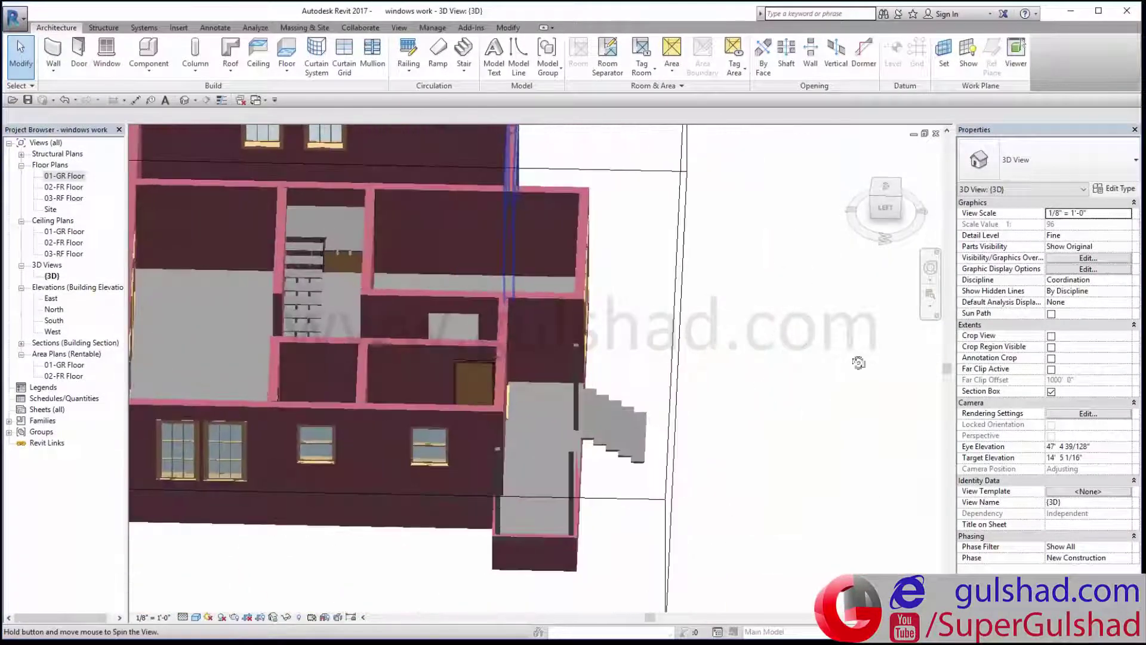
scroll(570, 397, down, 2)
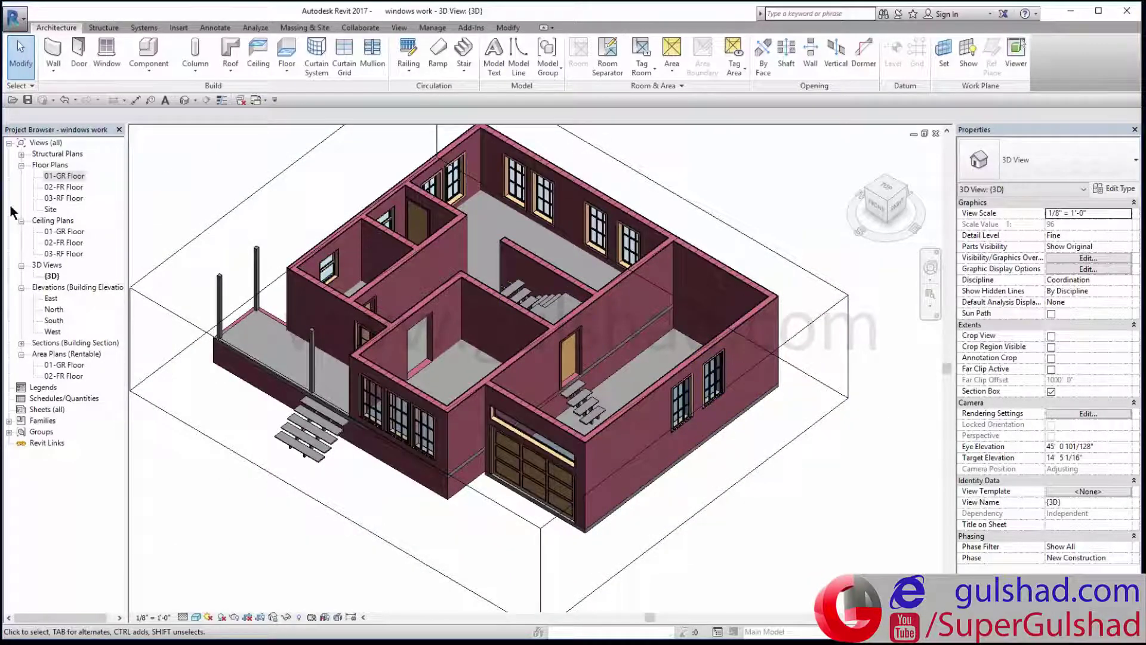
Step: Open the 01-GR Floor plan and frame the whole house, including the DN garage stair
double_click(59, 177)
scroll(585, 367, down, 3)
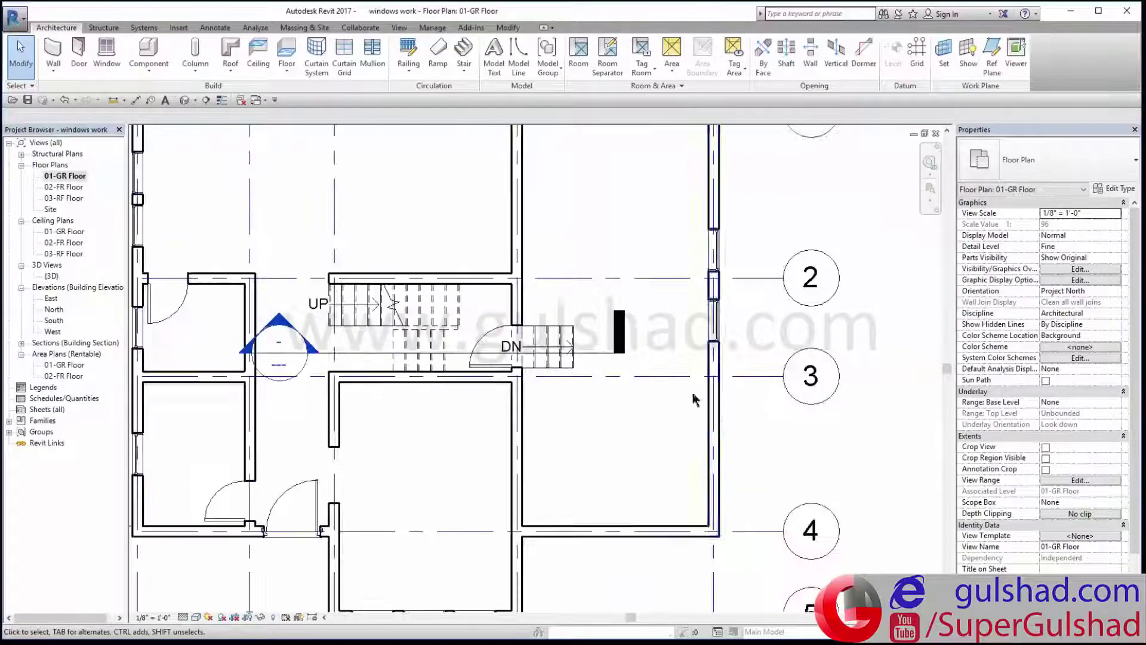
middle_drag(694, 399, 601, 452)
scroll(496, 385, down, 2)
scroll(495, 382, up, 2)
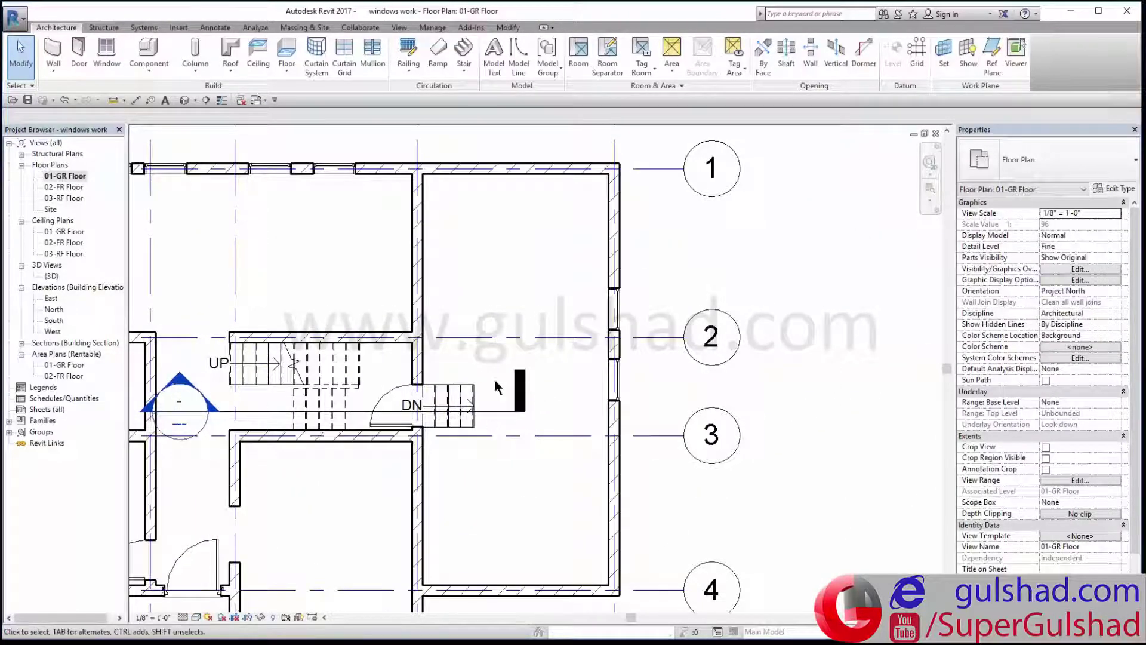
scroll(483, 358, down, 2)
middle_drag(552, 355, 649, 317)
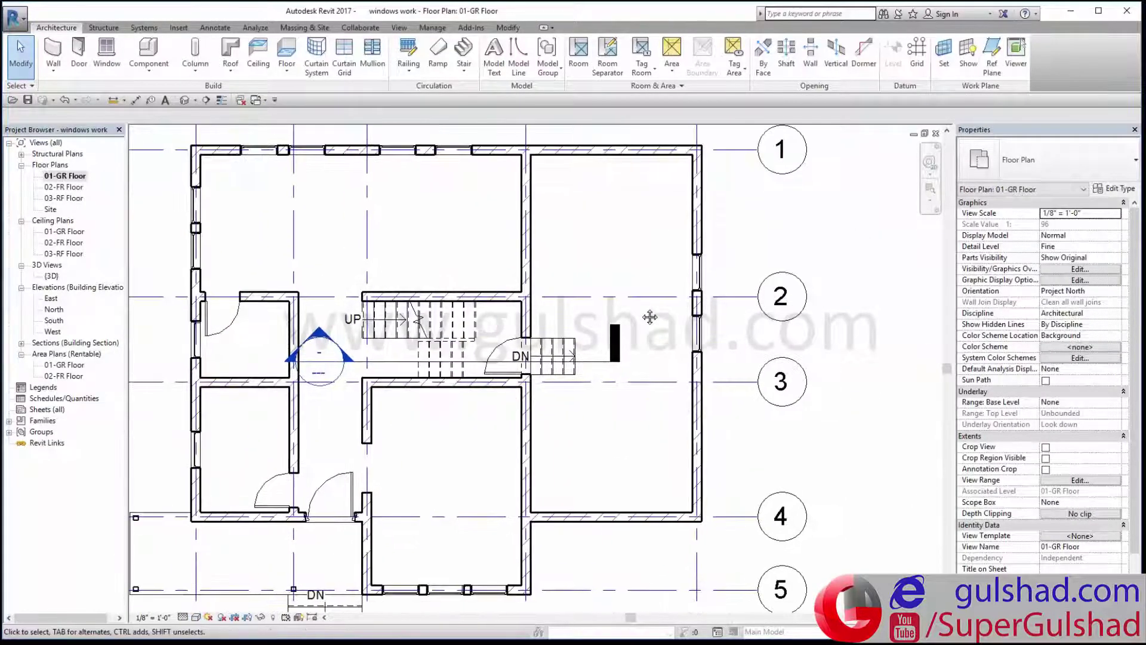
scroll(649, 317, down, 2)
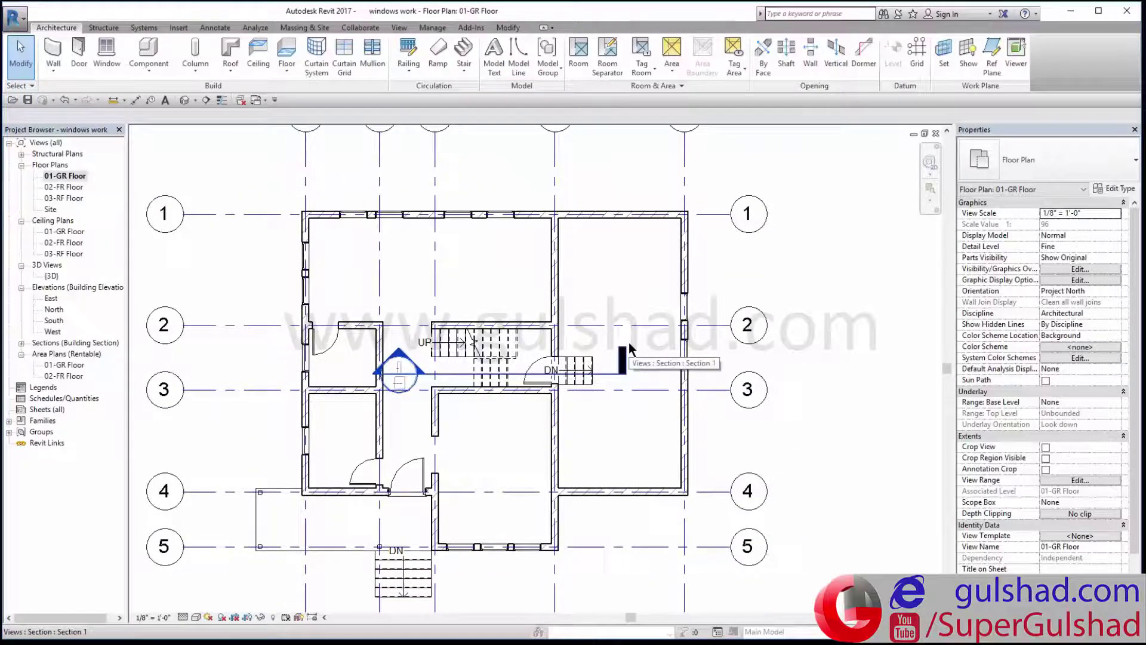